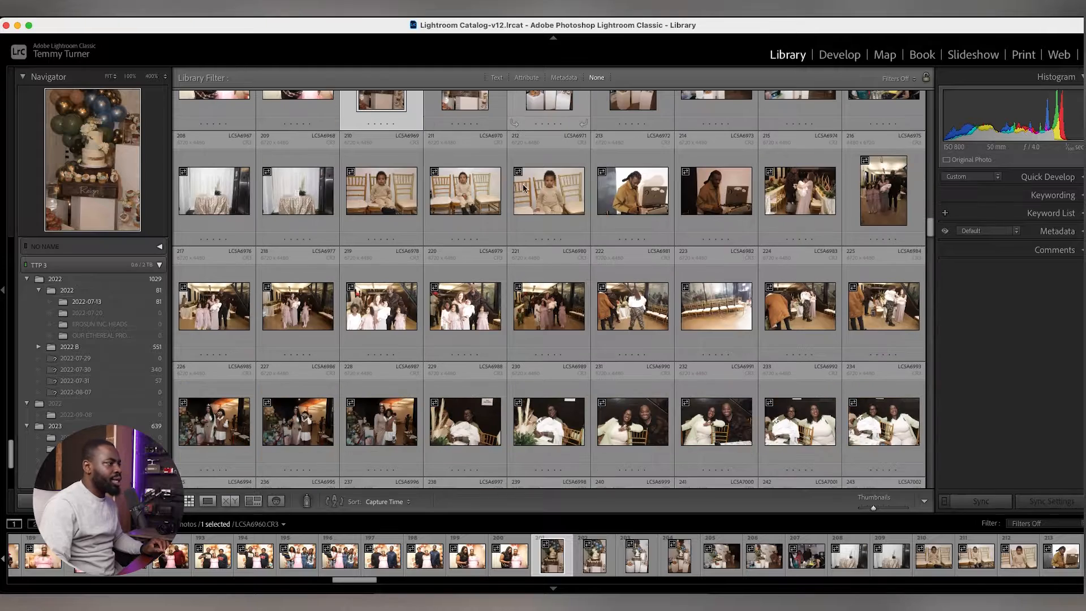
# Select every photo in the library grid from LCSA6960 through the last one, LCSA7394.
pyautogui.scroll(6, 666, 332)
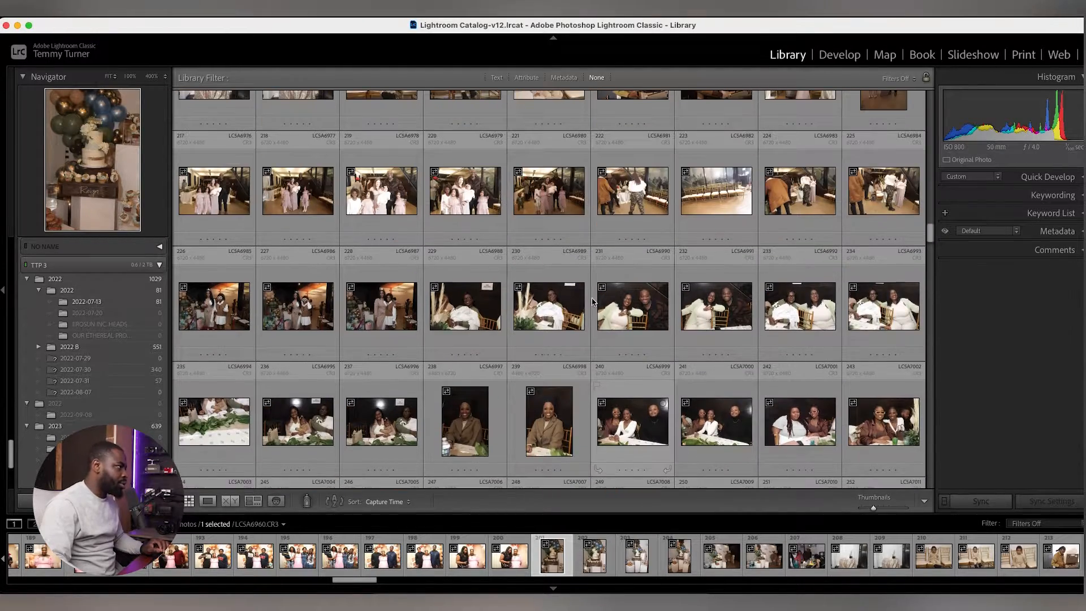
pyautogui.hotkey('shift', 'Down')
pyautogui.hotkey('shift', 'Down')
pyautogui.hotkey('shift', 'Down')
pyautogui.hotkey('shift', 'Down')
pyautogui.hotkey('shift', 'Down')
pyautogui.hotkey('shift', 'Down')
pyautogui.hotkey('shift', 'Down')
pyautogui.hotkey('shift', 'Down')
pyautogui.hotkey('shift', 'Down')
pyautogui.hotkey('shift', 'Down')
pyautogui.hotkey('shift', 'Down')
pyautogui.hotkey('shift', 'Down')
pyautogui.hotkey('shift', 'Down')
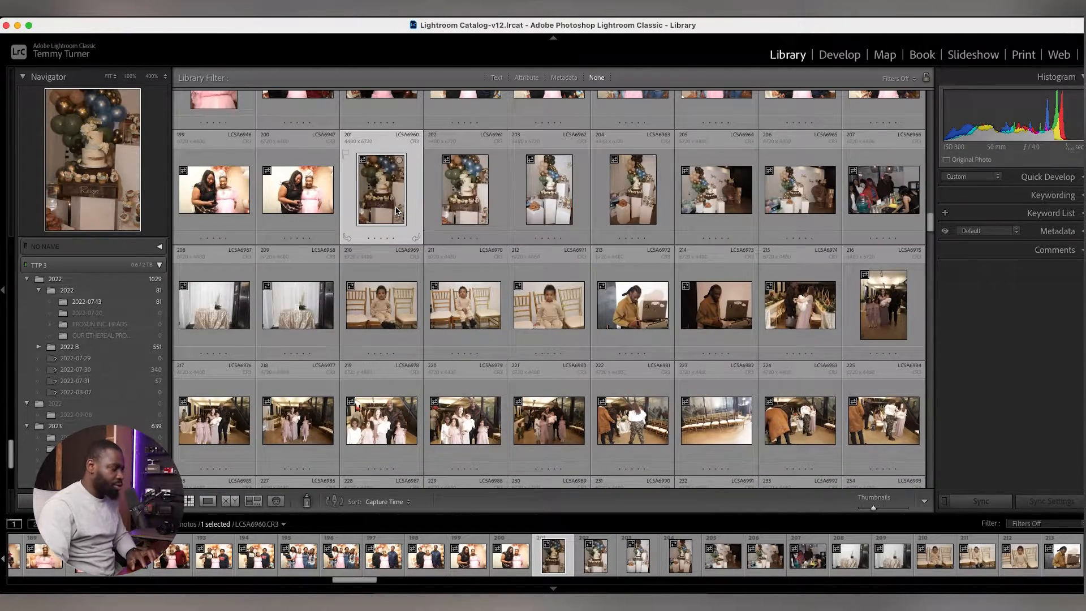
pyautogui.hotkey('shift', 'Down')
pyautogui.hotkey('shift', 'Down')
pyautogui.hotkey('shift', 'Down')
pyautogui.hotkey('shift', 'Down')
pyautogui.hotkey('shift', 'Down')
pyautogui.hotkey('shift', 'Down')
pyautogui.hotkey('shift', 'Down')
pyautogui.hotkey('shift', 'Down')
pyautogui.hotkey('shift', 'Down')
pyautogui.hotkey('shift', 'Down')
pyautogui.hotkey('shift', 'Down')
pyautogui.hotkey('shift', 'Down')
pyautogui.hotkey('shift', 'Down')
pyautogui.hotkey('shift', 'Down')
pyautogui.hotkey('shift', 'Down')
pyautogui.hotkey('shift', 'Down')
pyautogui.hotkey('shift', 'Down')
pyautogui.hotkey('shift', 'Down')
pyautogui.hotkey('shift', 'Down')
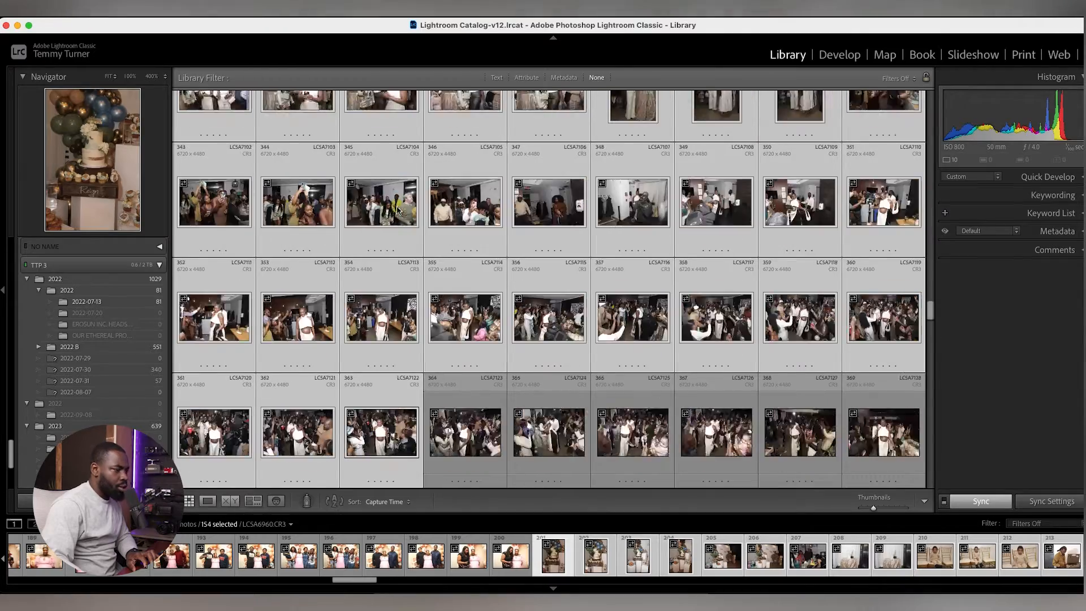
pyautogui.hotkey('shift', 'Down')
pyautogui.hotkey('shift', 'Down')
pyautogui.hotkey('shift', 'Down')
pyautogui.hotkey('shift', 'Down')
pyautogui.hotkey('shift', 'Down')
pyautogui.hotkey('shift', 'Down')
pyautogui.hotkey('shift', 'Down')
pyautogui.hotkey('shift', 'Down')
pyautogui.hotkey('shift', 'Down')
pyautogui.hotkey('shift', 'Down')
pyautogui.hotkey('shift', 'Down')
pyautogui.hotkey('shift', 'Down')
pyautogui.hotkey('shift', 'Down')
pyautogui.hotkey('shift', 'Down')
pyautogui.hotkey('shift', 'Down')
pyautogui.hotkey('shift', 'Down')
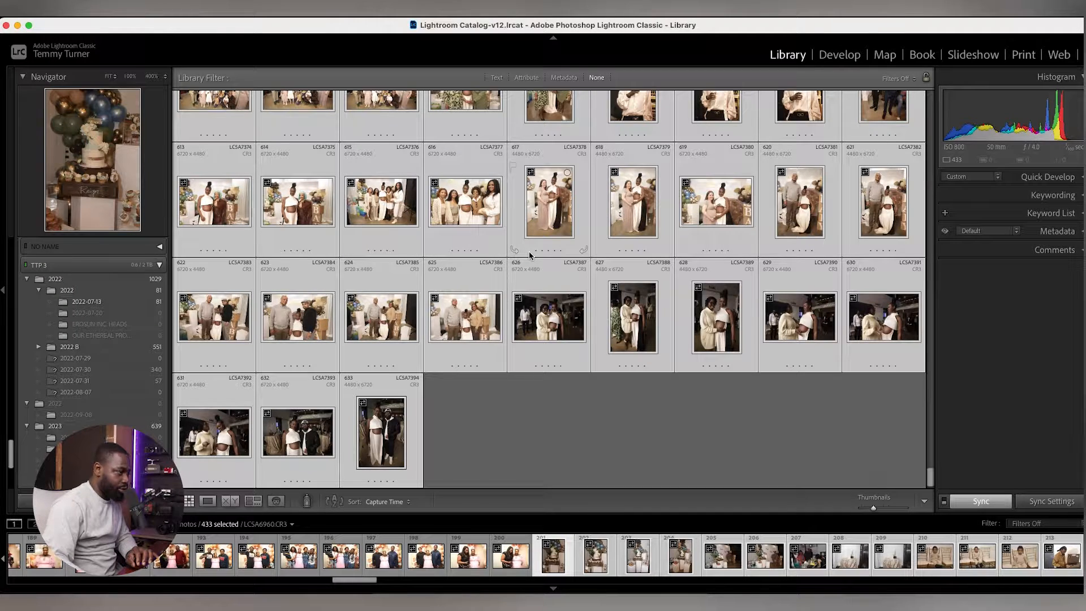
# Look over the selected photos back to the first one, LCSA6960, the cake table shot.
pyautogui.scroll(10, 556, 281)
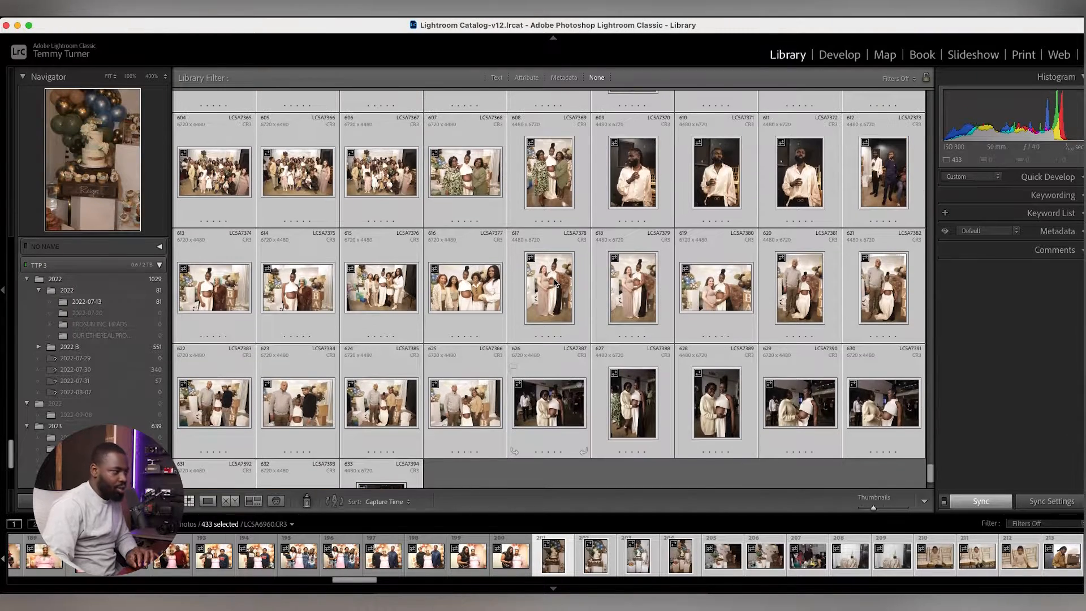
pyautogui.scroll(9, 553, 283)
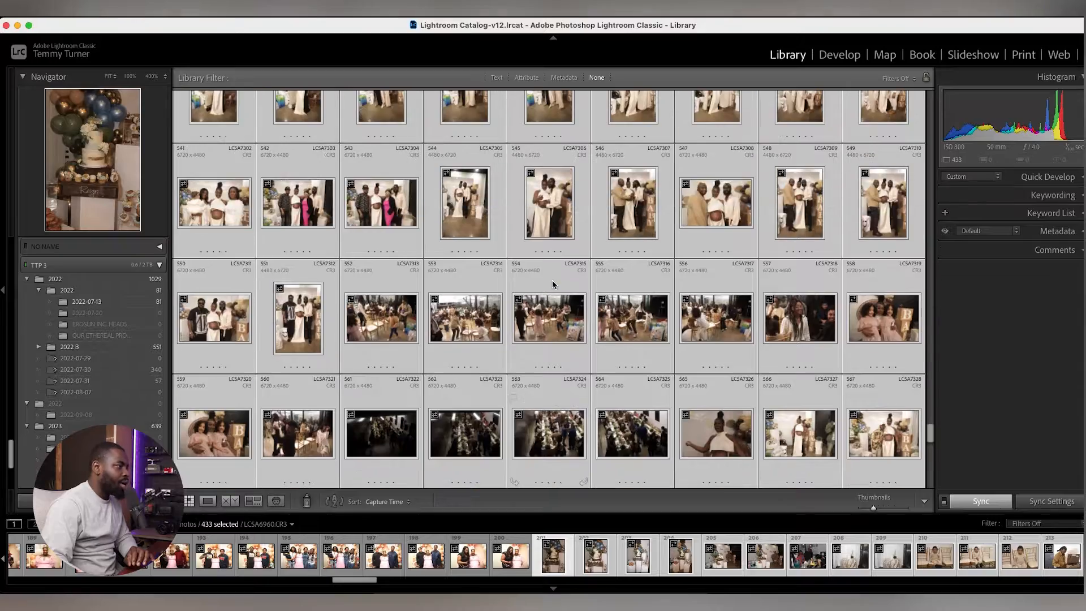
pyautogui.scroll(-3, 553, 283)
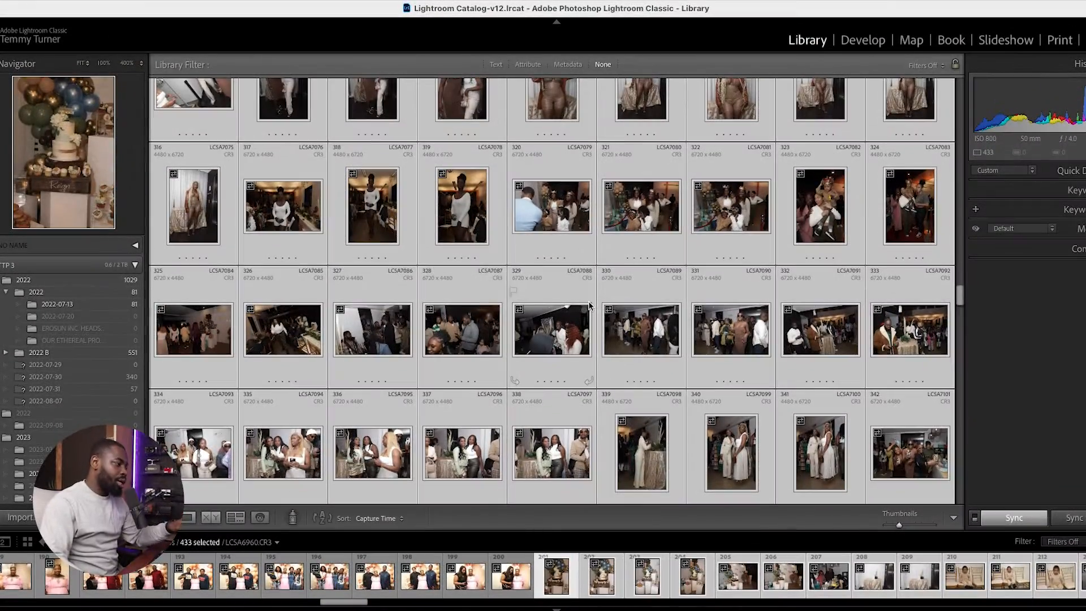
pyautogui.scroll(5, 592, 300)
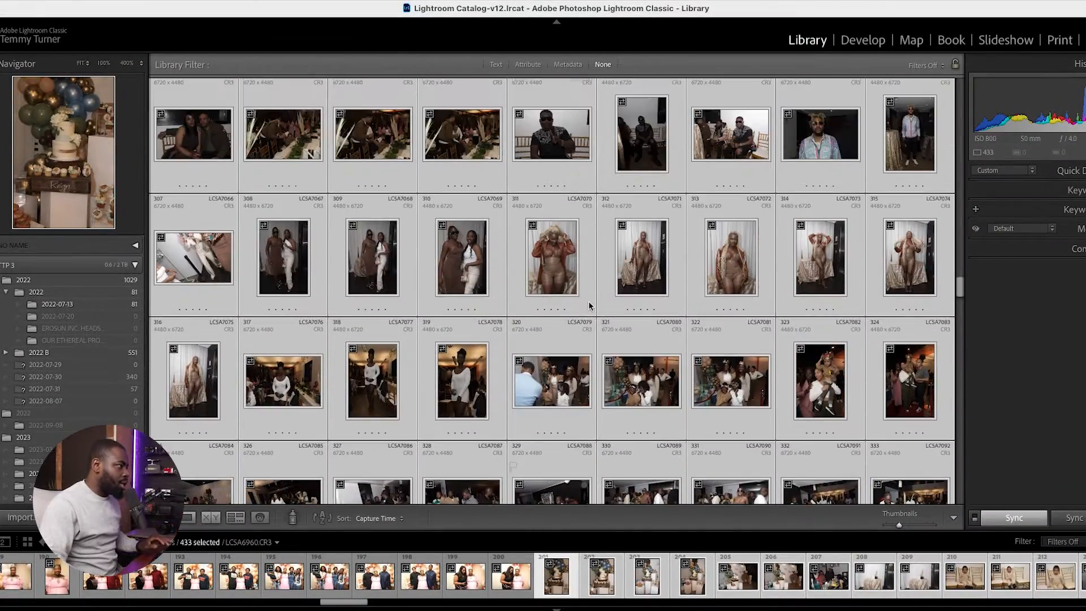
pyautogui.scroll(8, 589, 306)
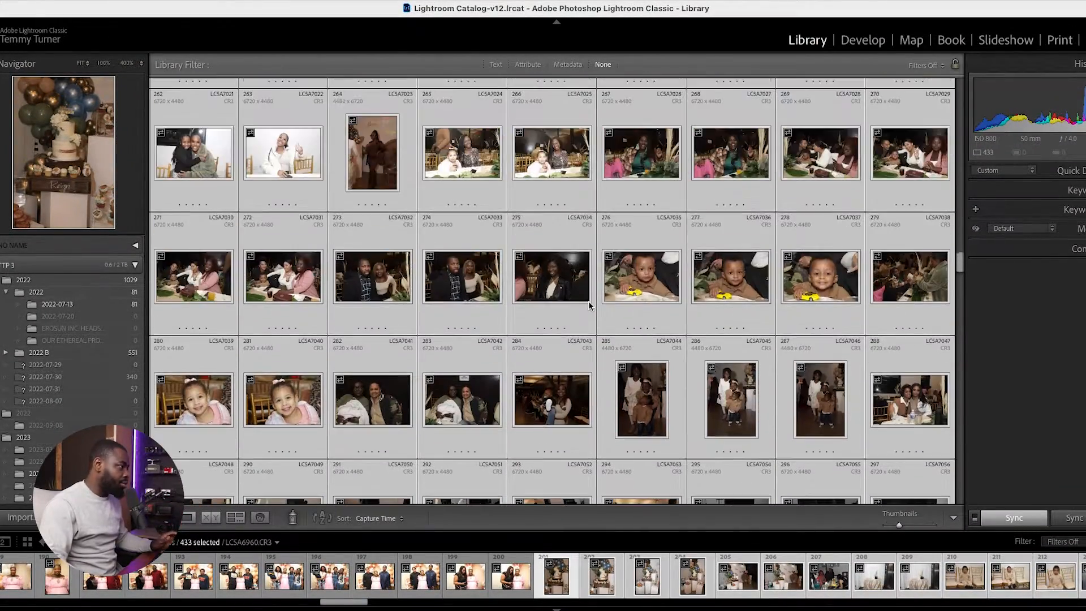
pyautogui.scroll(10, 588, 305)
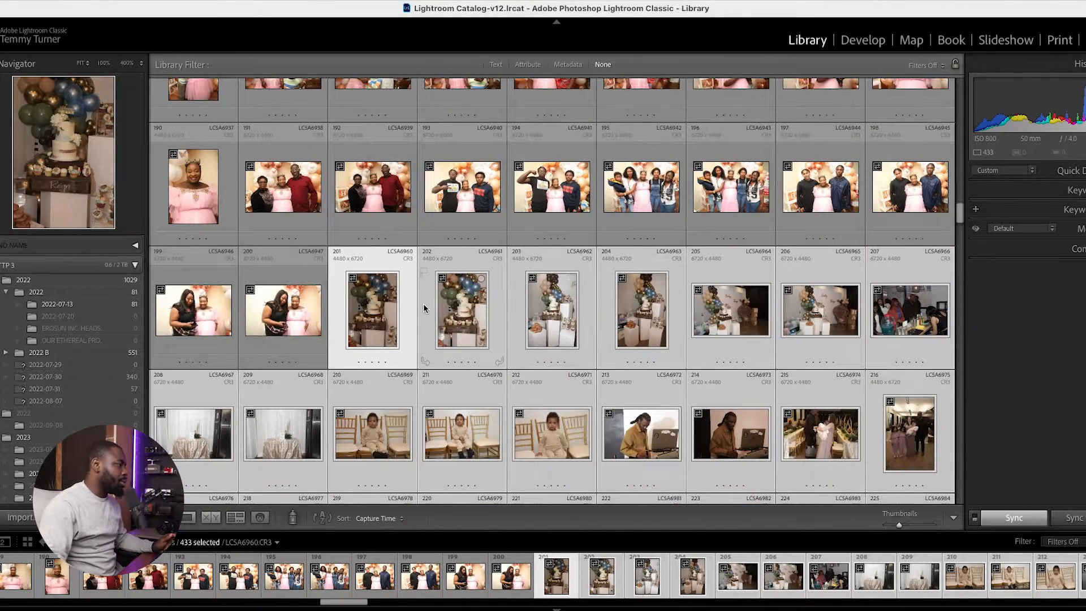
pyautogui.click(411, 309)
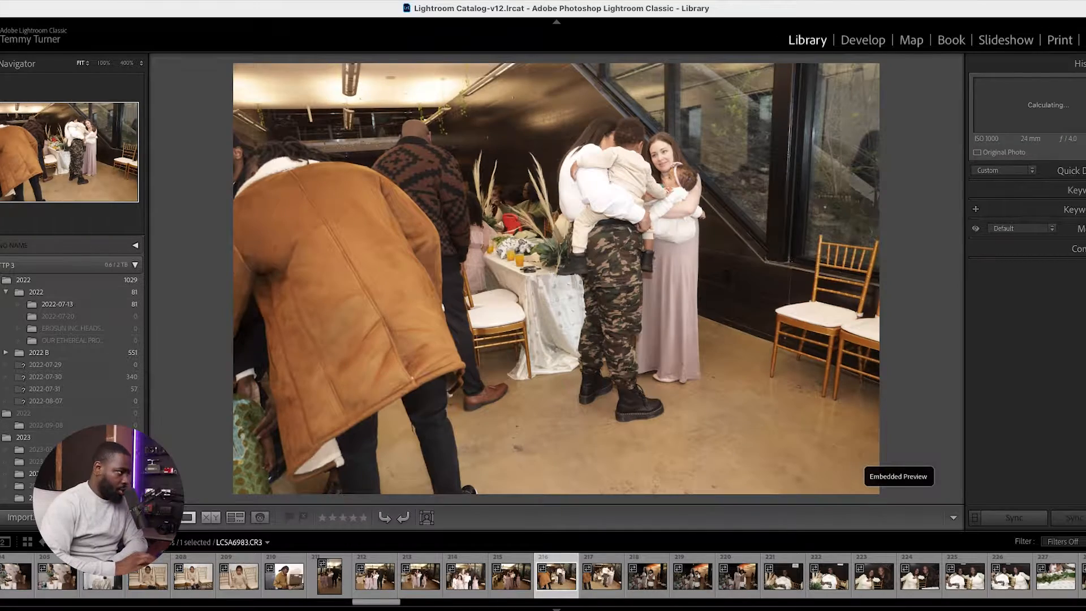
# Review the event photos one by one at large size from LCSA6983 through LCSA7021.
pyautogui.press('Right')
pyautogui.press('Right')
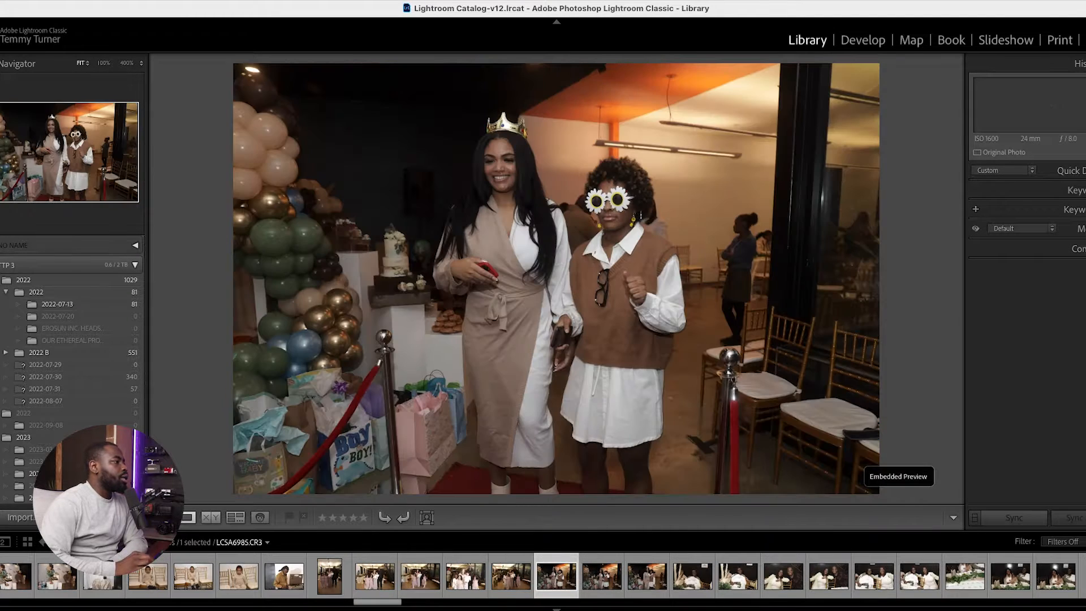
pyautogui.press('Right')
pyautogui.press('Right')
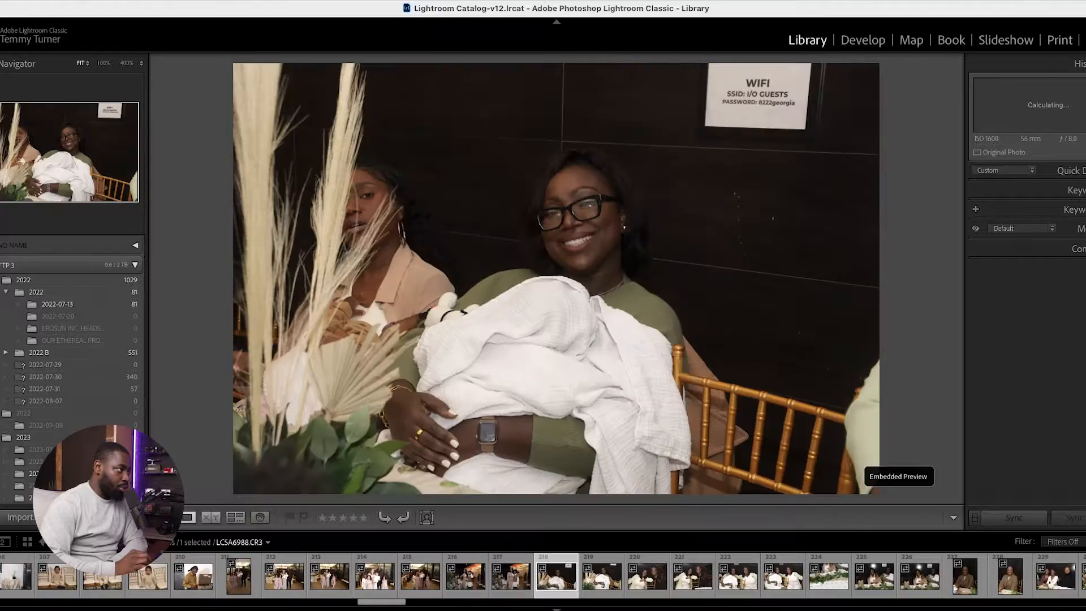
pyautogui.press('Right')
pyautogui.press('Right')
pyautogui.press('Right')
pyautogui.press('Right')
pyautogui.press('Right')
pyautogui.press('Right')
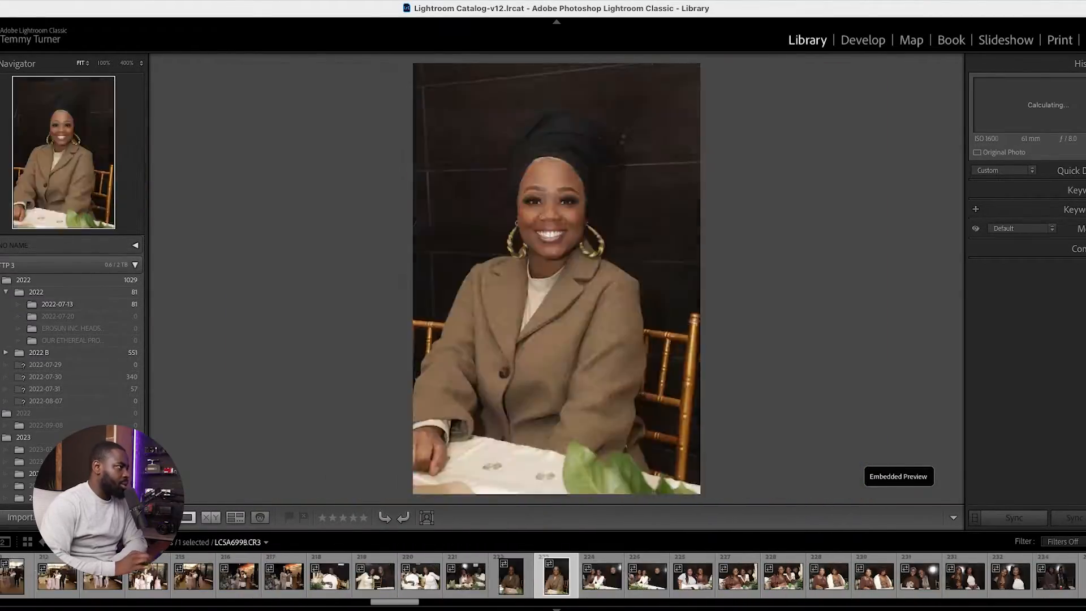
pyautogui.press('Right')
pyautogui.press('Right')
pyautogui.press('Right')
pyautogui.press('Right')
pyautogui.press('Right')
pyautogui.press('Right')
pyautogui.press('Right')
pyautogui.press('Right')
pyautogui.press('Right')
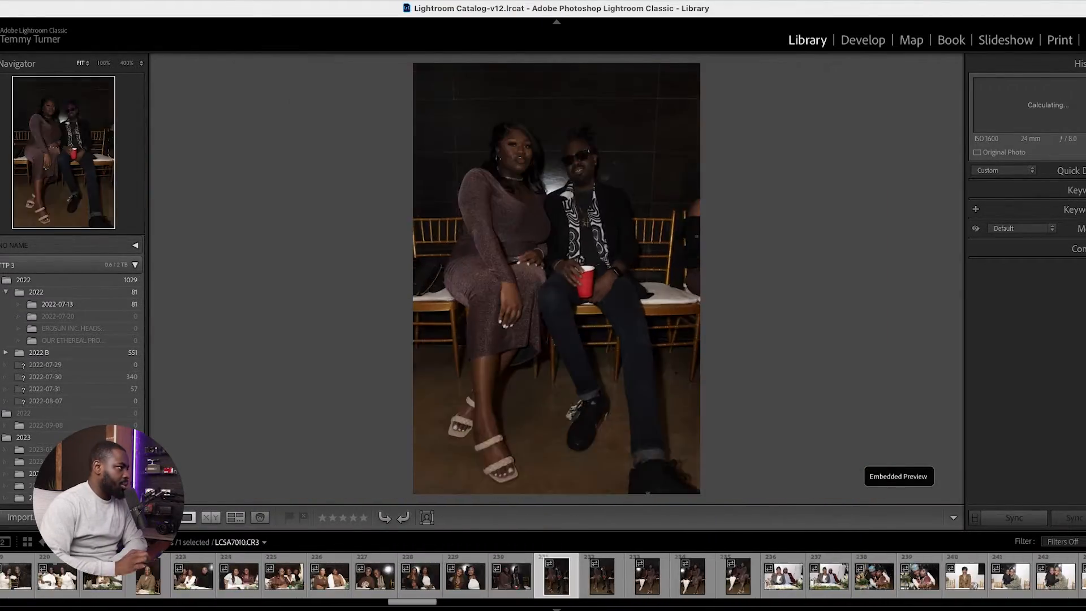
pyautogui.press('Right')
pyautogui.press('Right')
pyautogui.press('Right')
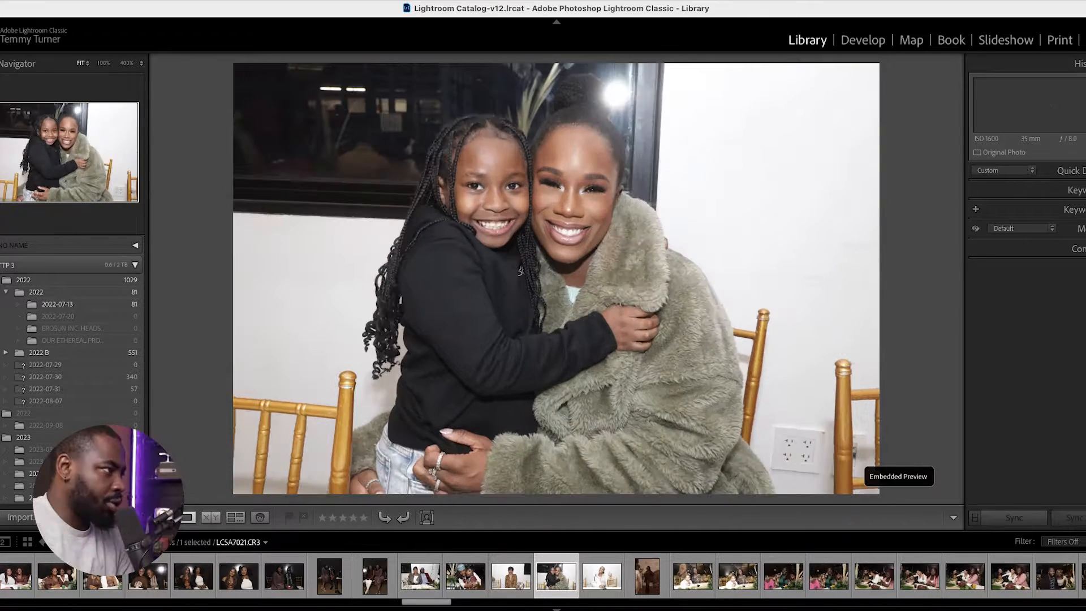
# Compare the portrait LCSA7023, taken in front of the Baby Reign backdrop, with its neighbouring shots.
pyautogui.press('Right')
pyautogui.press('Right')
pyautogui.press('Left')
pyautogui.press('Right')
pyautogui.press('Right')
pyautogui.press('Left')
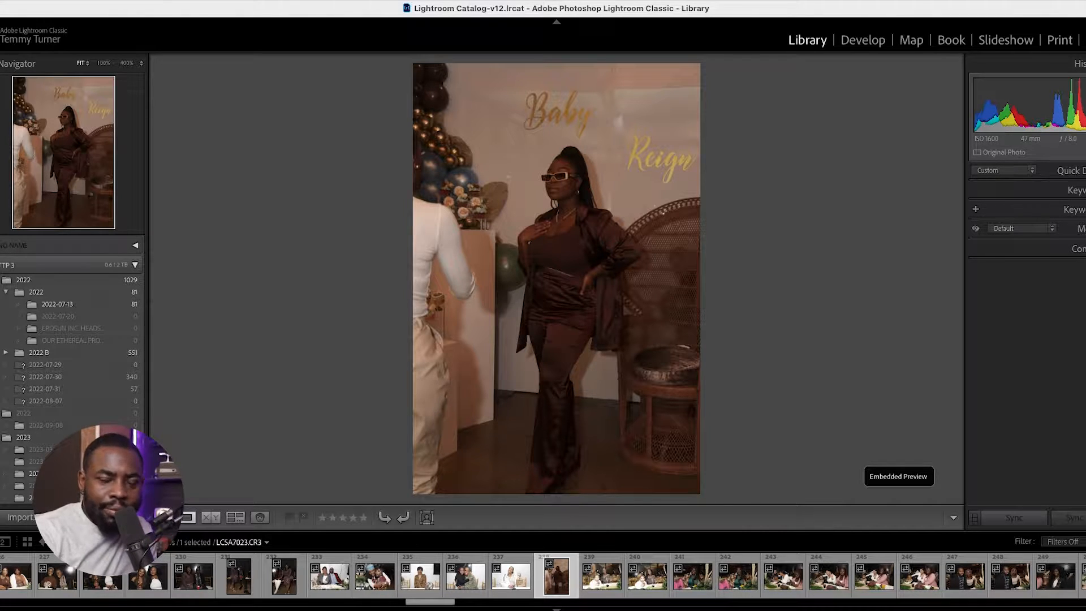
pyautogui.press('Right')
pyautogui.press('Left')
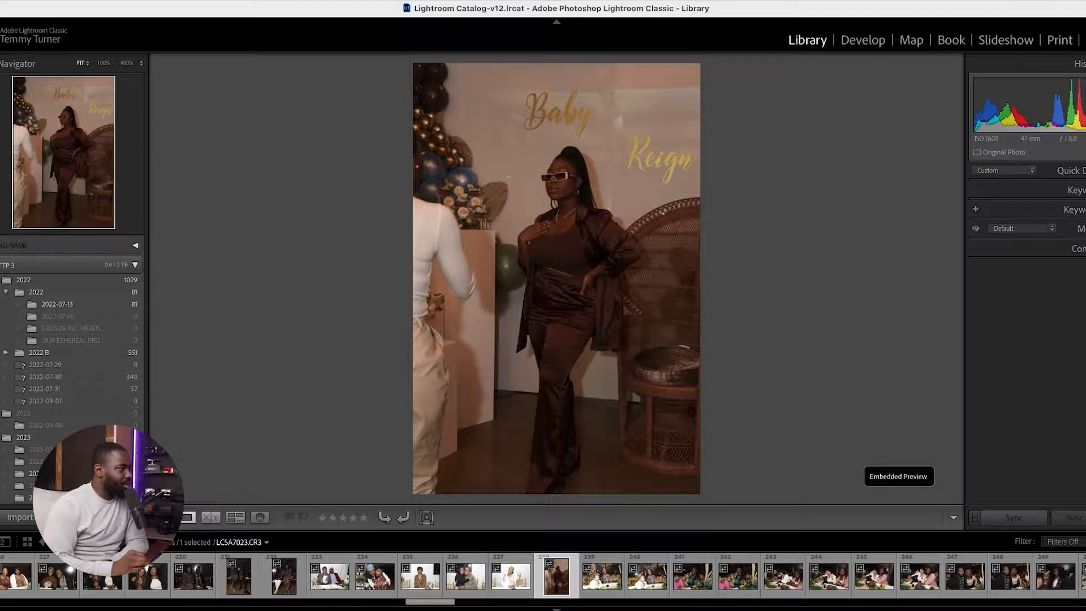
# Continue reviewing the photos individually from LCSA7023 past the group shot LCSA7307.
pyautogui.press('Right')
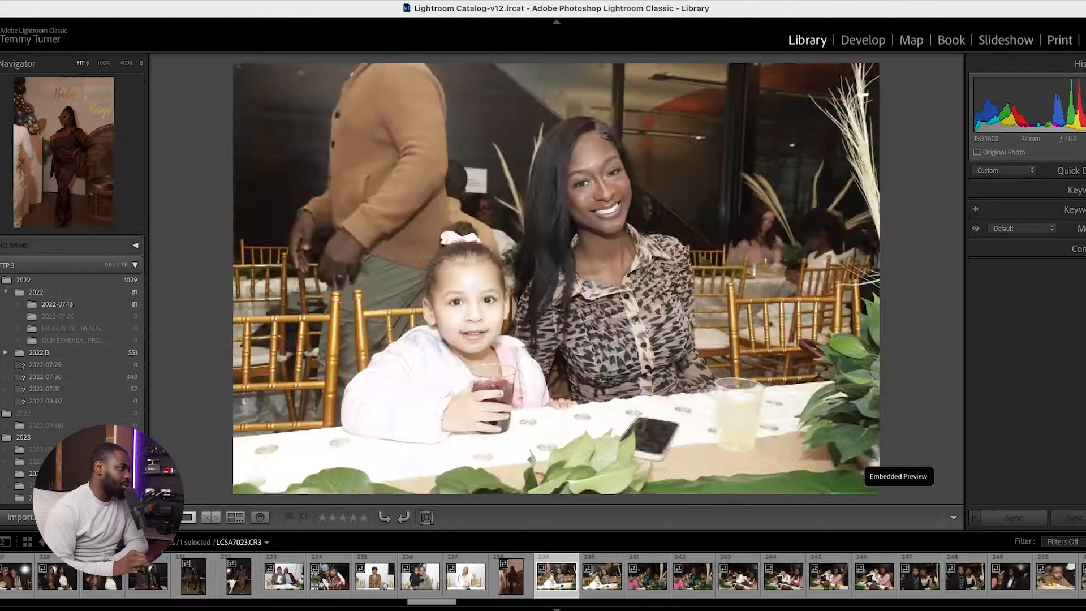
pyautogui.press('Right')
pyautogui.press('Right')
pyautogui.press('Right')
pyautogui.press('Right')
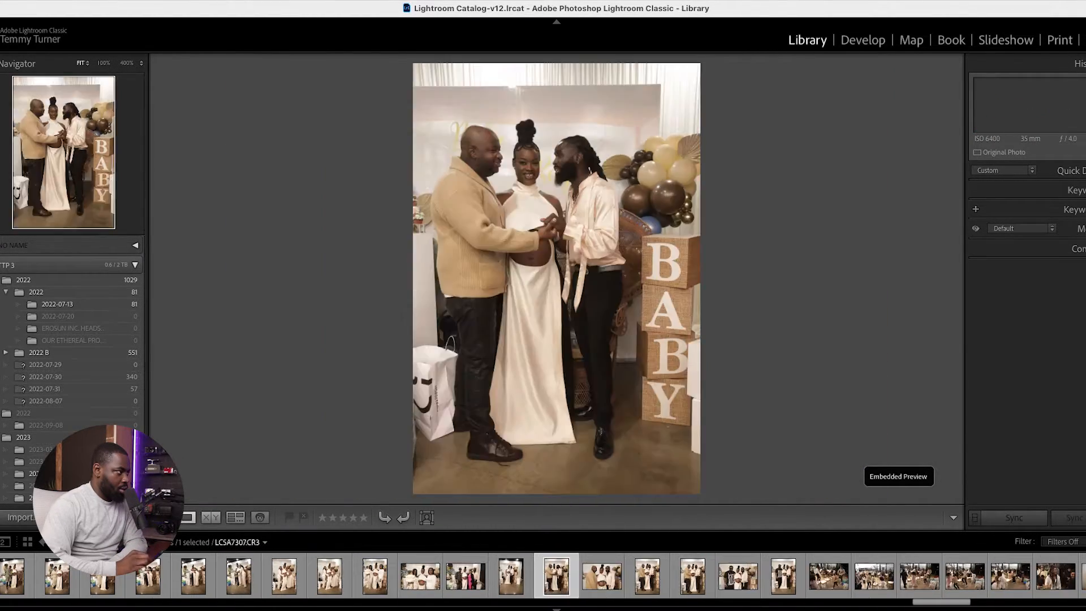
pyautogui.press('Right')
pyautogui.press('Right')
pyautogui.press('Right')
pyautogui.press('Right')
pyautogui.press('Right')
pyautogui.press('Right')
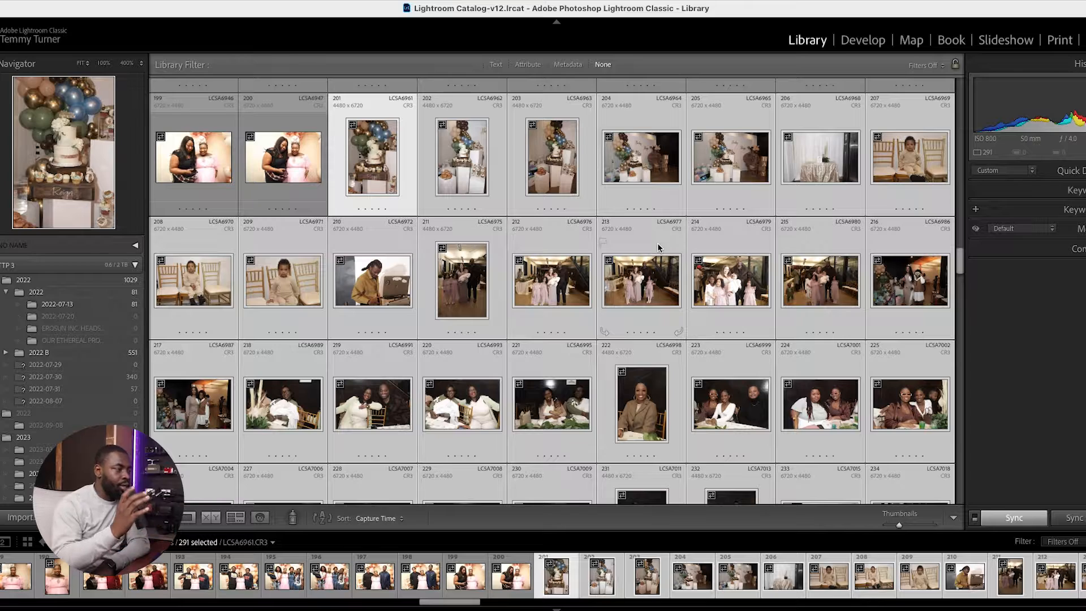
# Pick photo LCSA7158 of the couple from the grid and open it for developing.
pyautogui.scroll(-10, 663, 227)
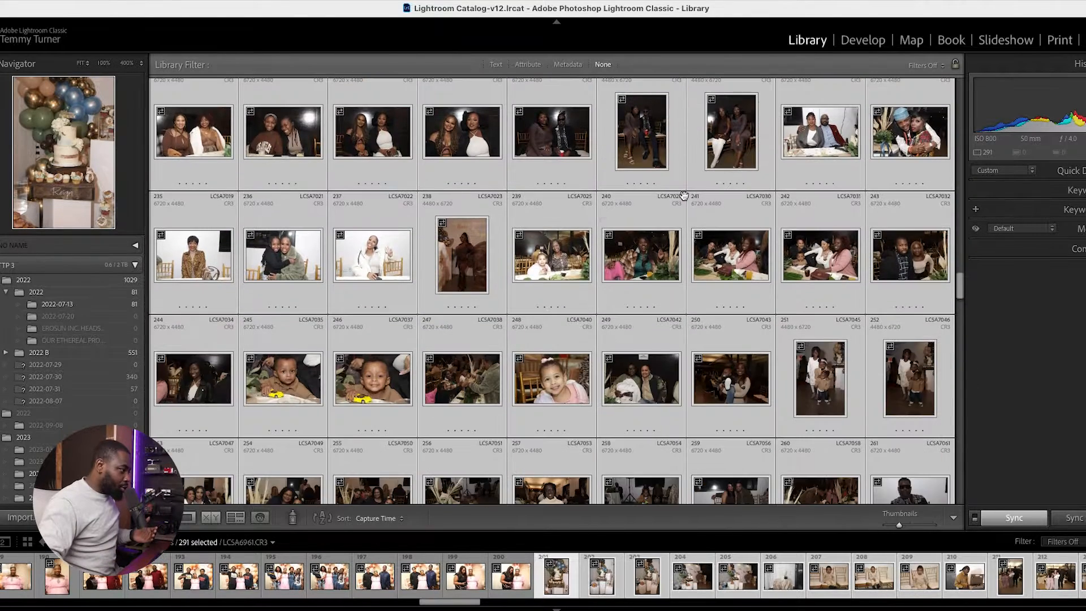
pyautogui.scroll(2, 638, 162)
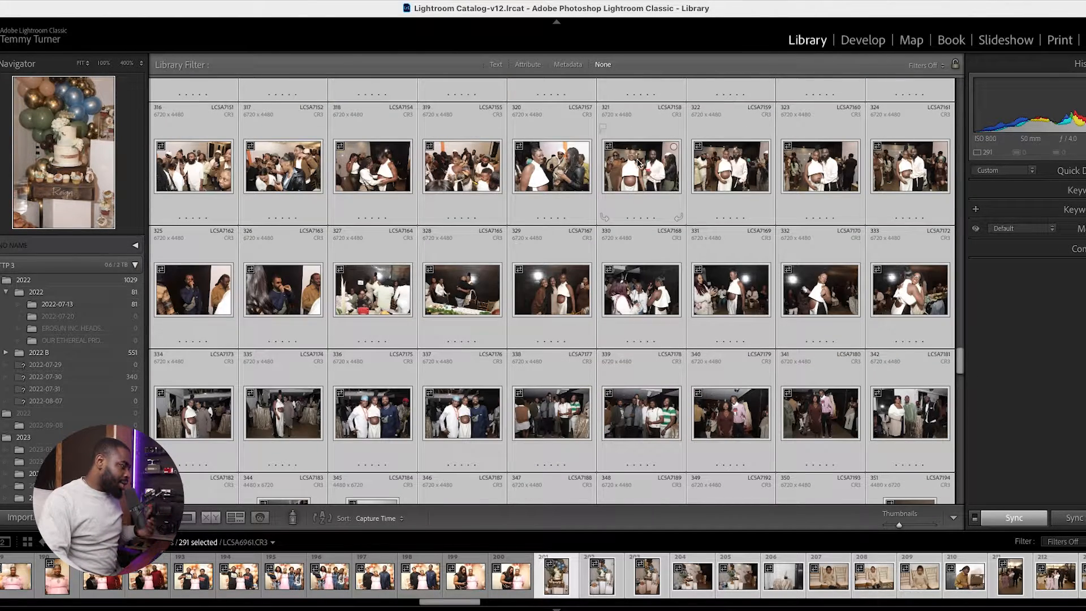
pyautogui.click(636, 199)
pyautogui.click(862, 40)
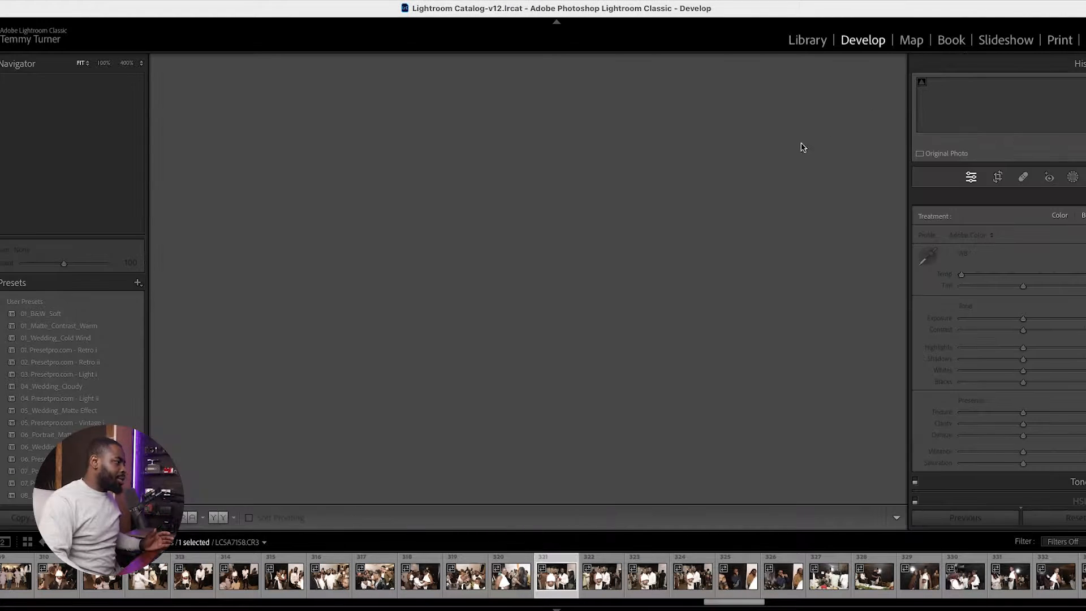
pyautogui.moveTo(568, 220); pyautogui.dragTo(565, 302)
pyautogui.click(566, 301)
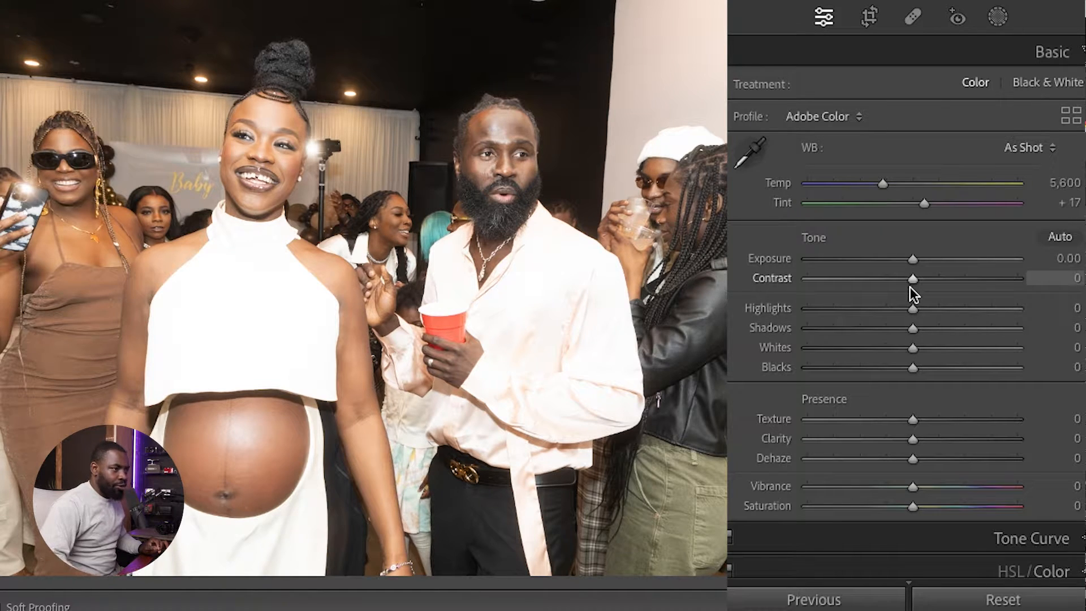
# Set Exposure to -0.35, Highlights to -79, Shadows to +8 and Blacks to -25, and check the woman's face up close.
pyautogui.moveTo(913, 264); pyautogui.dragTo(907, 263)
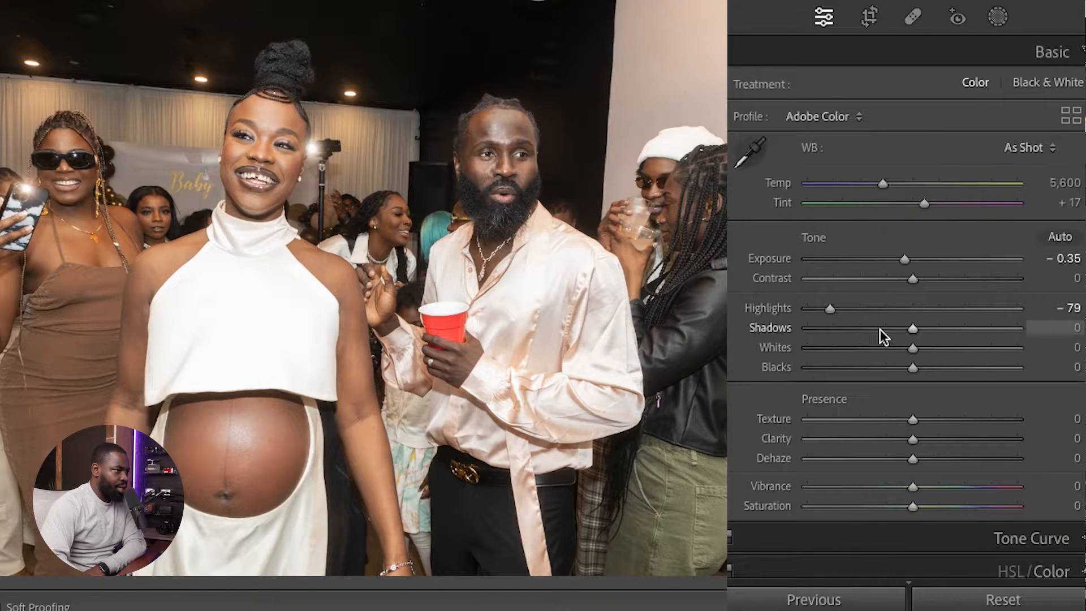
pyautogui.moveTo(912, 333); pyautogui.dragTo(923, 329)
pyautogui.moveTo(913, 368); pyautogui.dragTo(884, 368)
pyautogui.click(231, 115)
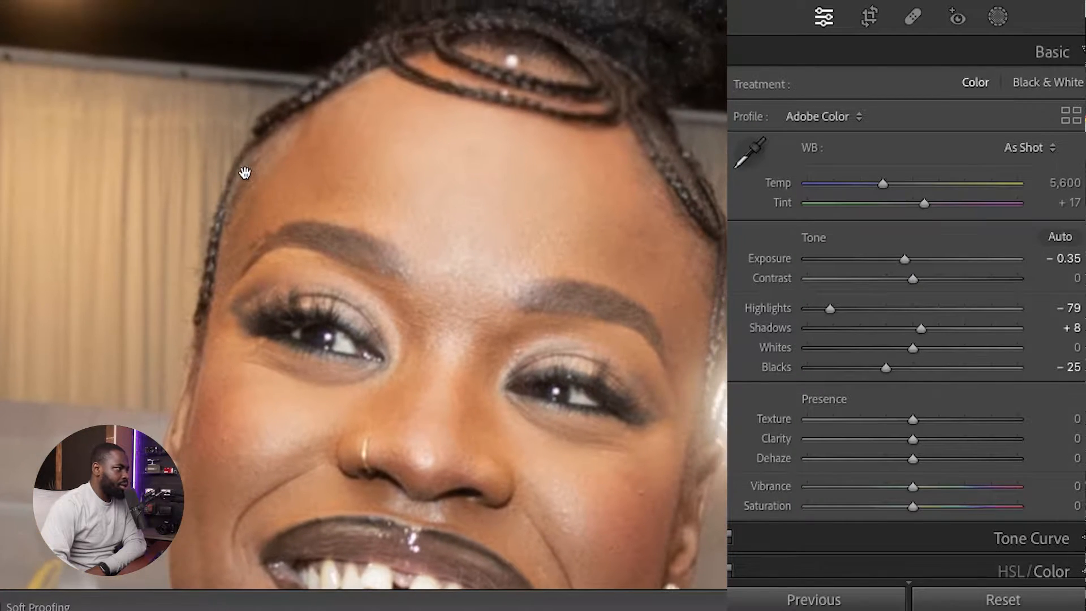
pyautogui.click(710, 339)
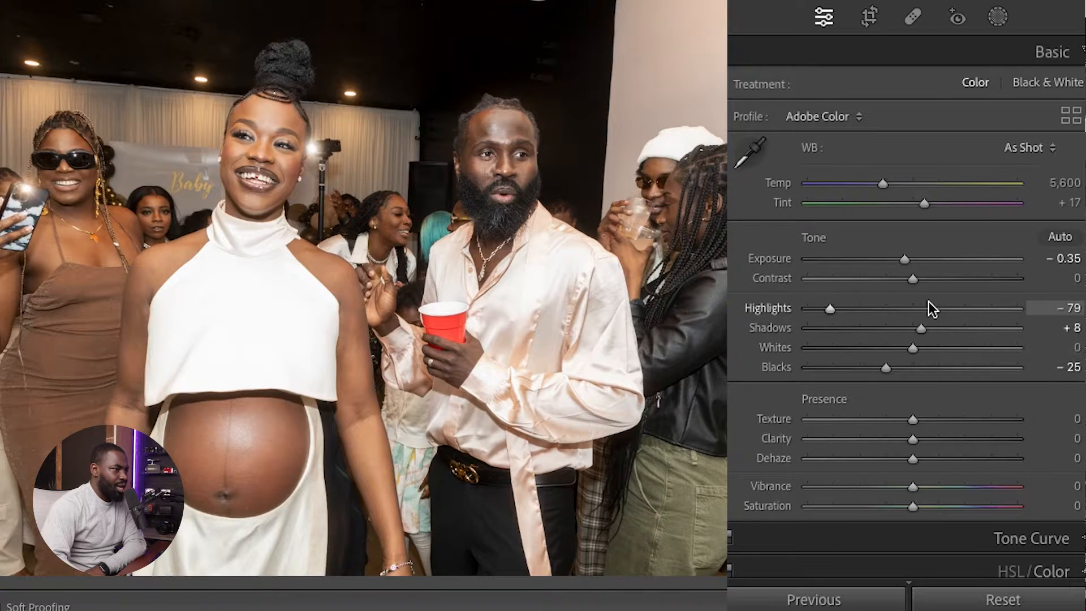
# Set Contrast to +9, Highlights to -81 and Clarity to -4.
pyautogui.moveTo(913, 279); pyautogui.dragTo(926, 284)
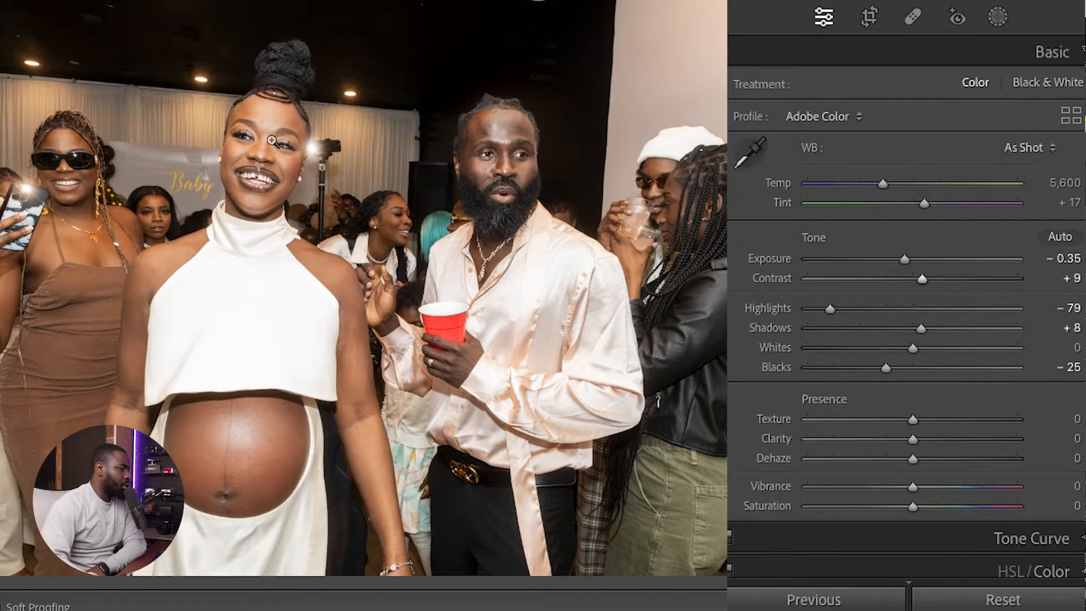
pyautogui.moveTo(833, 313); pyautogui.dragTo(830, 314)
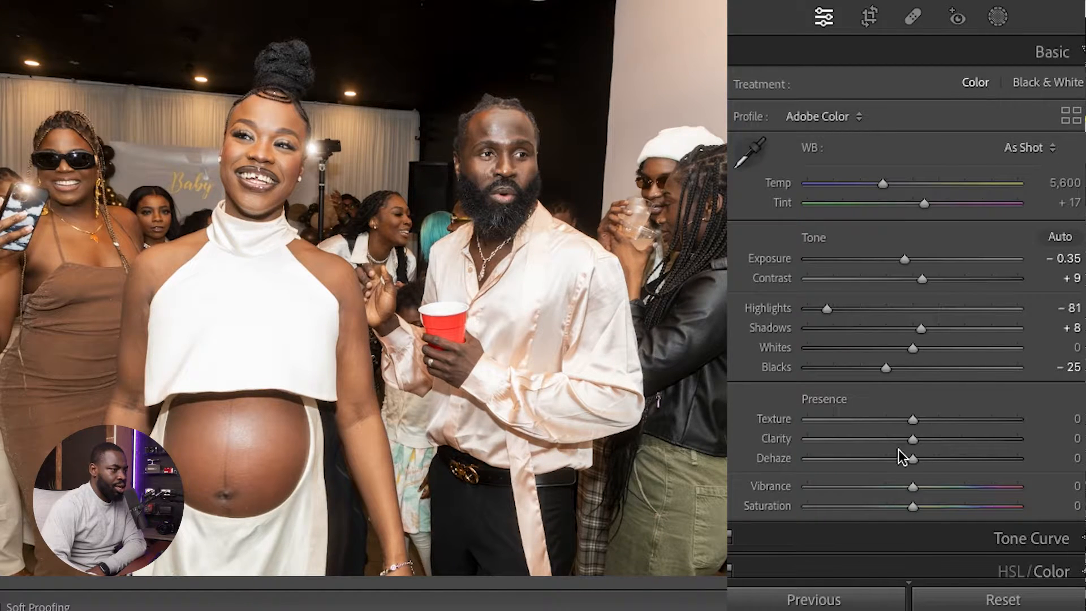
pyautogui.moveTo(914, 440)
pyautogui.mouseDown()
pyautogui.moveTo(937, 439)
pyautogui.moveTo(914, 440)
pyautogui.moveTo(919, 451)
pyautogui.mouseUp()
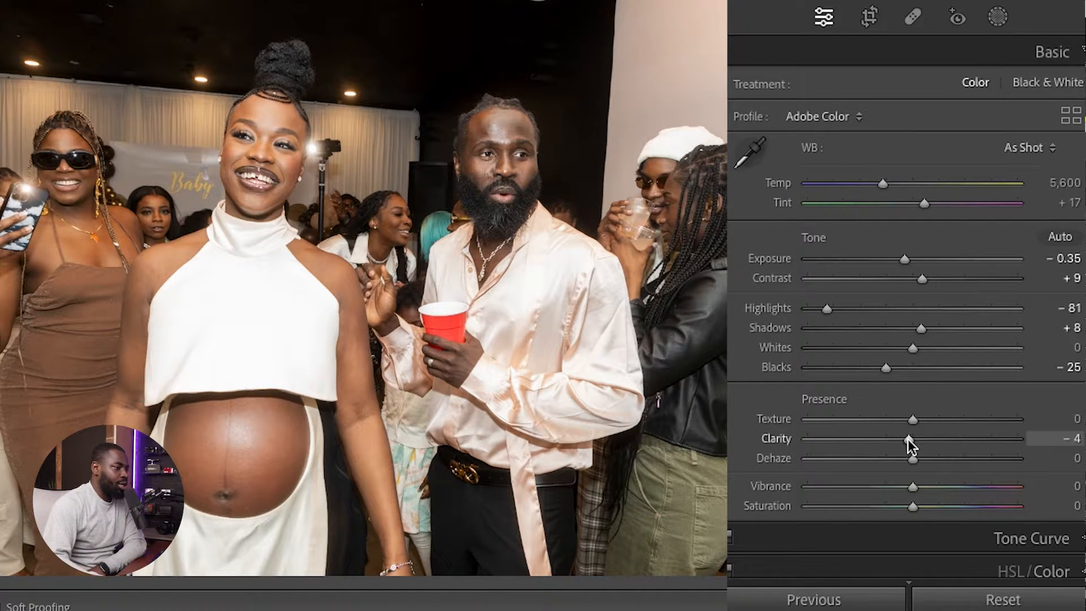
# Zoom in on the woman's face and set the sharpening Amount to 68.
pyautogui.click(981, 42)
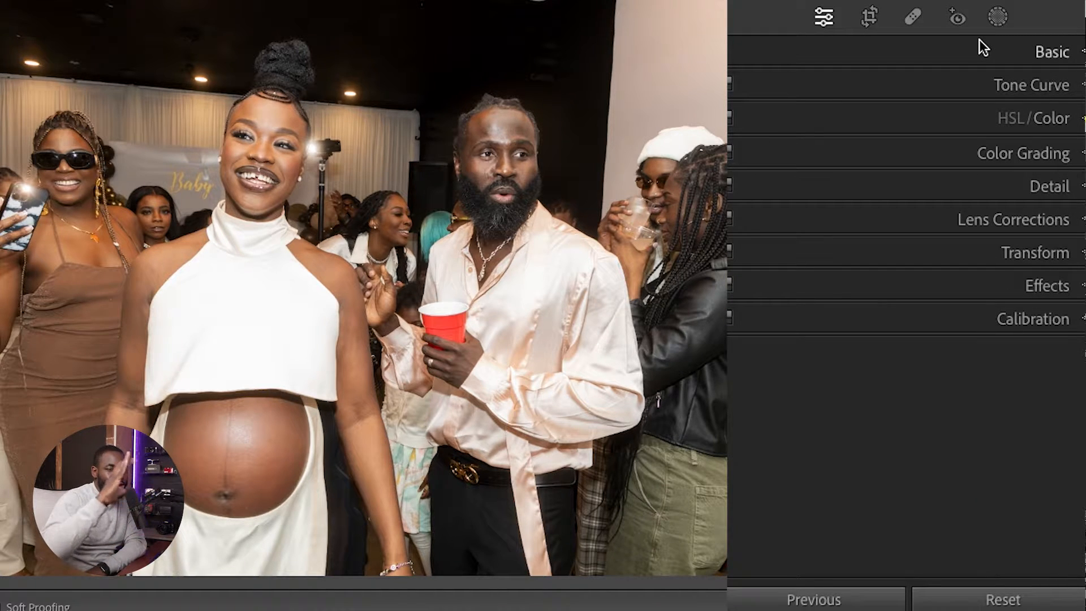
pyautogui.click(960, 259)
pyautogui.click(943, 192)
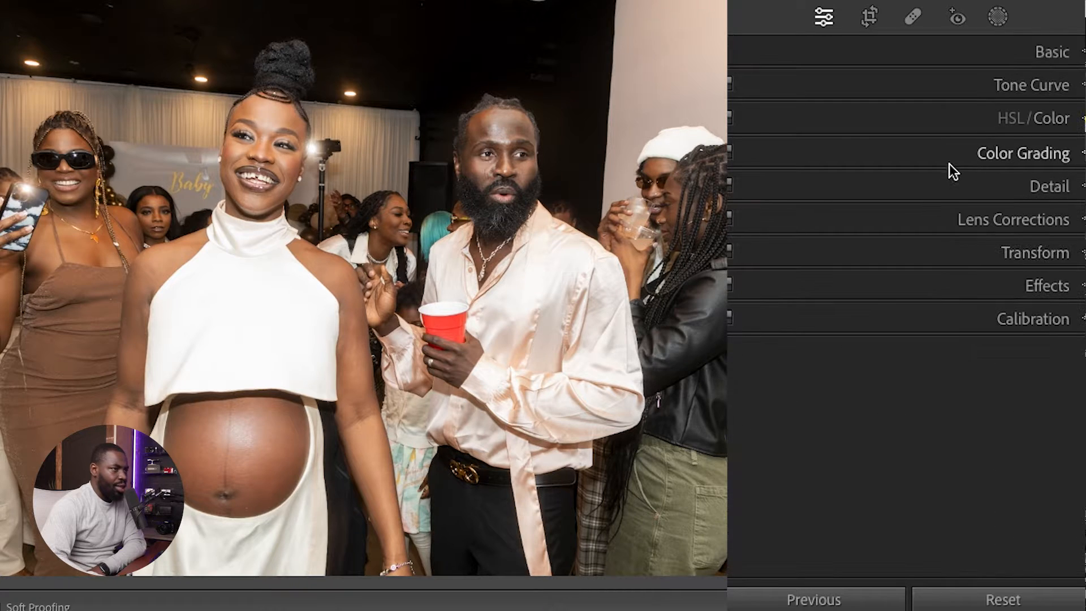
pyautogui.click(945, 191)
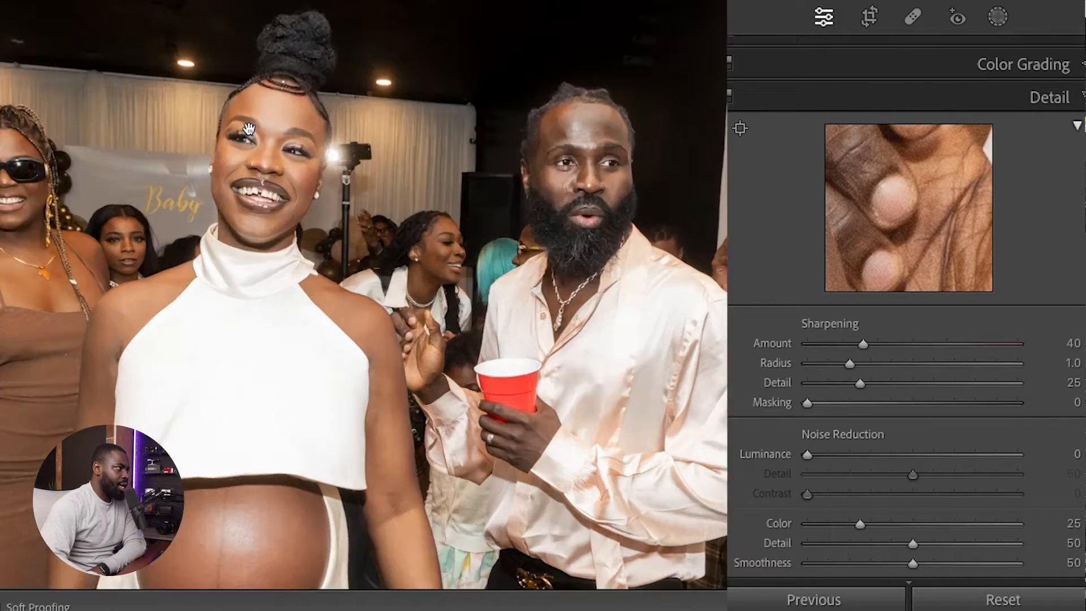
pyautogui.click(245, 121)
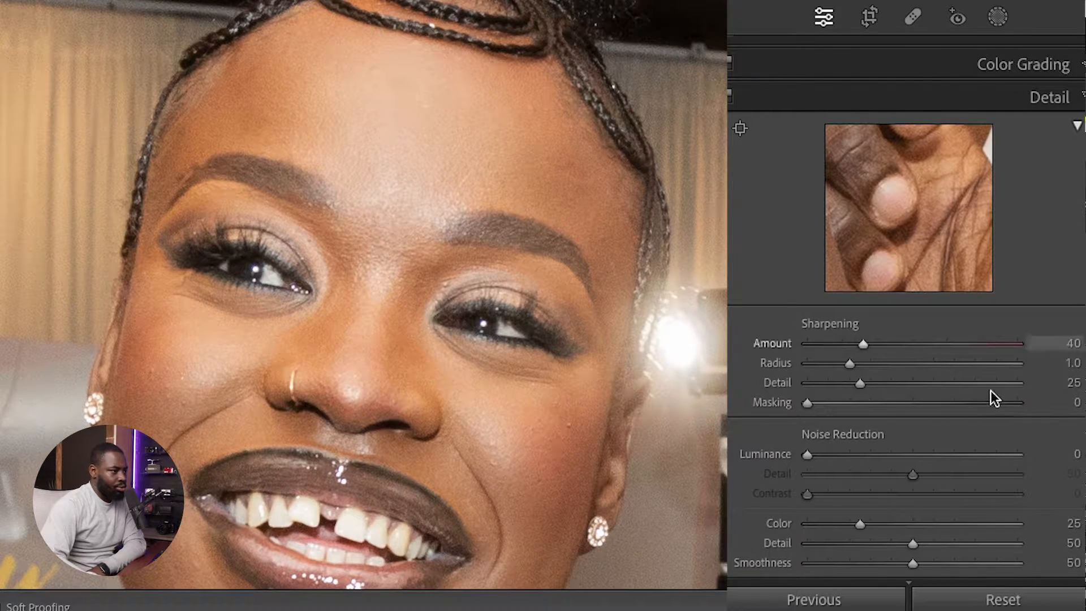
pyautogui.click(902, 347)
pyautogui.moveTo(901, 347); pyautogui.dragTo(902, 348)
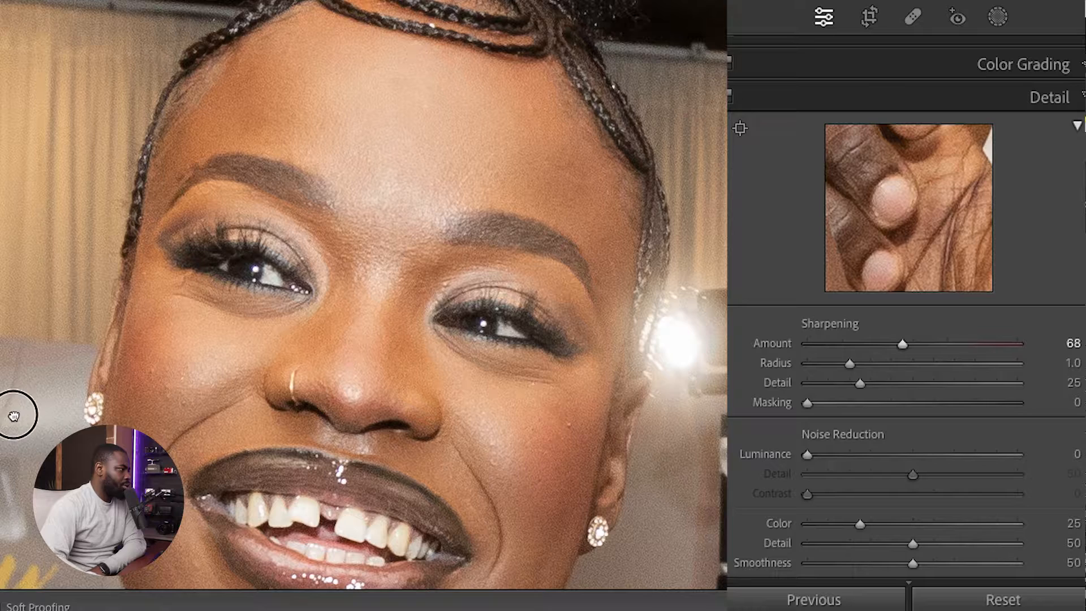
# Check the sharpened skin, then set the sharpening Amount to 66 and sharpening Detail to 7.
pyautogui.moveTo(197, 373); pyautogui.dragTo(226, 311)
pyautogui.moveTo(538, 363); pyautogui.dragTo(521, 344)
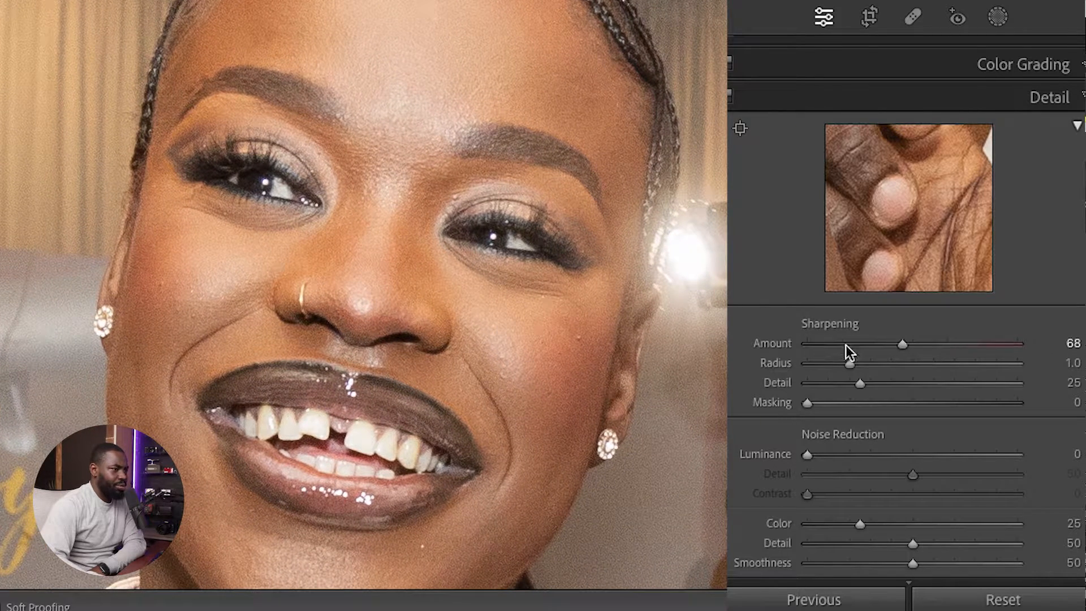
pyautogui.click(901, 344)
pyautogui.moveTo(901, 343); pyautogui.dragTo(899, 344)
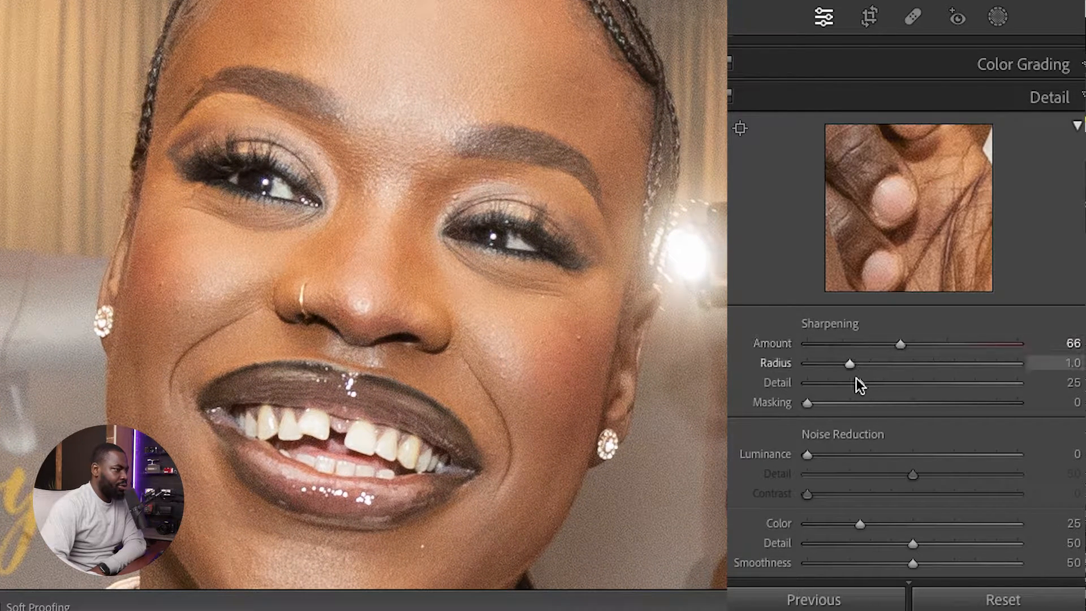
pyautogui.moveTo(859, 383); pyautogui.dragTo(826, 383)
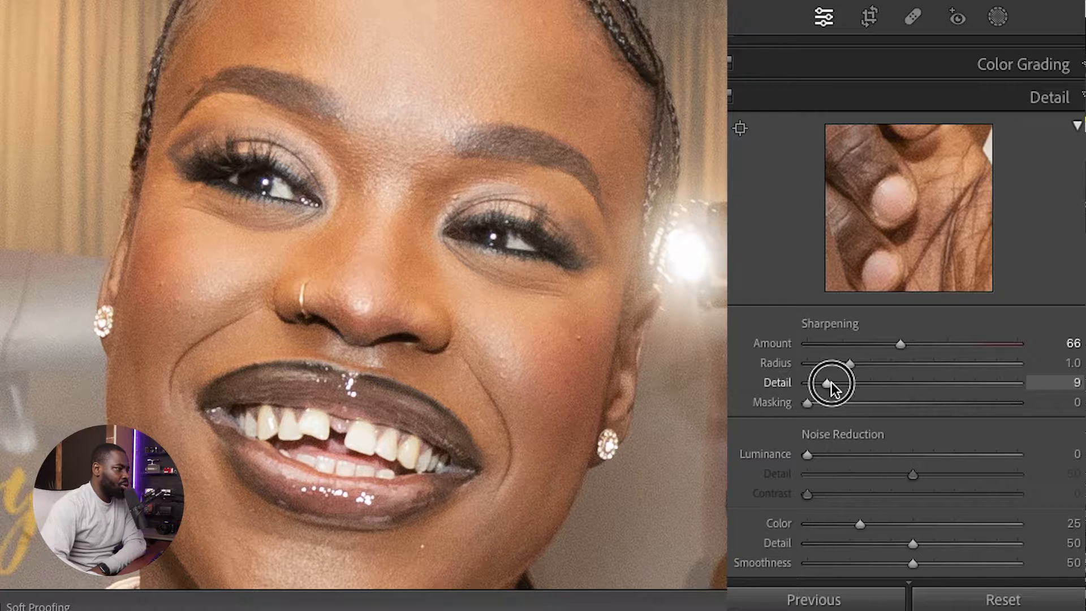
pyautogui.moveTo(828, 385); pyautogui.dragTo(821, 384)
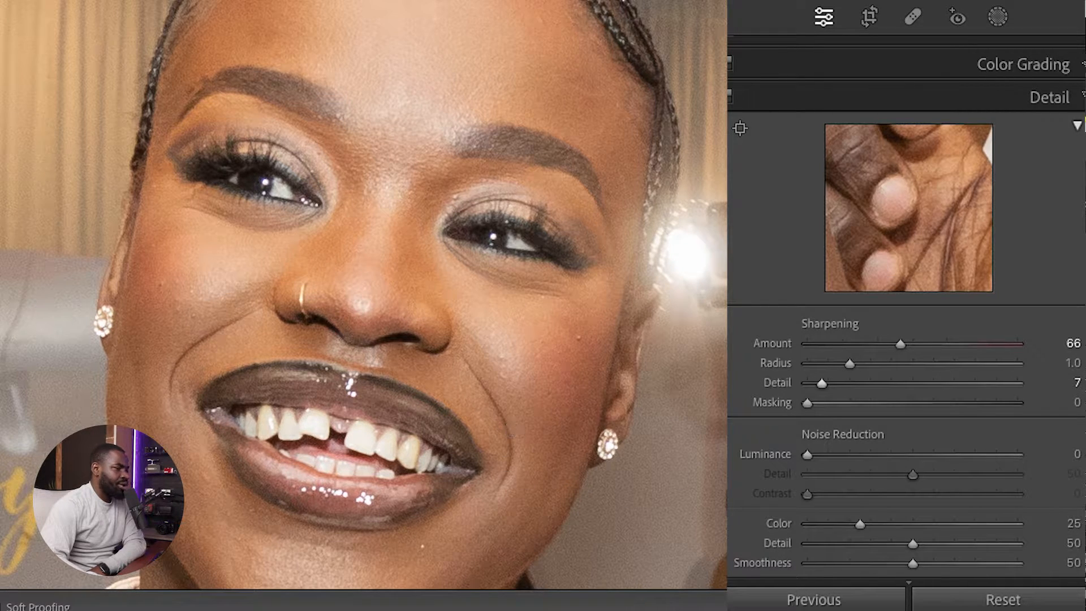
# Set Luminance noise reduction to 27 and compare the woman's face before and after the edits.
pyautogui.moveTo(597, 450); pyautogui.dragTo(590, 406)
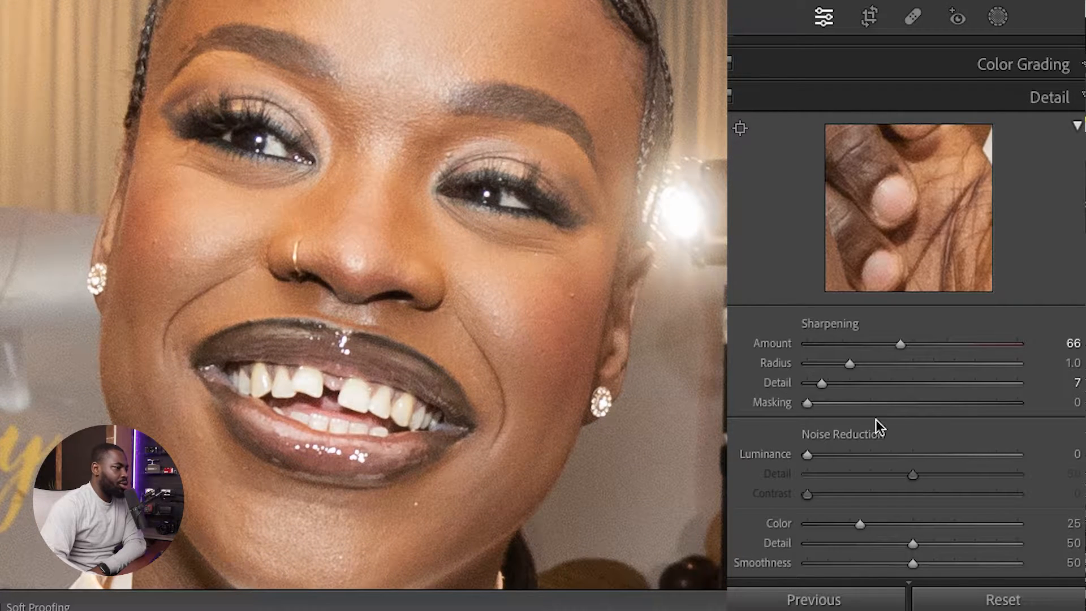
pyautogui.scroll(-2, 878, 419)
pyautogui.scroll(-2, 878, 419)
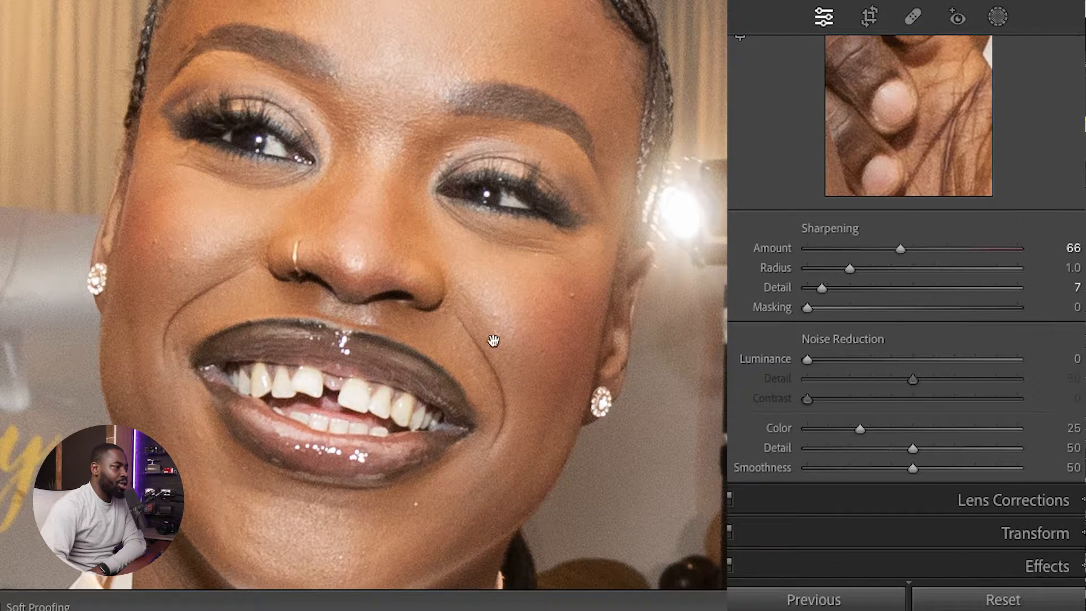
pyautogui.moveTo(807, 360); pyautogui.dragTo(864, 362)
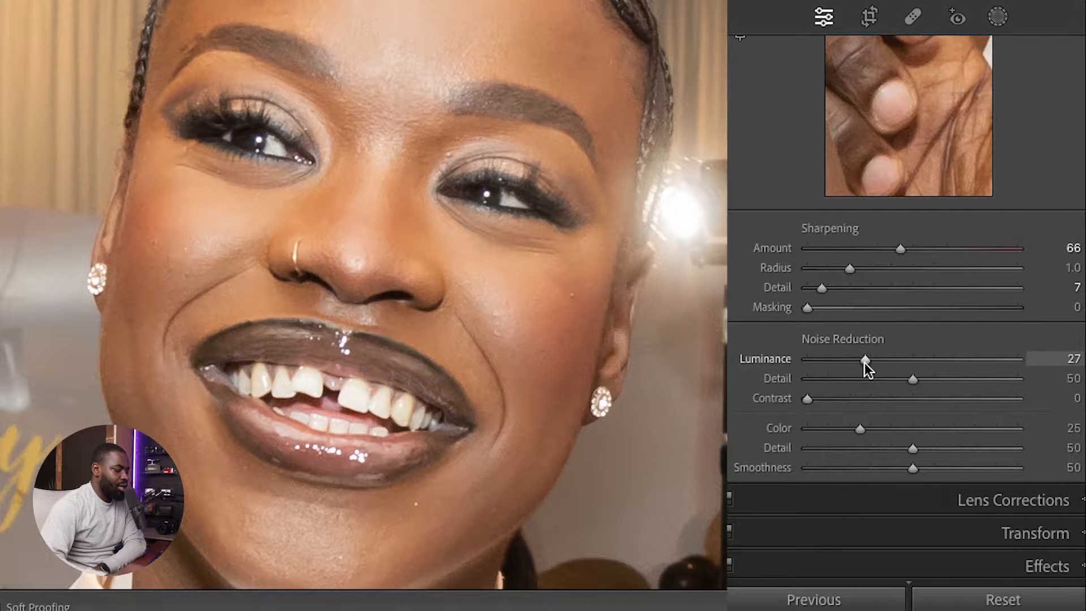
pyautogui.press('\\')
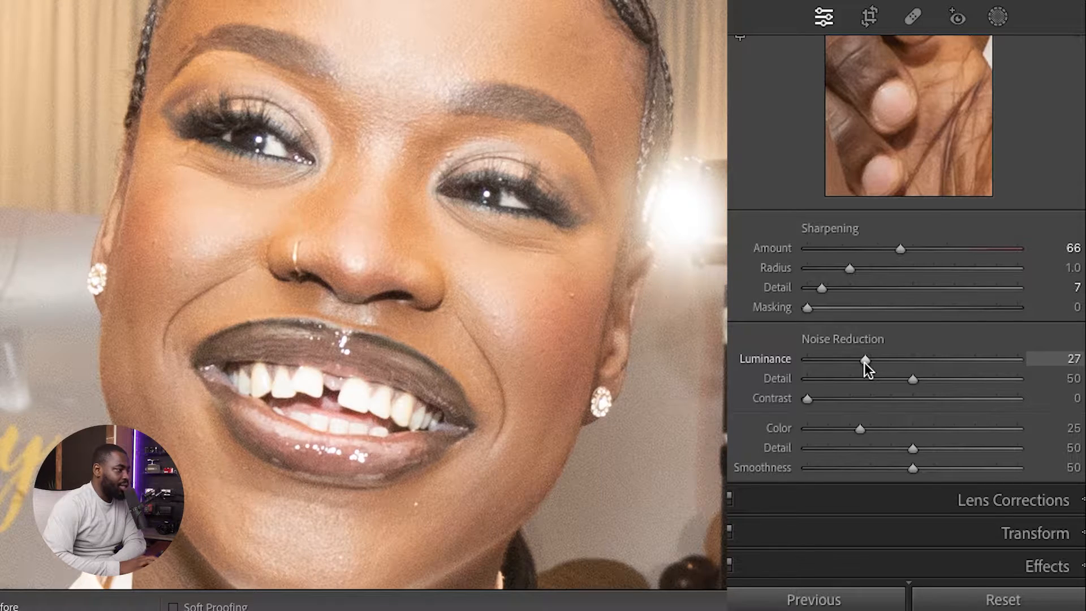
pyautogui.press('\\')
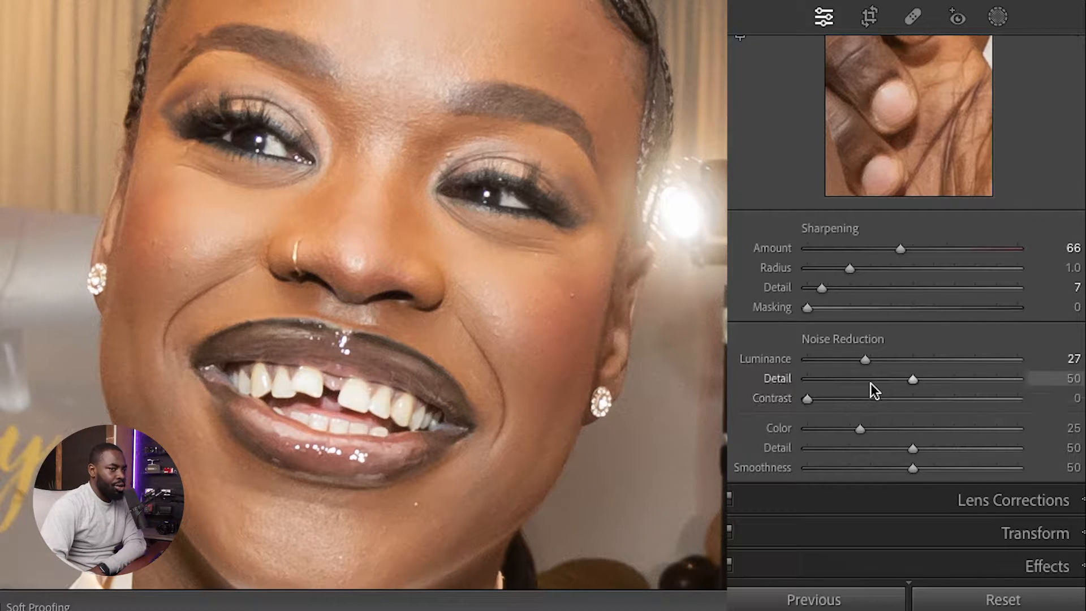
# Set noise reduction Luminance to 30 and Color to 54, checking the face and the background beside it.
pyautogui.moveTo(867, 364); pyautogui.dragTo(869, 363)
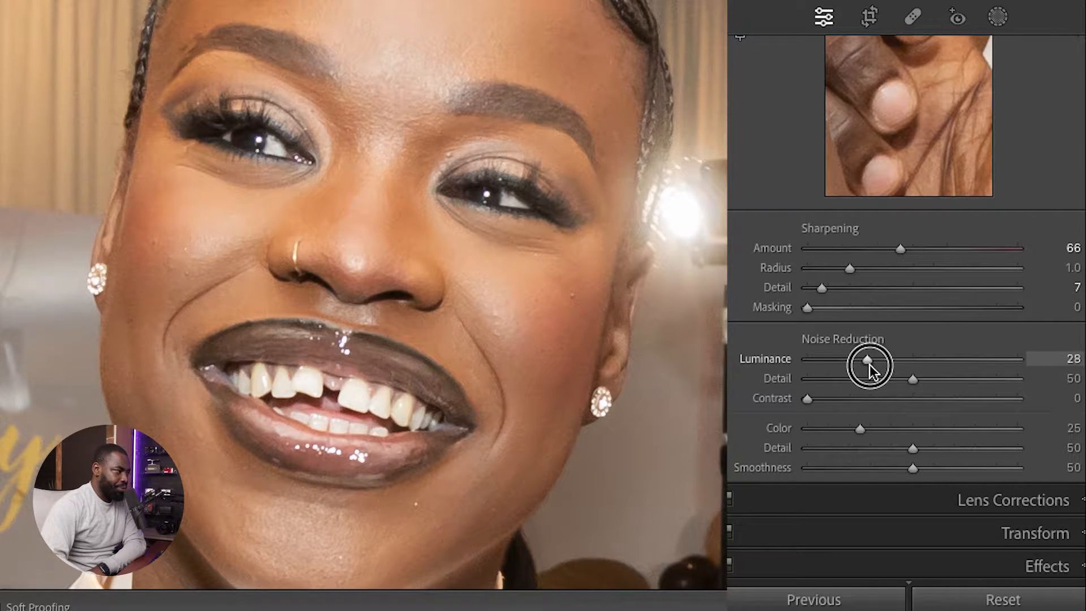
pyautogui.moveTo(604, 426)
pyautogui.mouseDown()
pyautogui.moveTo(606, 408)
pyautogui.moveTo(601, 431)
pyautogui.mouseUp()
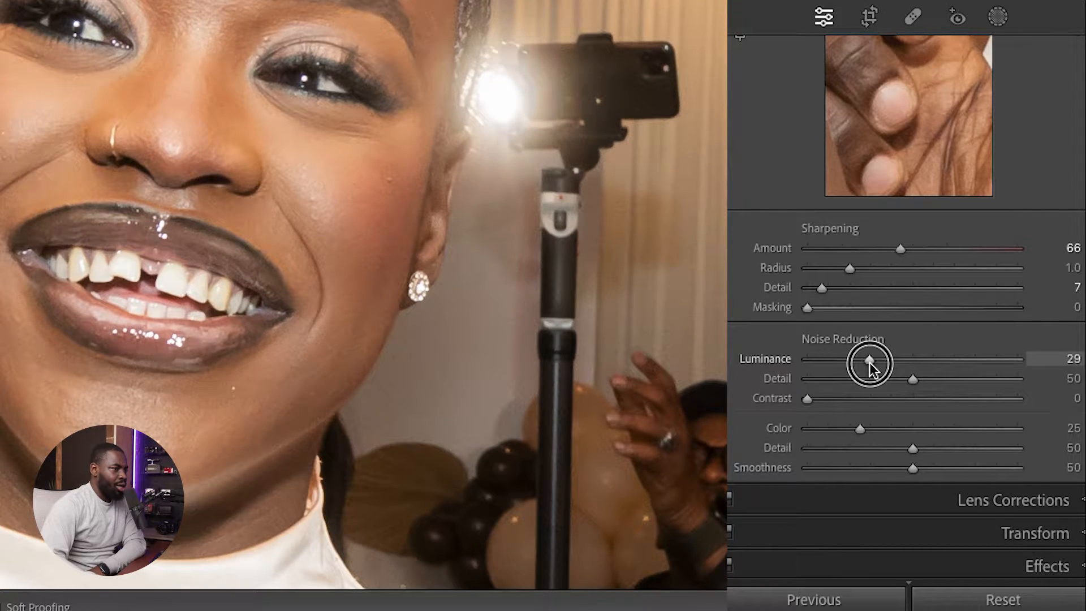
pyautogui.moveTo(870, 362); pyautogui.dragTo(871, 361)
pyautogui.moveTo(531, 379); pyautogui.dragTo(603, 356)
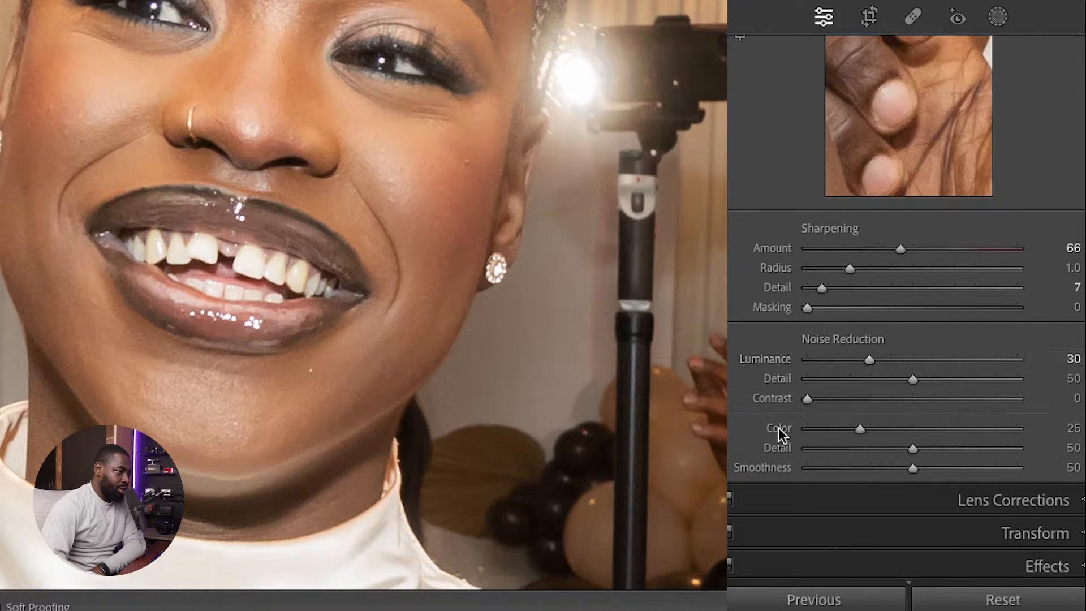
pyautogui.click(920, 428)
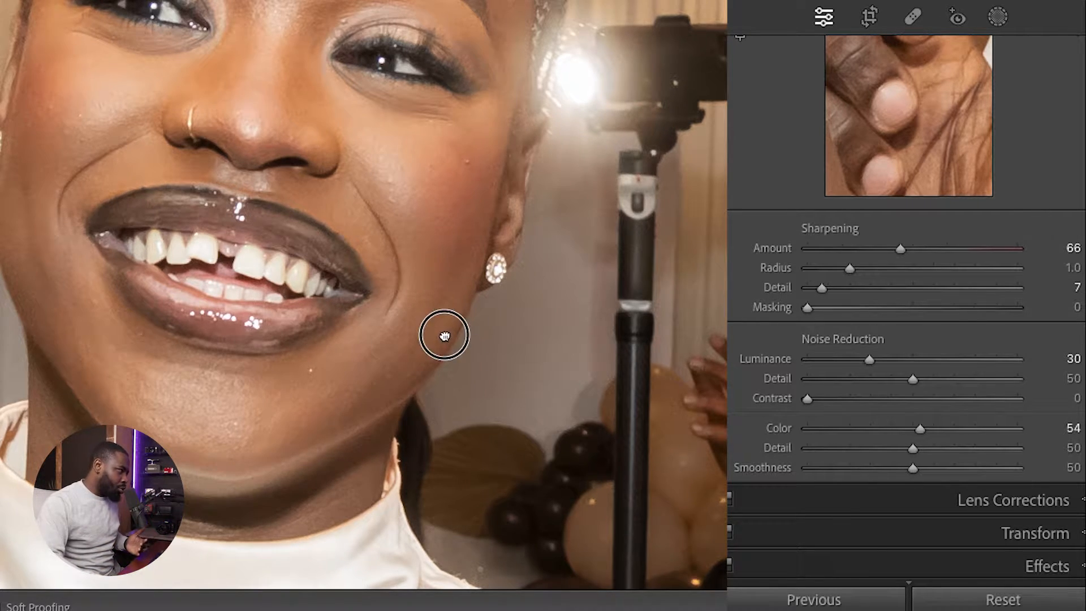
pyautogui.hotkey('ctrl', '-')
pyautogui.hotkey('ctrl', '-')
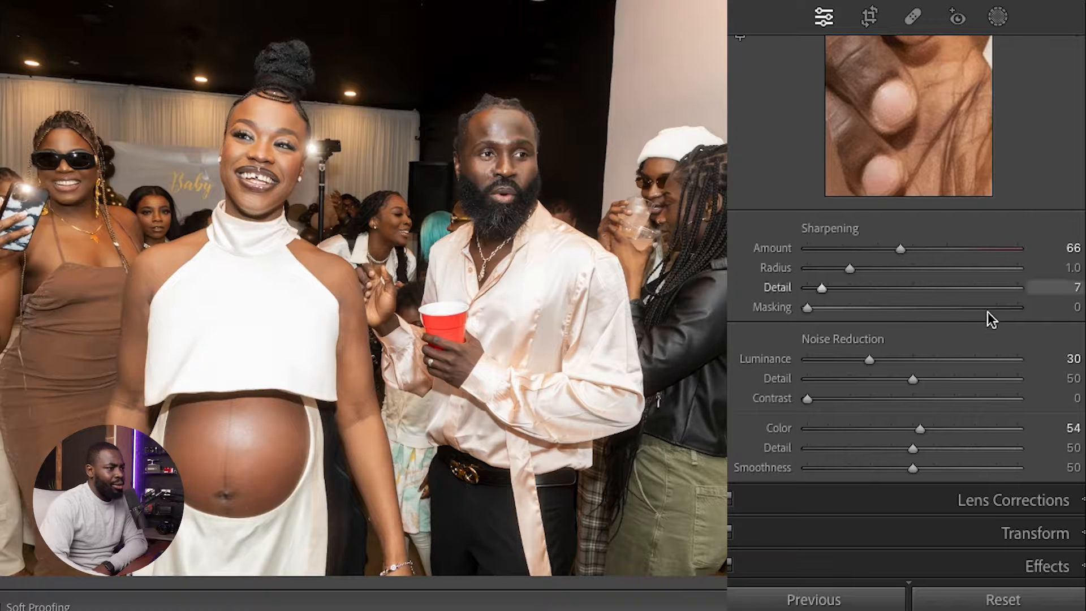
# Straighten the photo's perspective with the Auto Upright correction, comparing it with the uncorrected version.
pyautogui.scroll(-2, 984, 328)
pyautogui.click(968, 475)
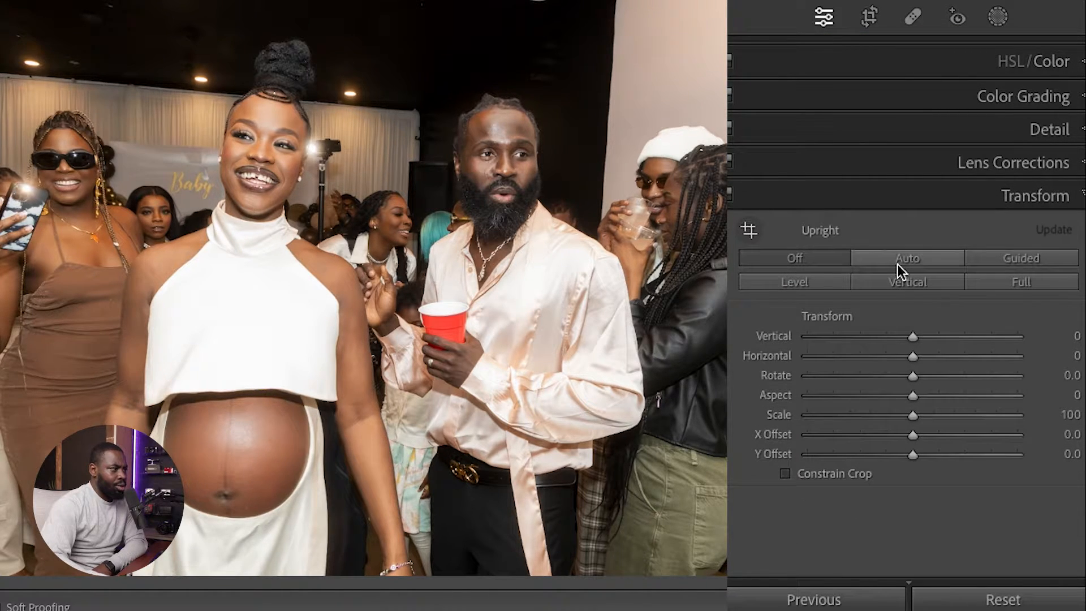
pyautogui.click(898, 263)
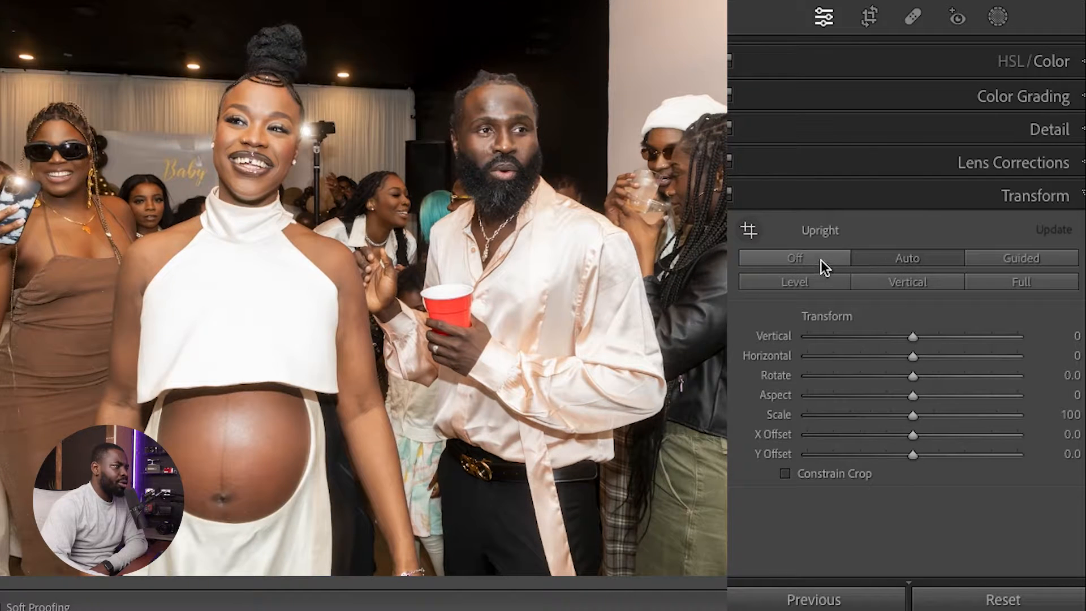
pyautogui.click(820, 260)
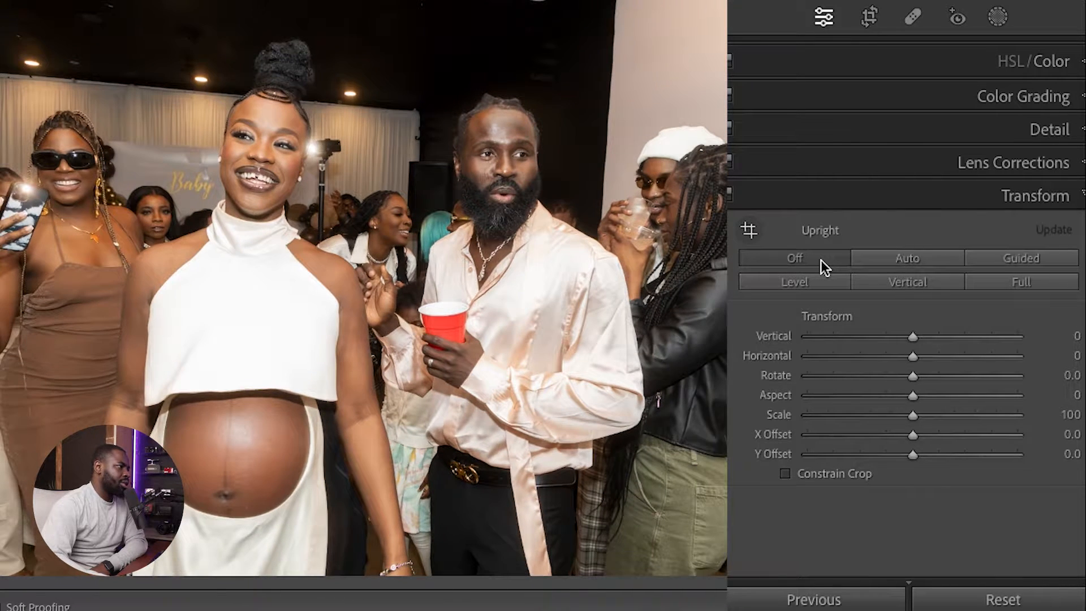
pyautogui.click(952, 262)
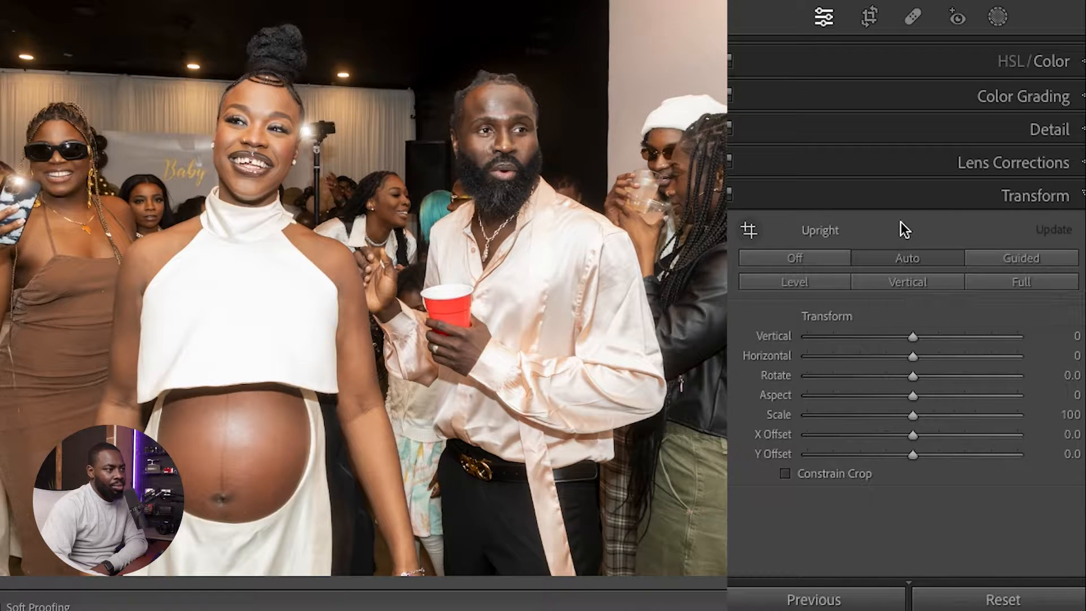
pyautogui.scroll(1, 910, 203)
pyautogui.click(912, 202)
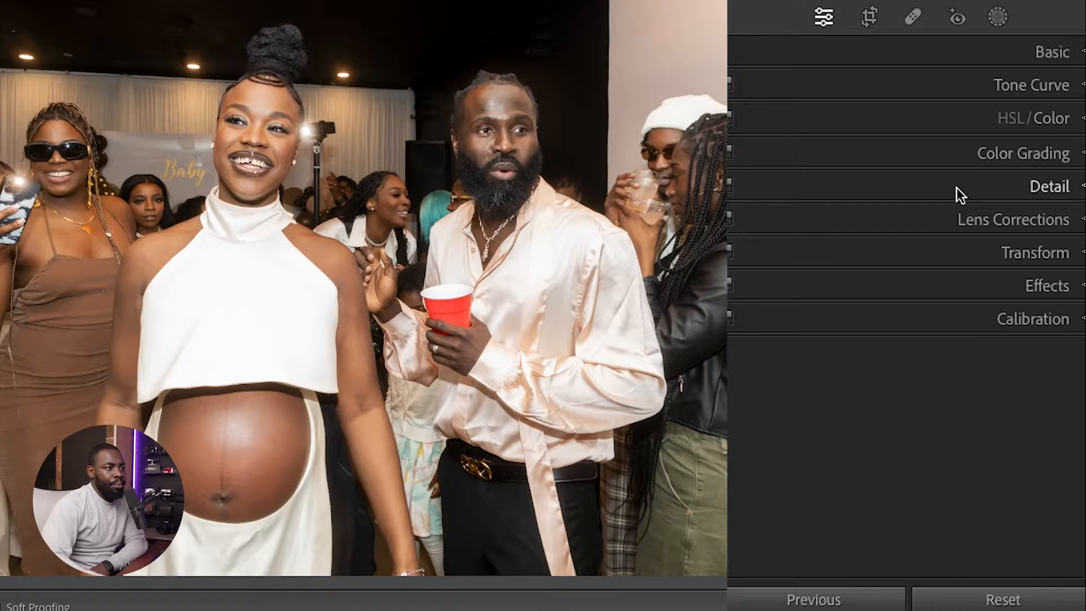
# Zoom in on the edge of the man's shirt sleeve and enable Remove Chromatic Aberration.
pyautogui.click(959, 219)
pyautogui.click(874, 249)
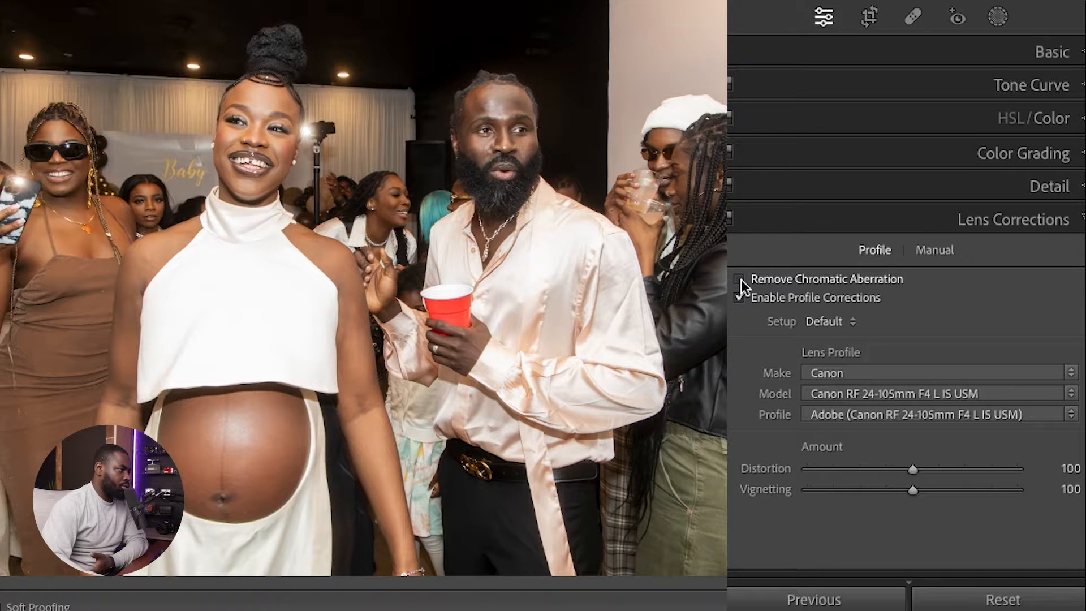
pyautogui.moveTo(659, 266); pyautogui.dragTo(371, 194)
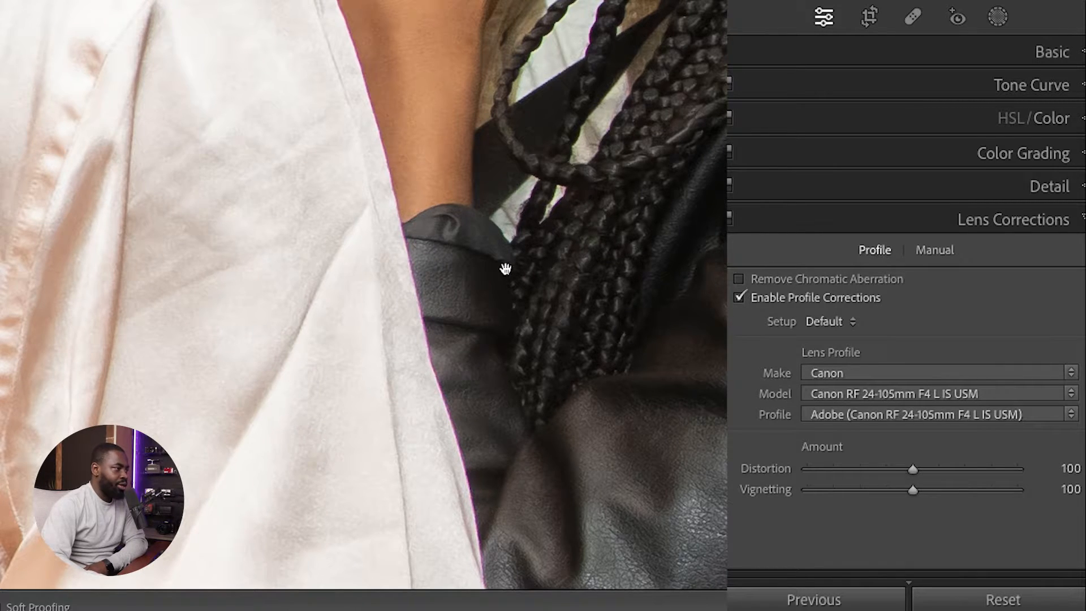
pyautogui.click(739, 279)
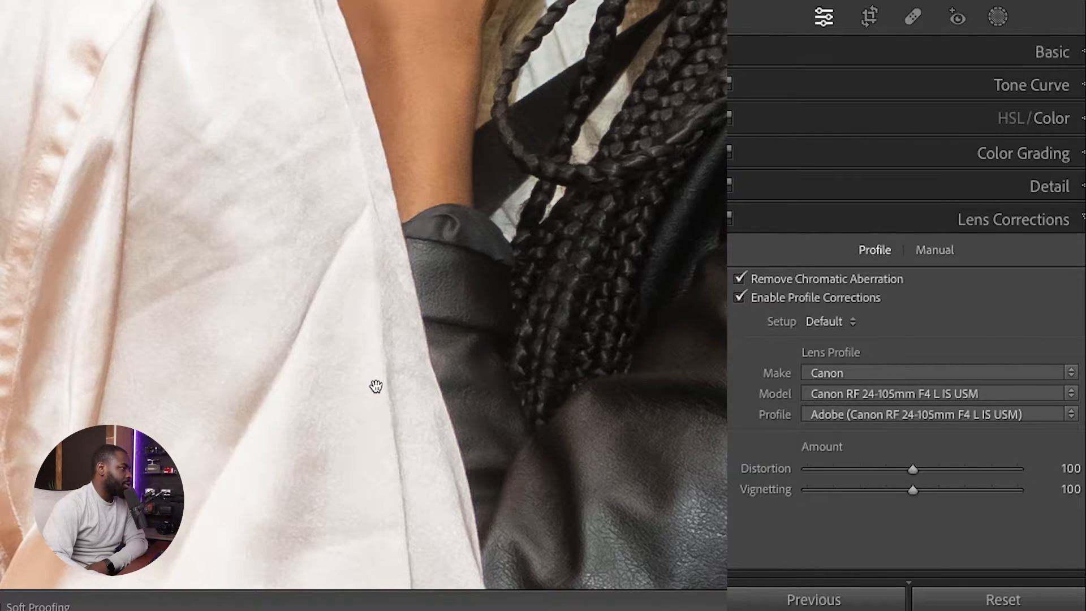
pyautogui.click(599, 346)
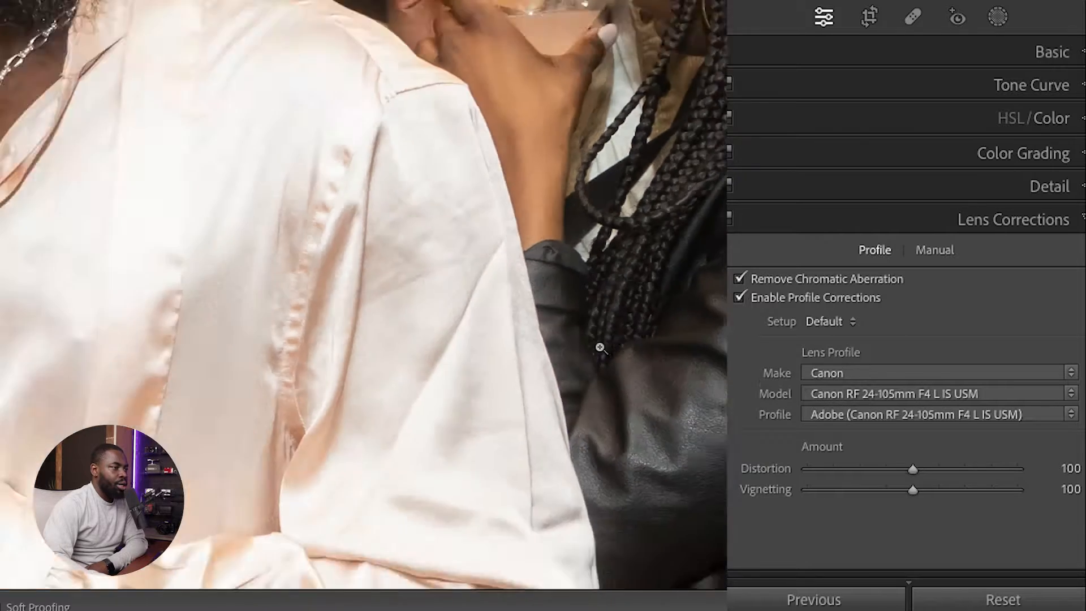
# Compare the photo with profile corrections off and on, leave them enabled, and set the lens profile's Vignetting to 72.
pyautogui.click(740, 298)
pyautogui.click(740, 299)
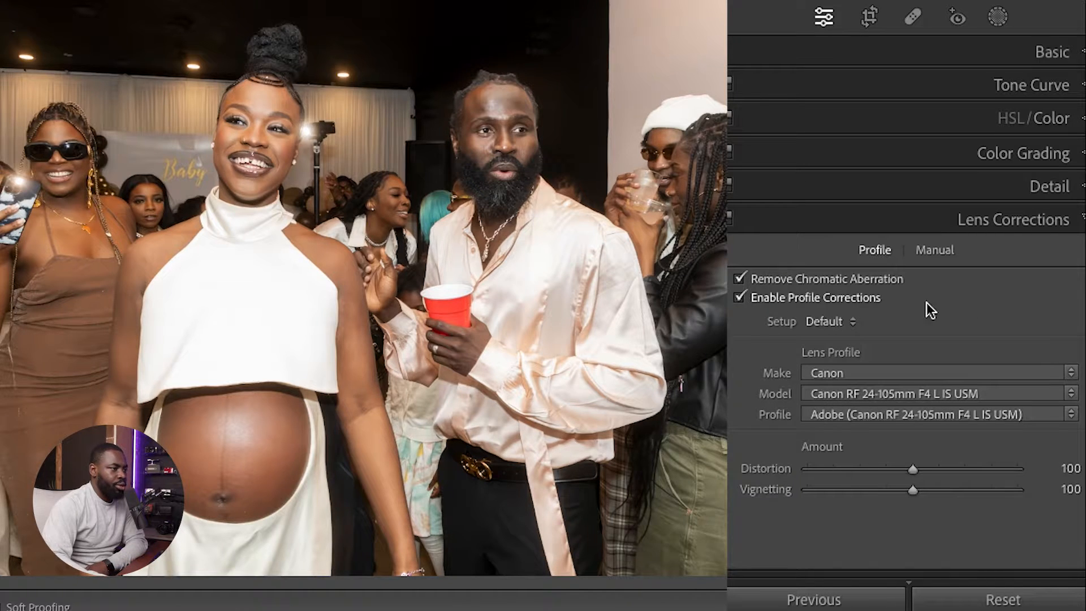
pyautogui.click(892, 490)
pyautogui.moveTo(893, 492); pyautogui.dragTo(880, 490)
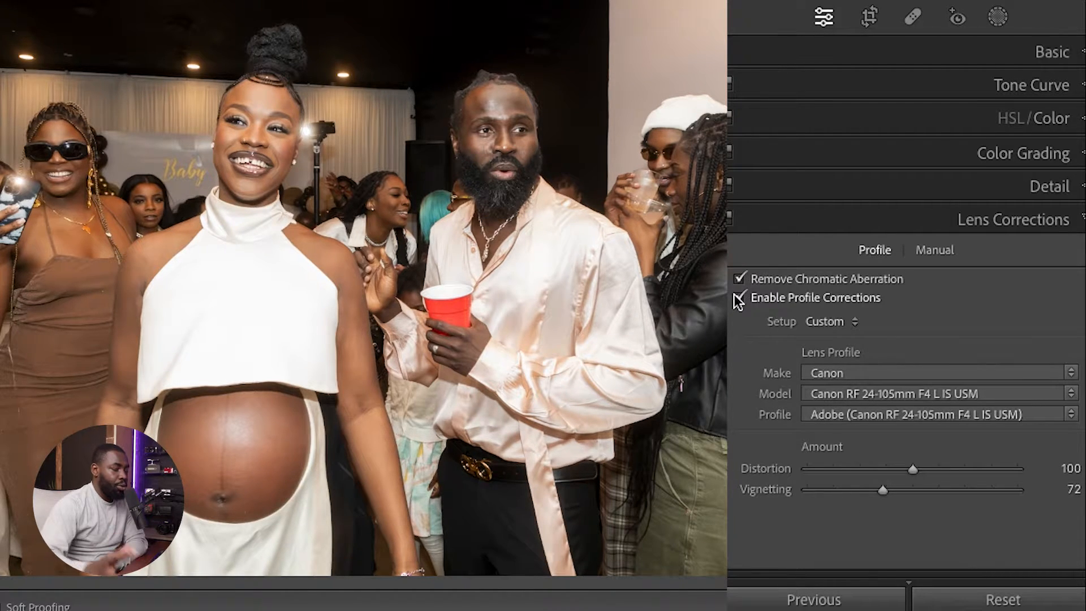
pyautogui.click(965, 218)
# Try a strong dark post-crop vignette, then set its Amount to -11.
pyautogui.click(968, 280)
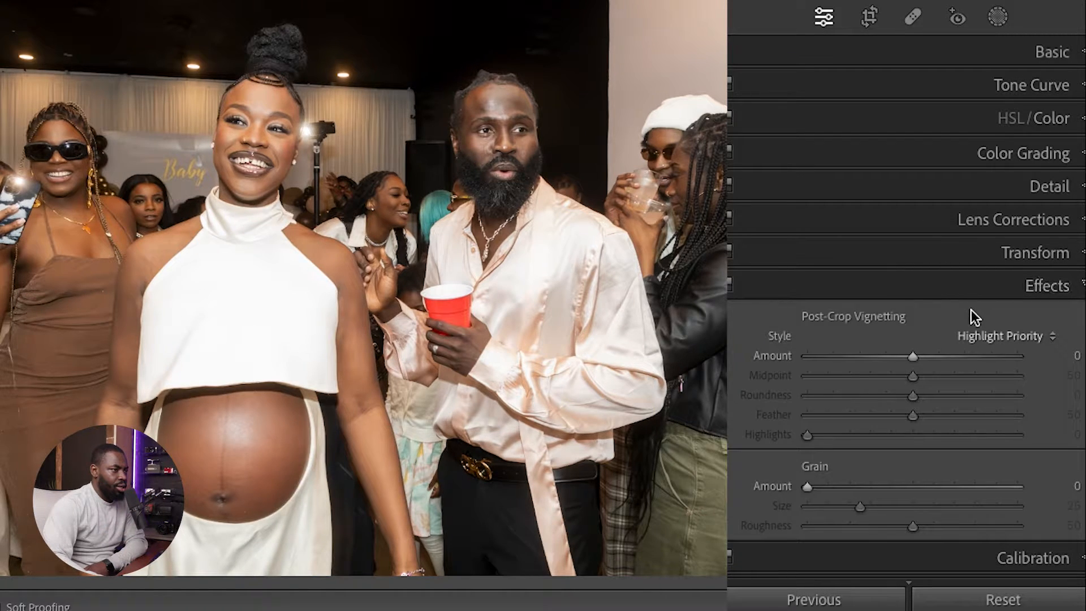
pyautogui.moveTo(911, 356); pyautogui.dragTo(826, 360)
pyautogui.click(900, 356)
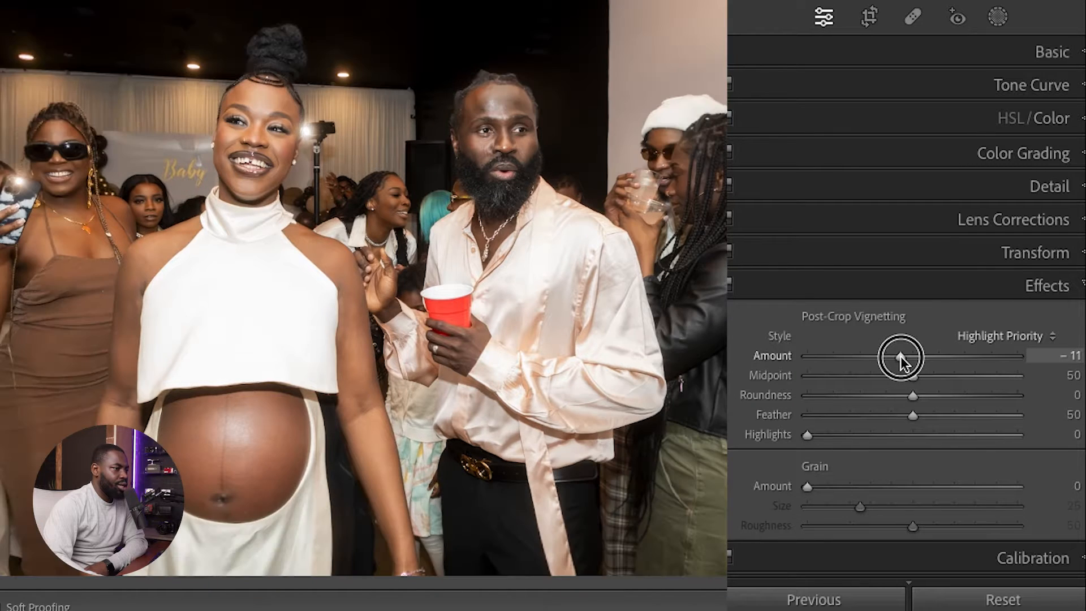
pyautogui.click(899, 291)
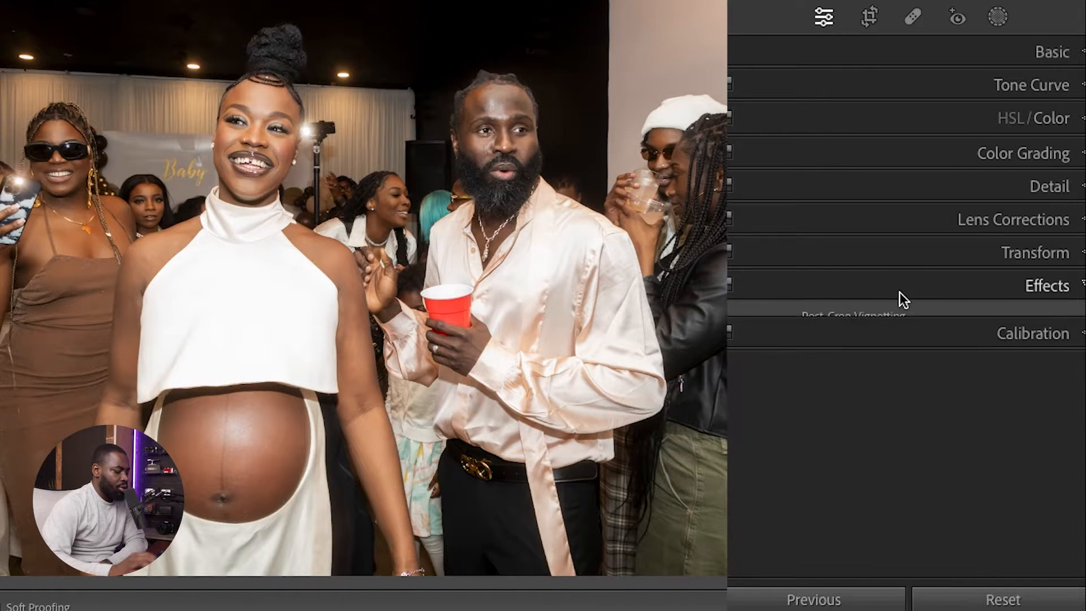
# Compare the whole photo before and after all the edits several times.
pyautogui.press('\\')
pyautogui.press('\\')
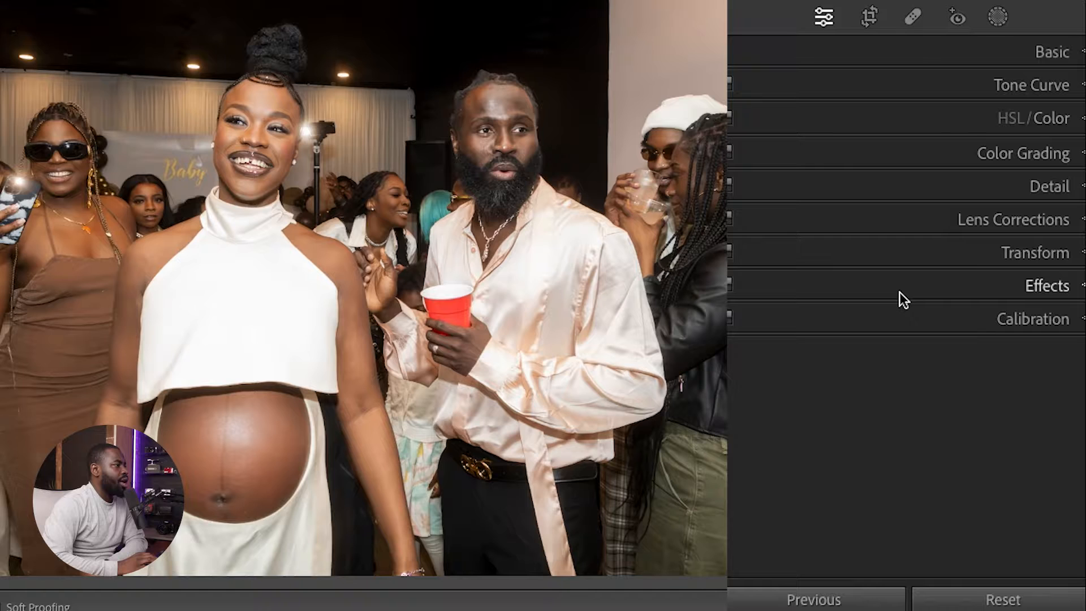
pyautogui.press('\\')
pyautogui.press('\\')
pyautogui.press('\\')
pyautogui.press('\\')
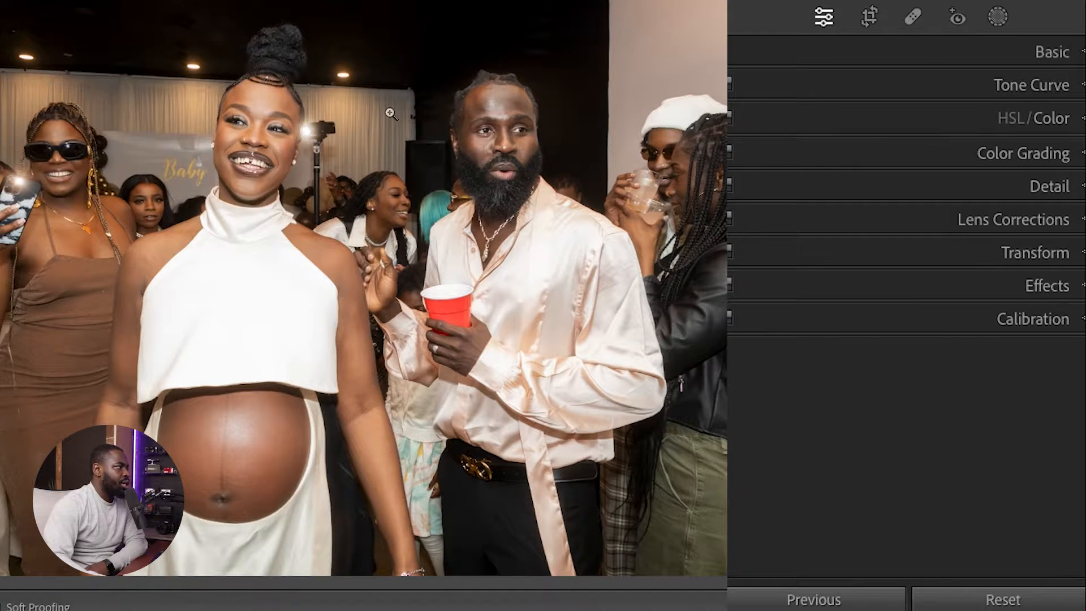
# Zoom in on the woman's face, set the Orange Hue to -4 in HSL/Color, and zoom back out to check it.
pyautogui.press('\\')
pyautogui.click(271, 107)
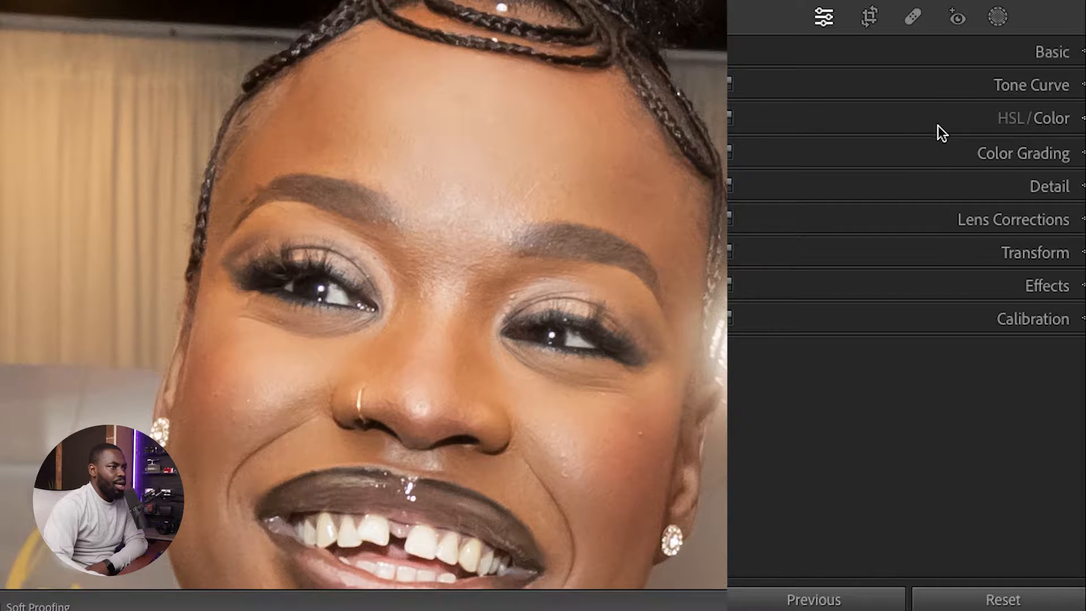
pyautogui.click(939, 121)
pyautogui.click(838, 152)
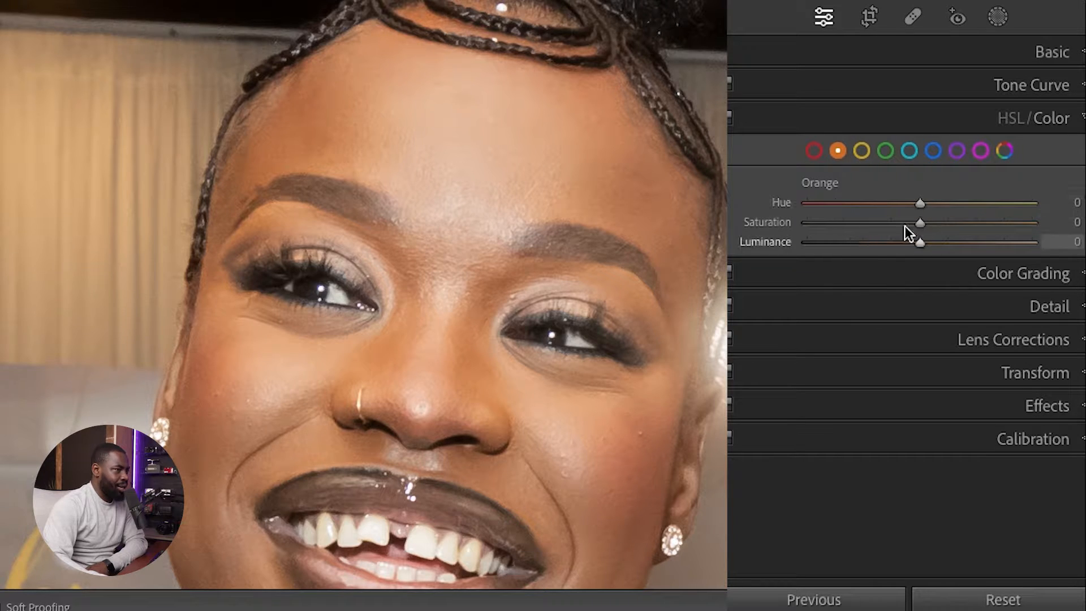
pyautogui.moveTo(662, 321); pyautogui.dragTo(659, 291)
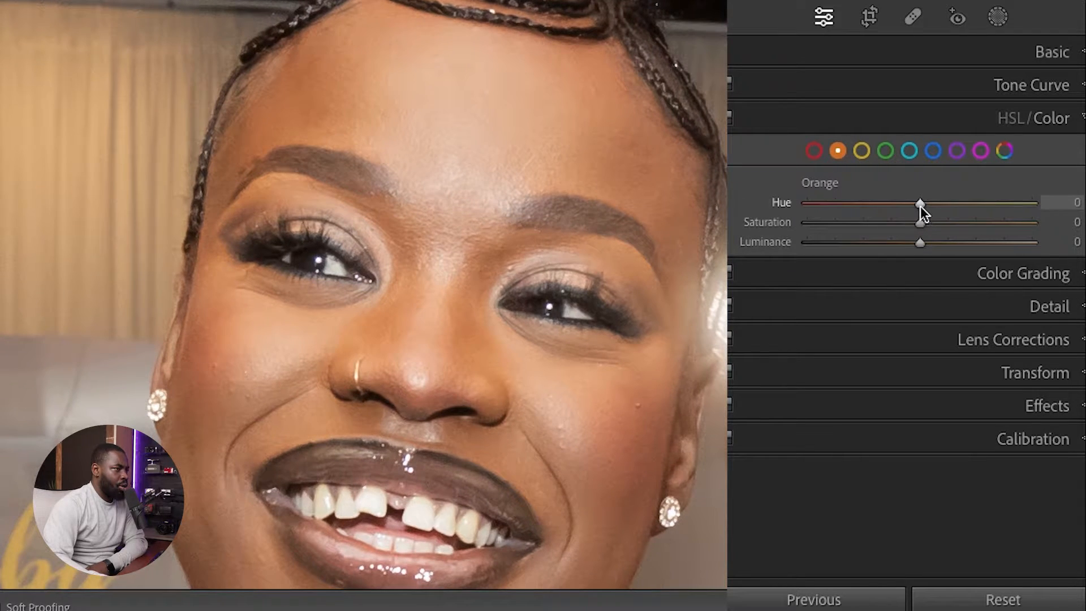
pyautogui.moveTo(920, 207); pyautogui.dragTo(916, 210)
pyautogui.click(602, 394)
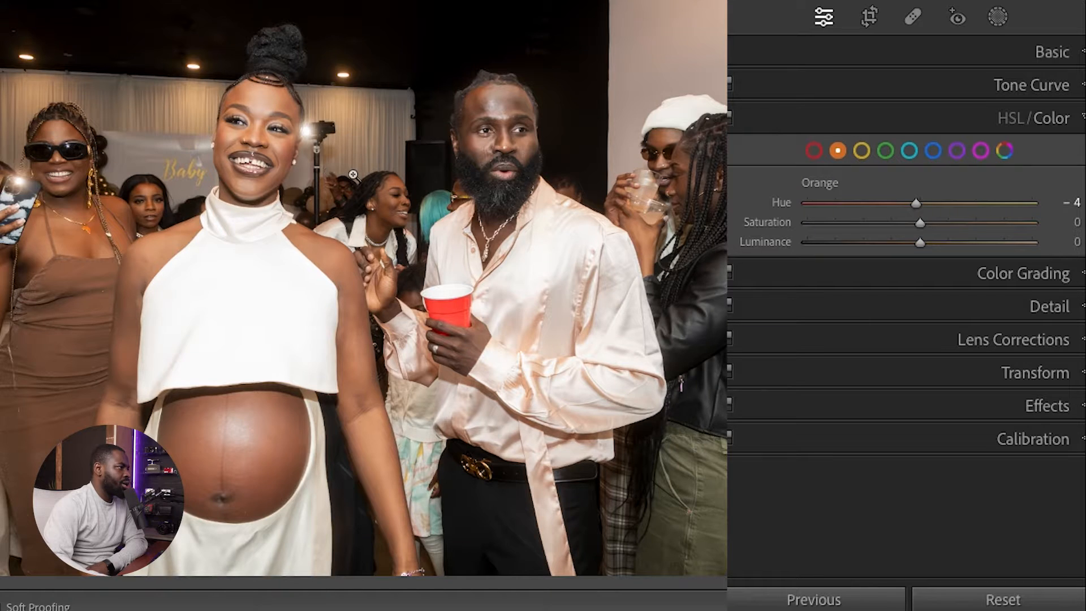
pyautogui.moveTo(505, 113); pyautogui.dragTo(589, 208)
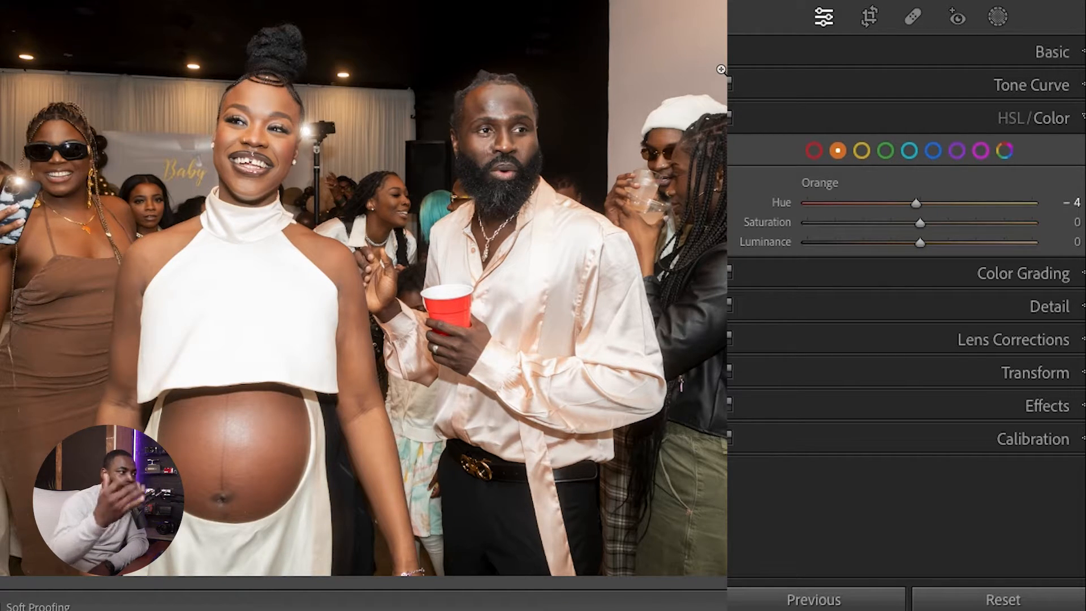
pyautogui.click(976, 125)
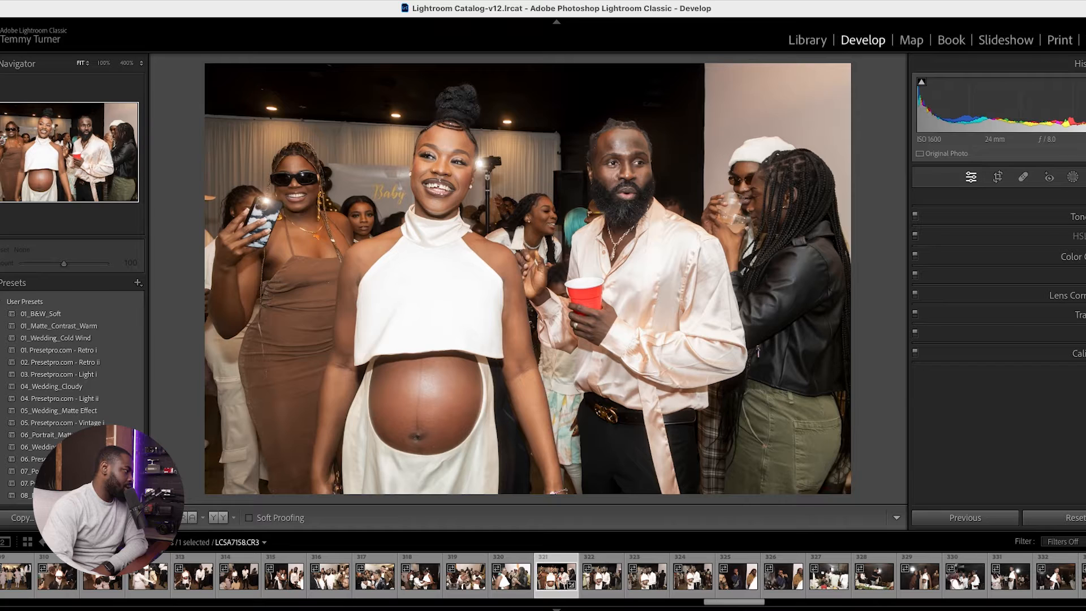
# Copy LCSA7158's develop settings without Masking, Healing and Crop, and add the next four photos to the selection.
pyautogui.click(8, 522)
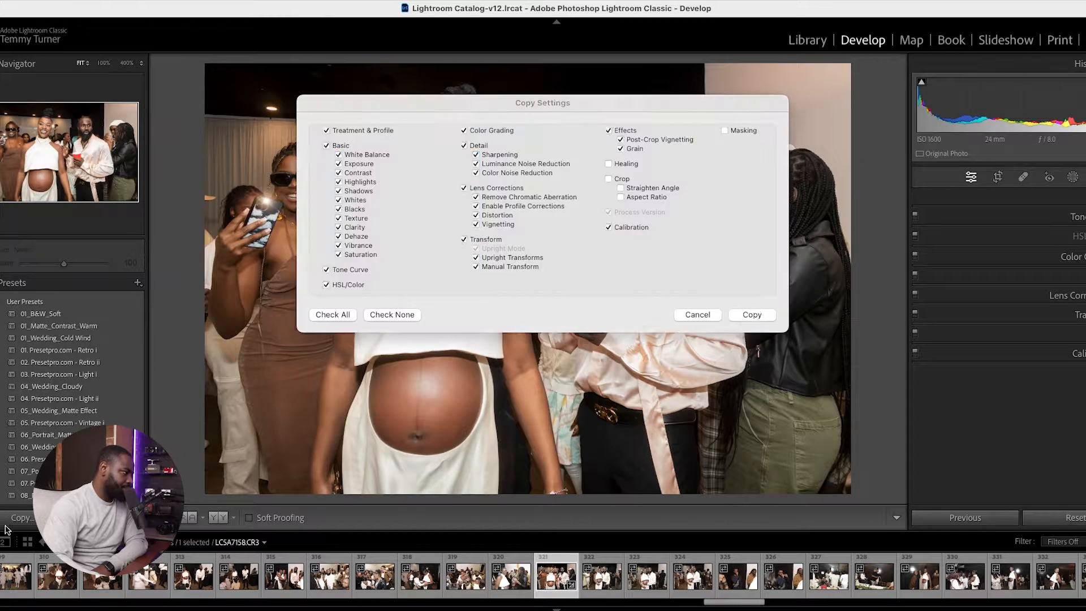
pyautogui.click(736, 320)
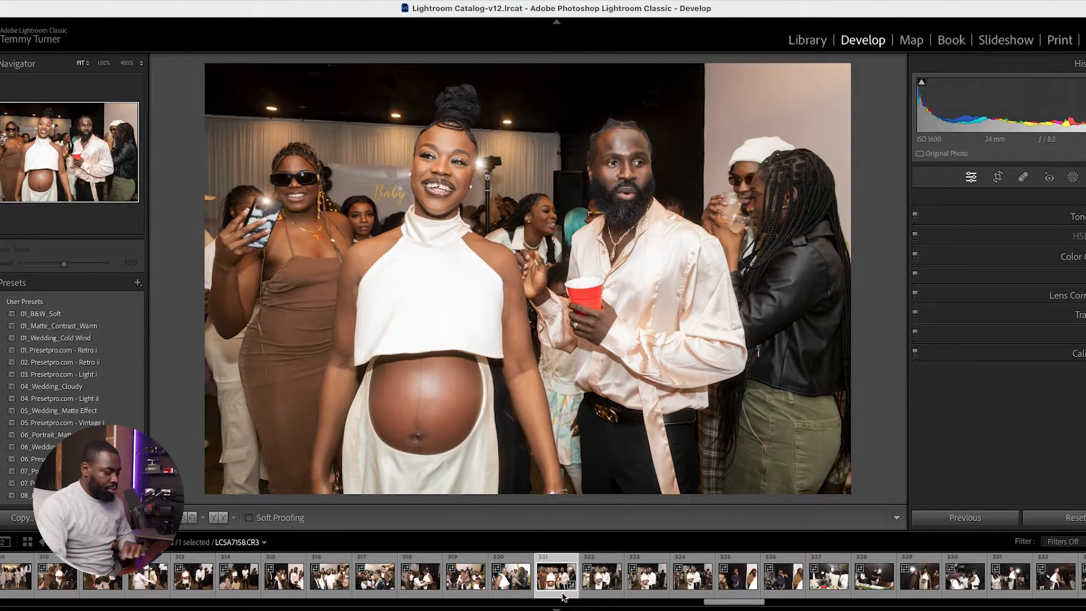
pyautogui.hotkey('shift', 'Right')
pyautogui.hotkey('shift', 'Right')
pyautogui.hotkey('shift', 'Right')
pyautogui.hotkey('shift', 'Right')
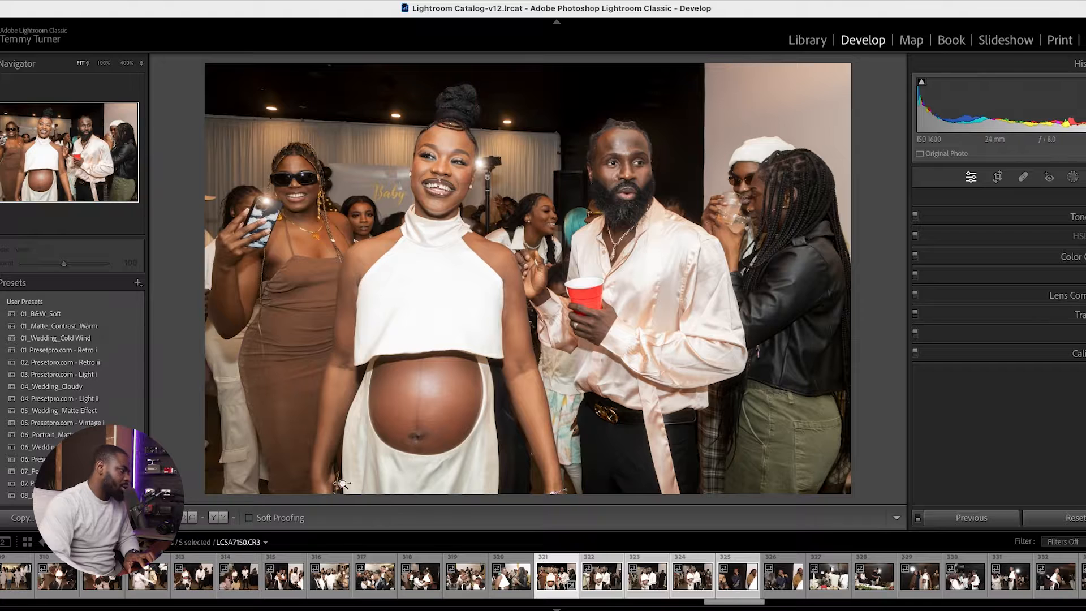
# Switch to the Library grid and extend the selection by several rows, ending at photo LCSA7231.
pyautogui.press('g')
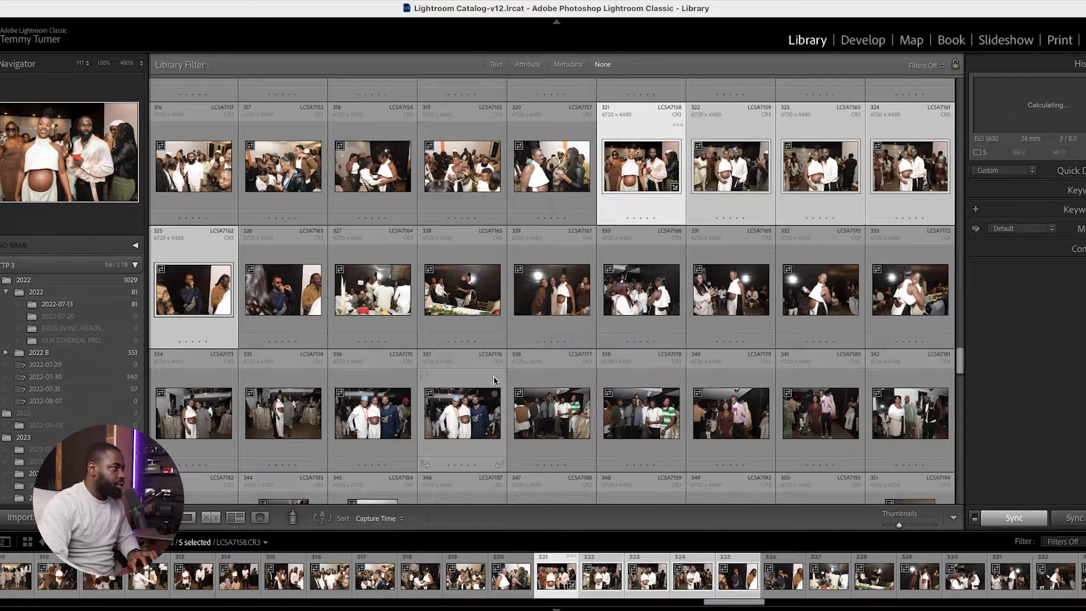
pyautogui.hotkey('shift', 'Down')
pyautogui.hotkey('shift', 'Down')
pyautogui.hotkey('shift', 'Down')
pyautogui.hotkey('shift', 'Down')
pyautogui.hotkey('shift', 'Down')
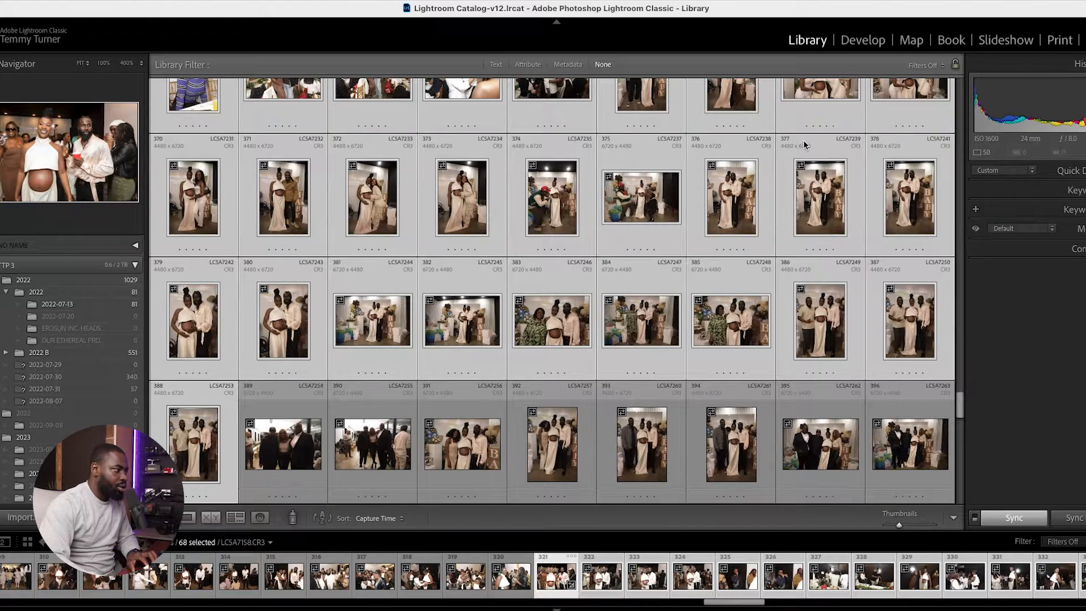
pyautogui.scroll(-1, 801, 170)
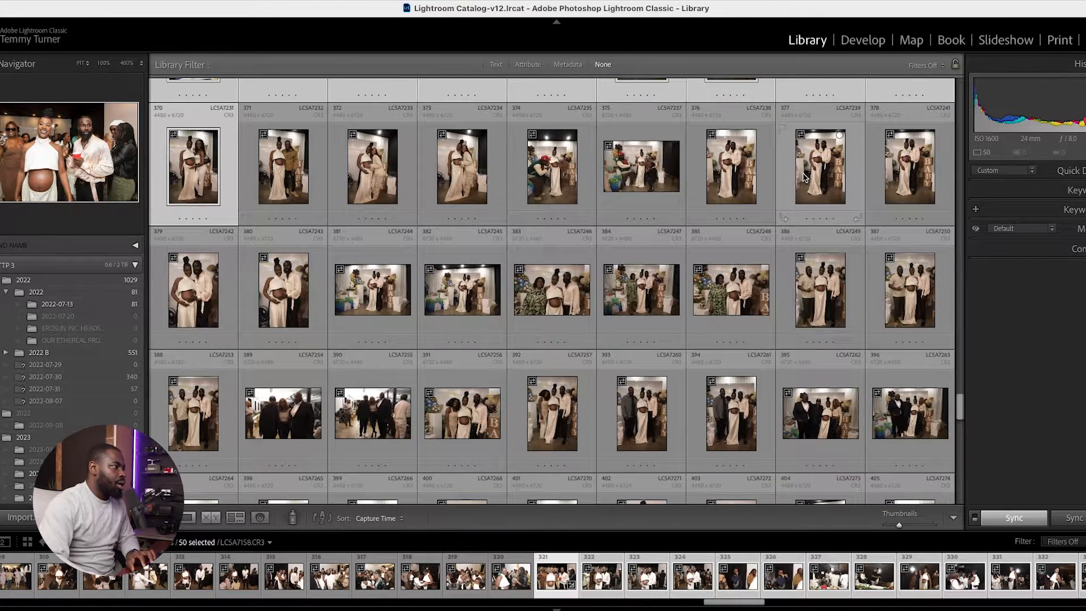
# Review the lighting across the selected photos and shorten the selection so it ends at LCSA7226.
pyautogui.scroll(2, 799, 190)
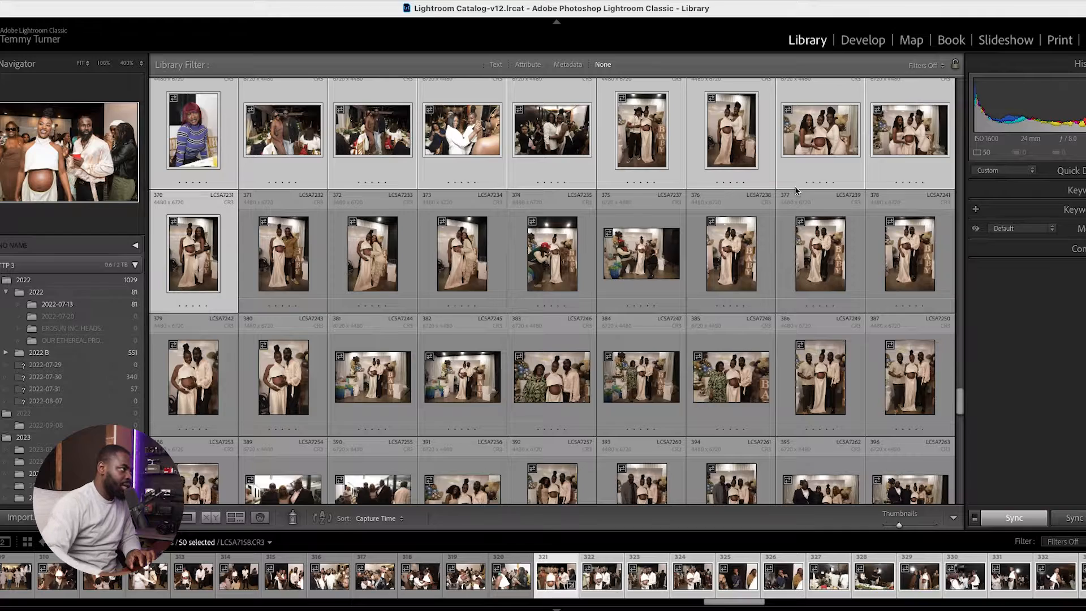
pyautogui.scroll(5, 795, 187)
pyautogui.scroll(1, 665, 186)
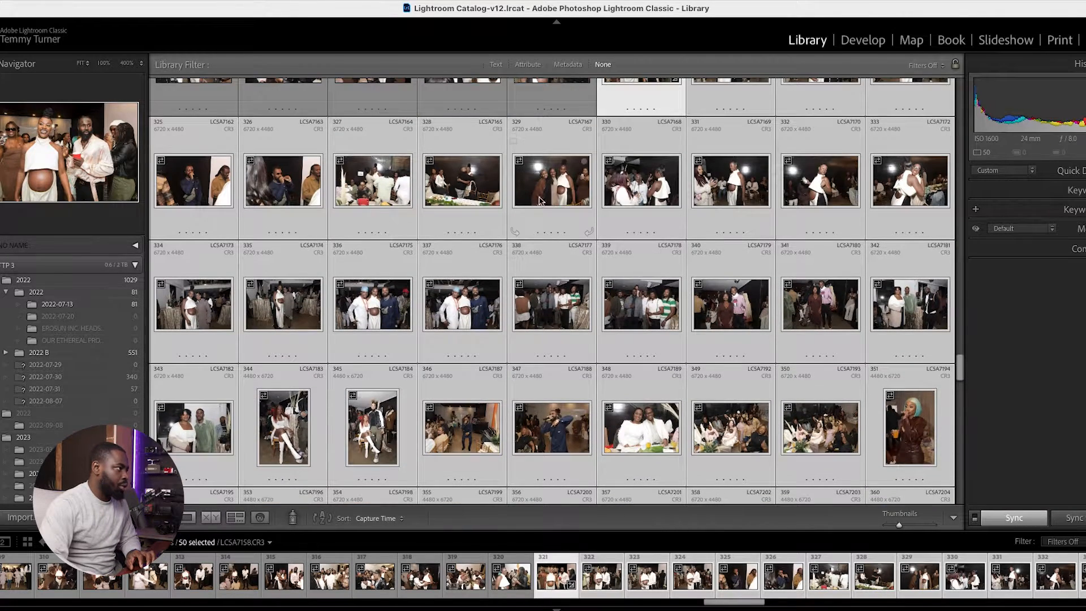
pyautogui.scroll(1, 667, 158)
pyautogui.scroll(-3, 727, 164)
pyautogui.scroll(-1, 742, 192)
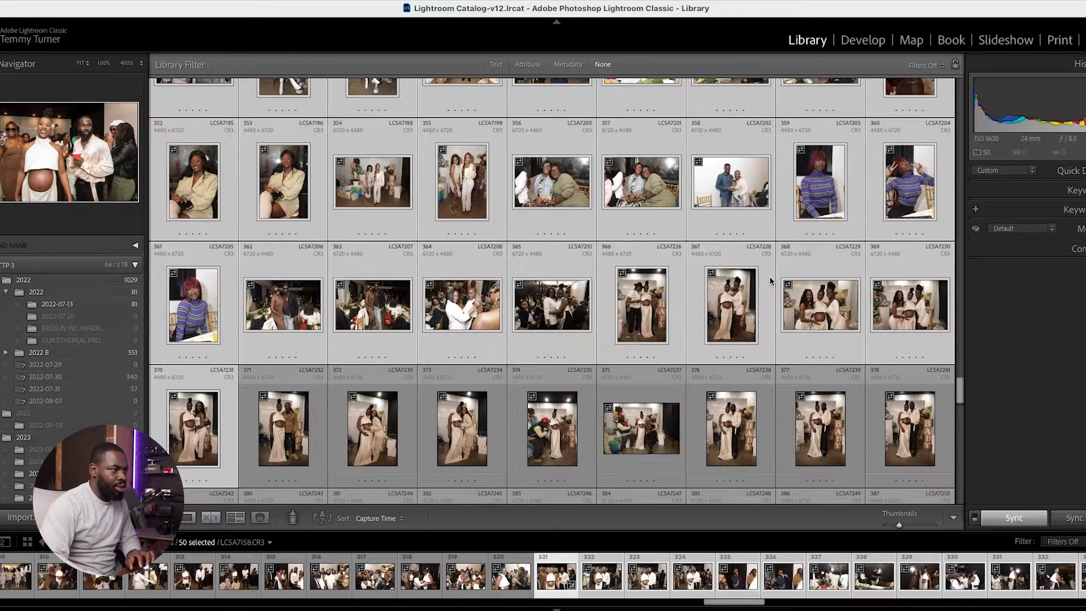
pyautogui.scroll(-1, 803, 345)
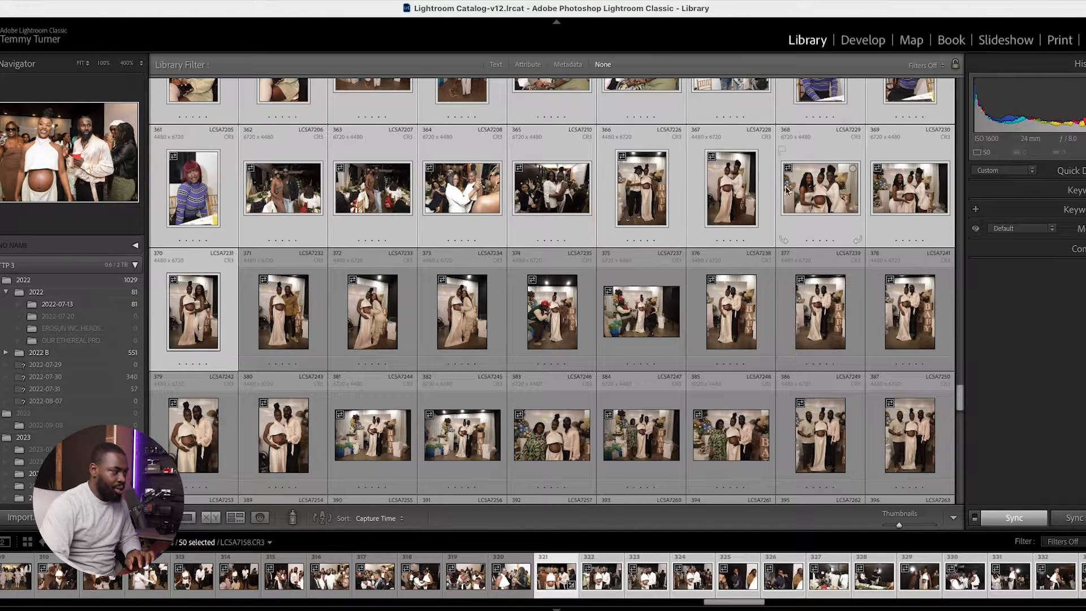
pyautogui.hotkey('shift', 'Left')
pyautogui.hotkey('shift', 'Left')
pyautogui.hotkey('shift', 'Left')
pyautogui.hotkey('shift', 'Left')
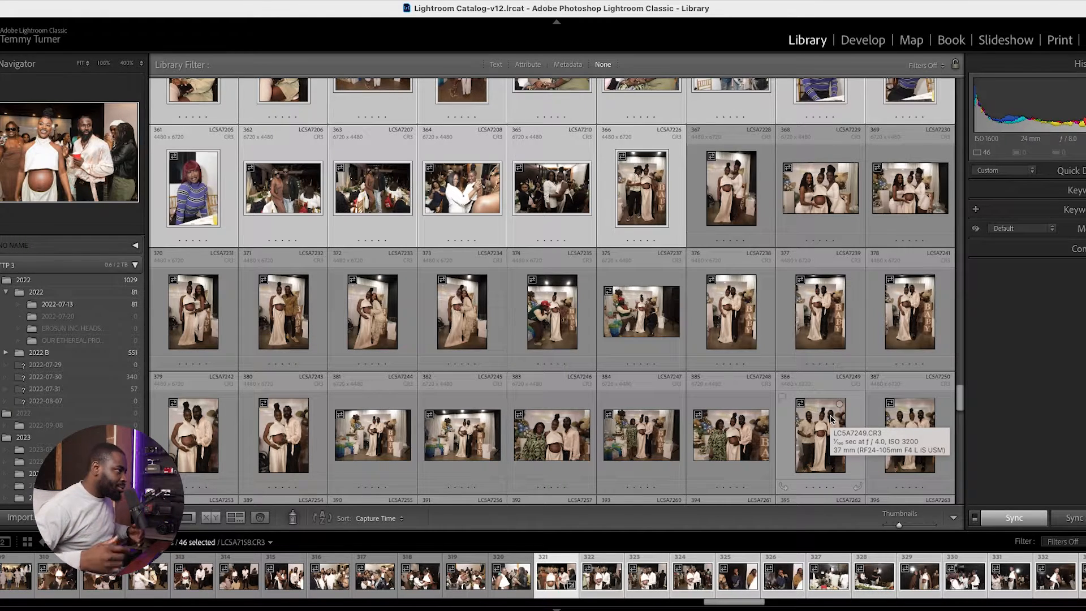
pyautogui.scroll(3, 628, 263)
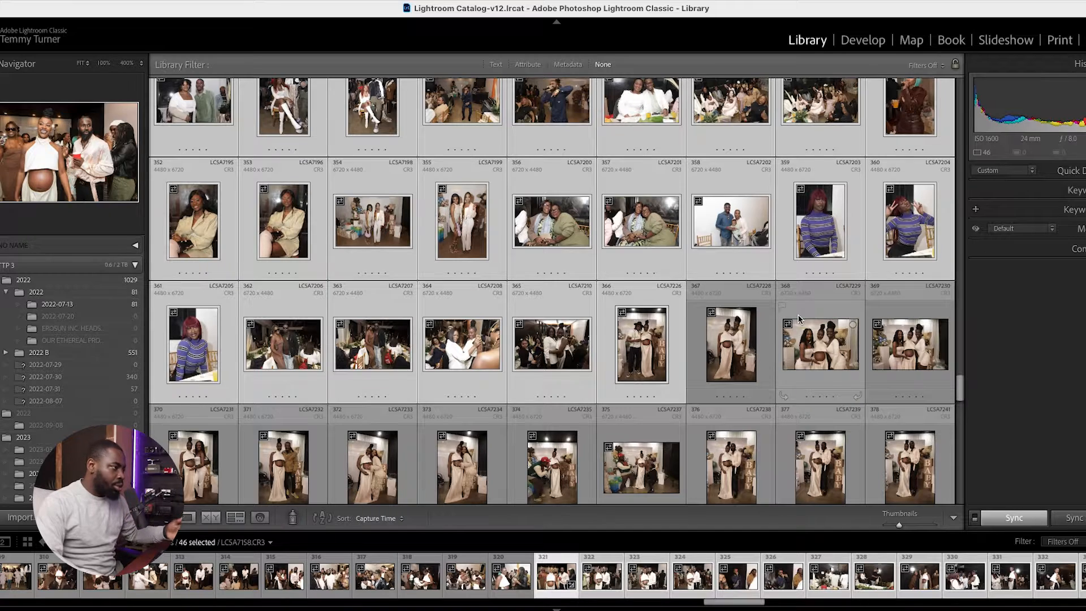
pyautogui.scroll(-1, 650, 283)
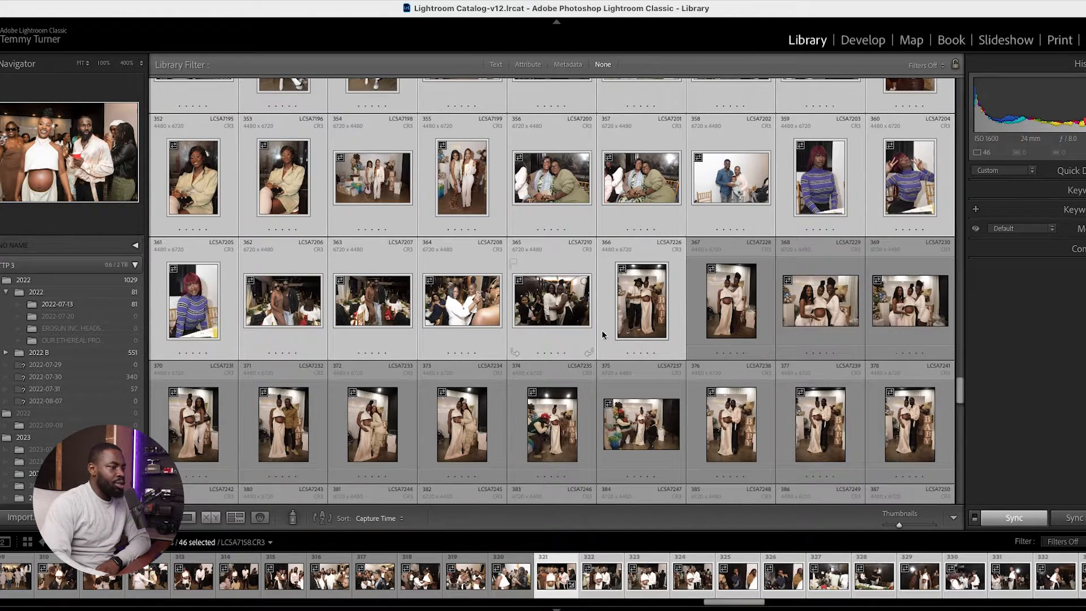
# Synchronize LCSA7158's develop settings across all selected photos and look over the updated thumbnails.
pyautogui.click(1062, 511)
pyautogui.click(765, 311)
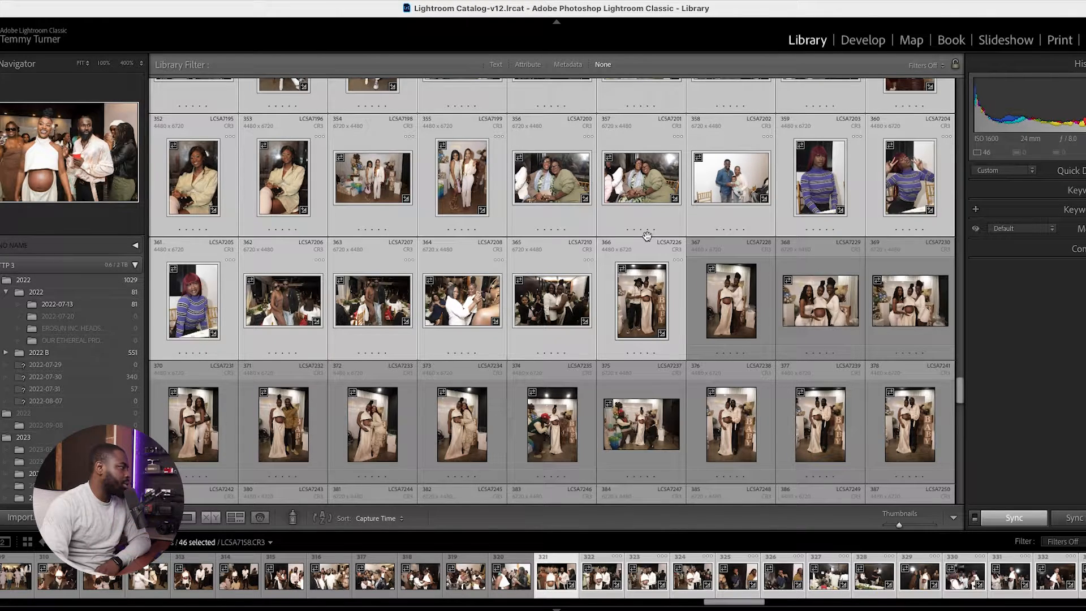
pyautogui.scroll(5, 603, 259)
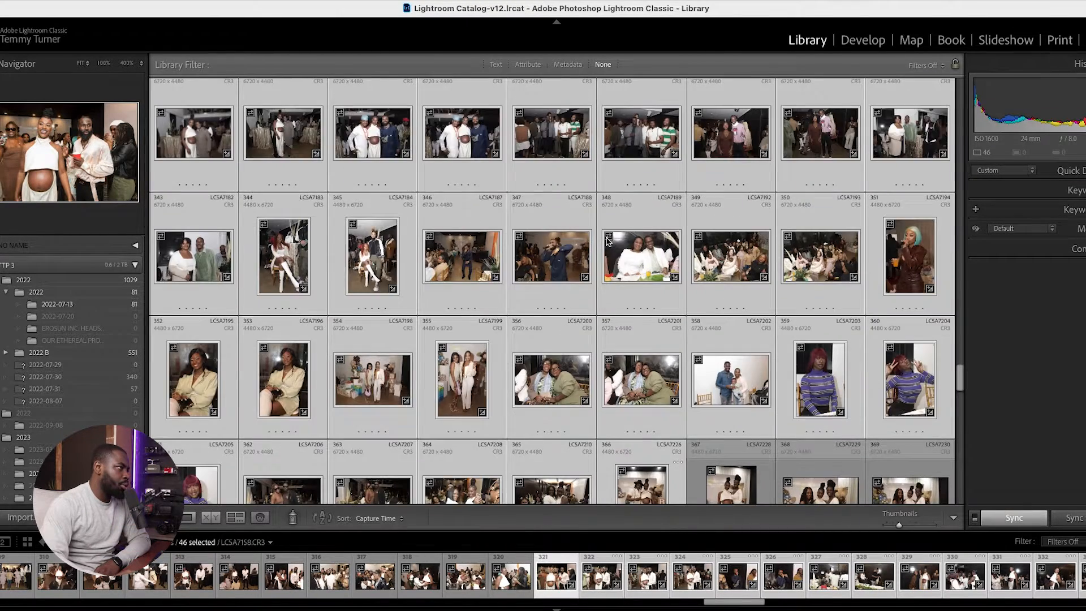
pyautogui.scroll(2, 606, 242)
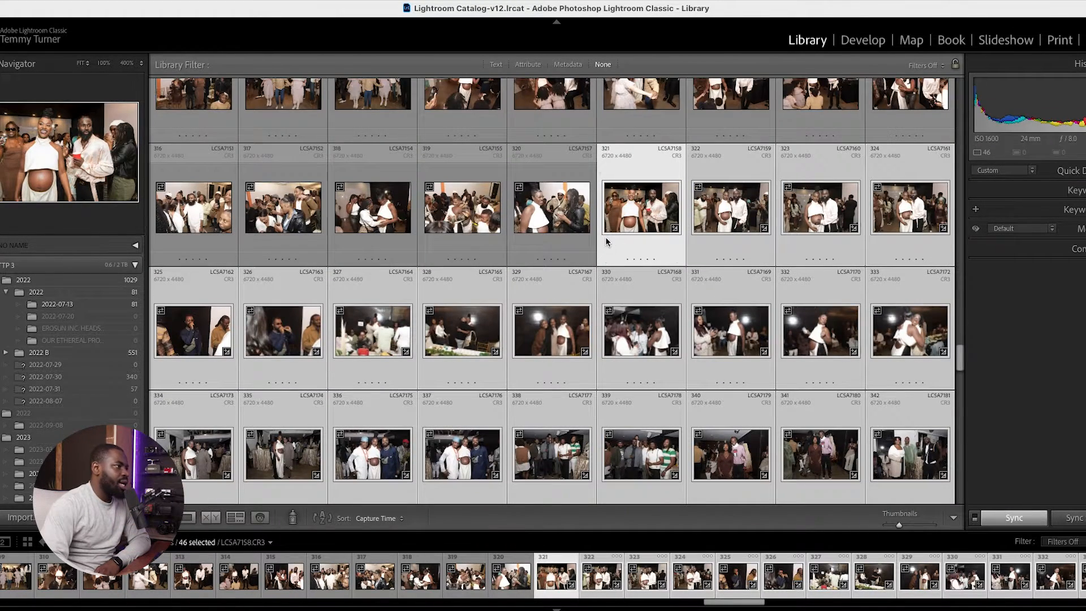
# Open LCSA7158 in Loupe view, advance one photo to LCSA7159 and delete it.
pyautogui.click(680, 238)
pyautogui.press('e')
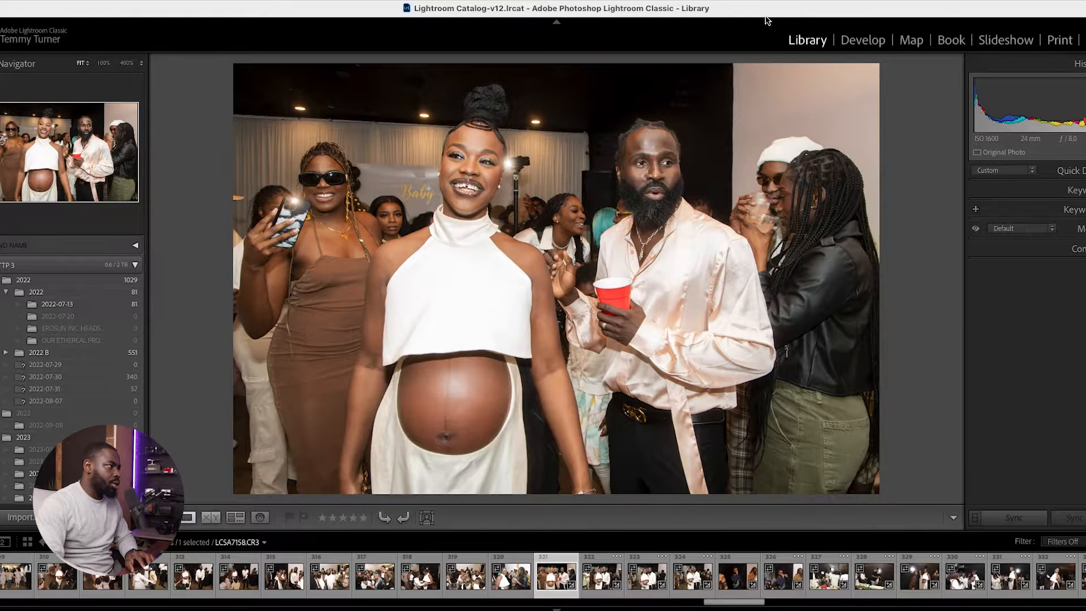
pyautogui.press('Right')
pyautogui.press('Delete')
pyautogui.press('Return')
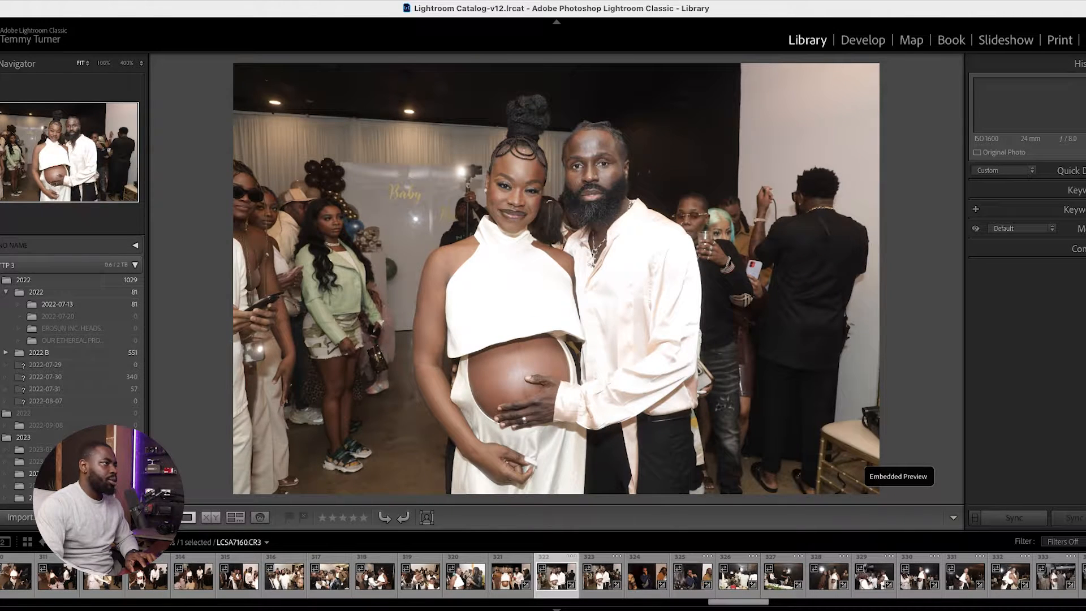
# Open LCSA7160 in Develop, compare it before and after the synced edits, and check its Transform settings.
pyautogui.click(860, 41)
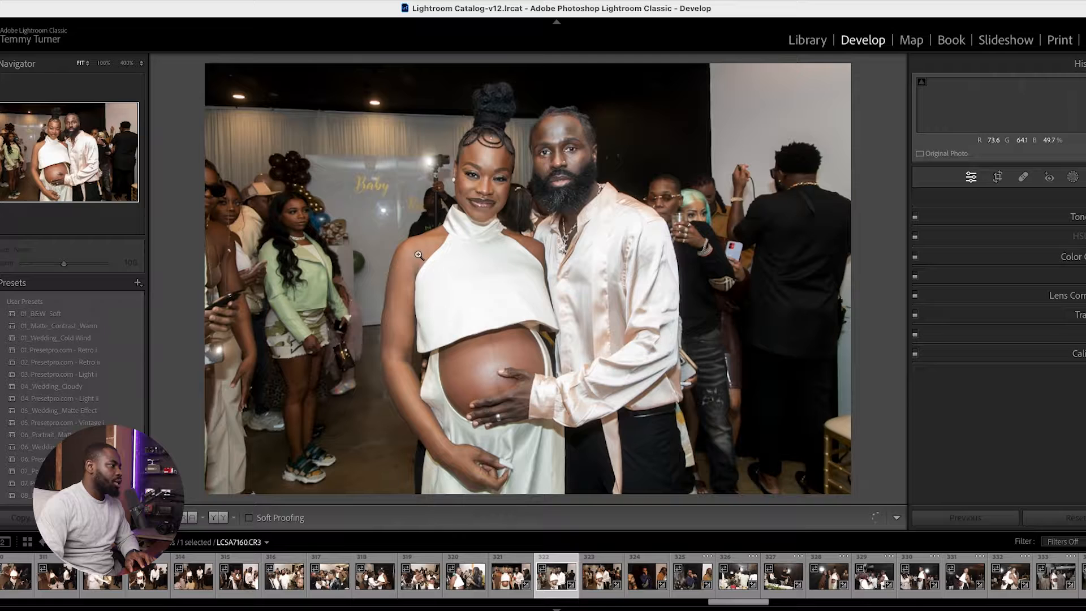
pyautogui.press('\\')
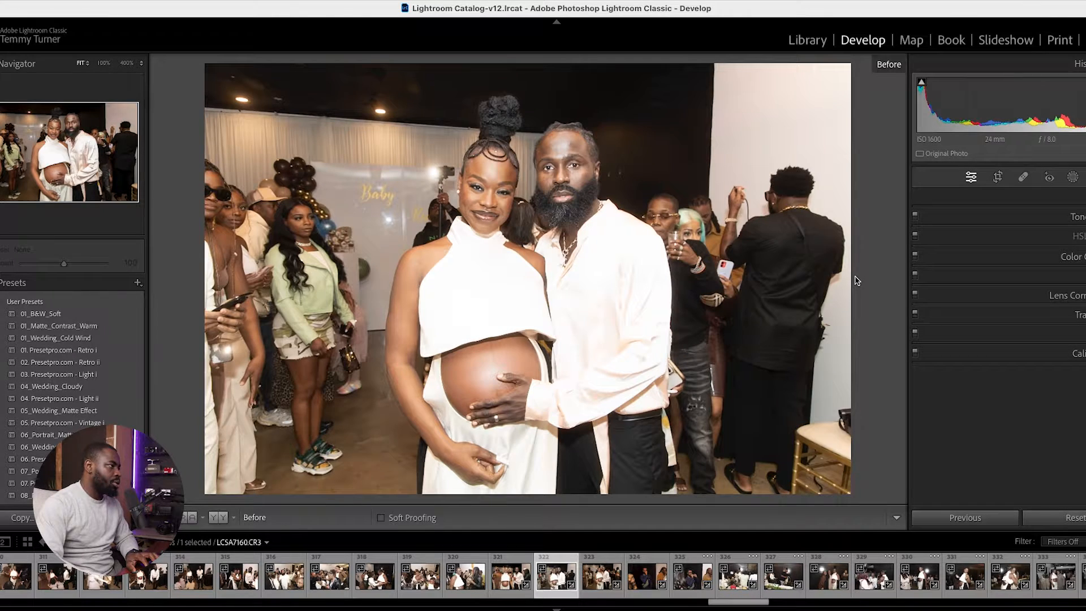
pyautogui.press('\\')
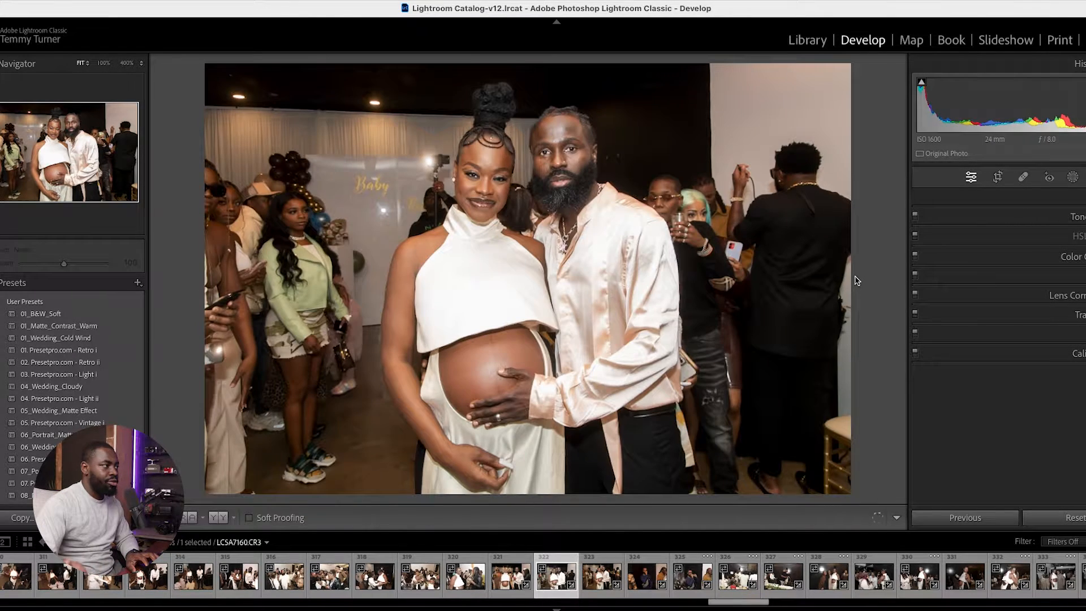
pyautogui.press('\\')
pyautogui.press('\\')
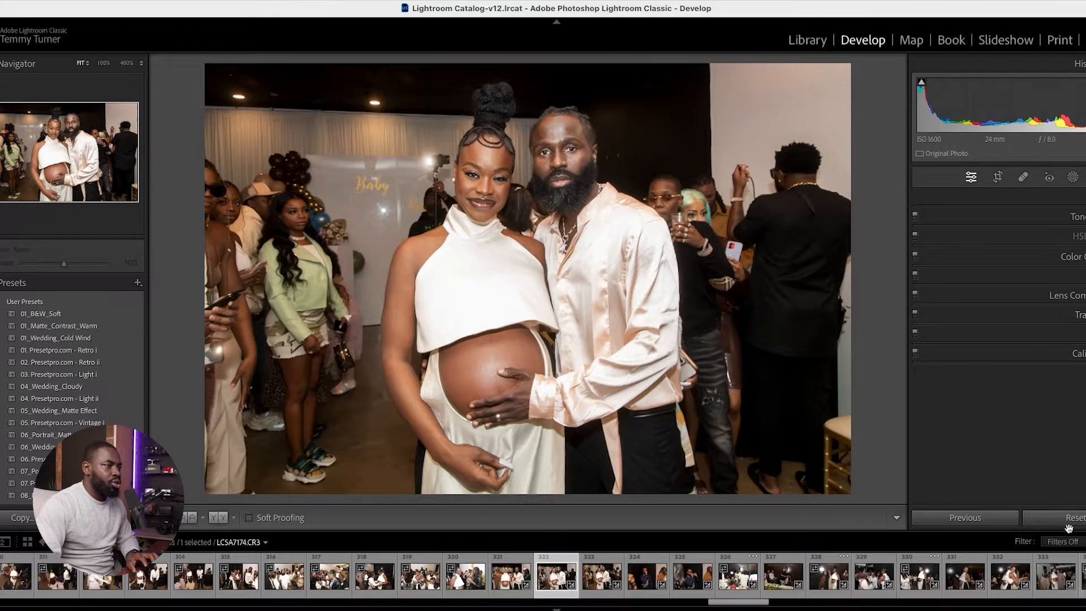
pyautogui.click(1008, 317)
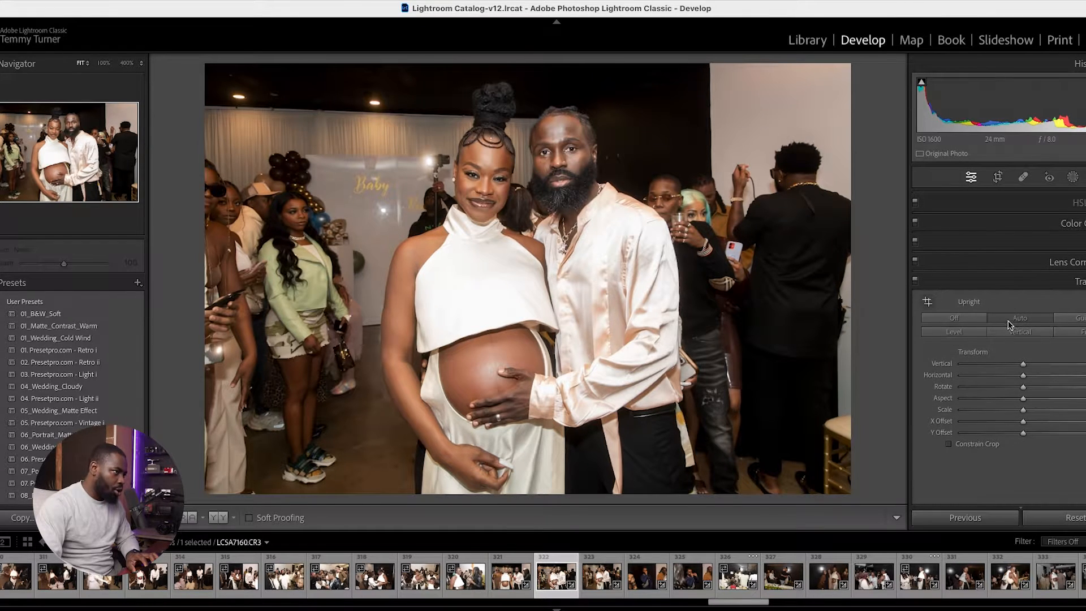
pyautogui.click(1009, 281)
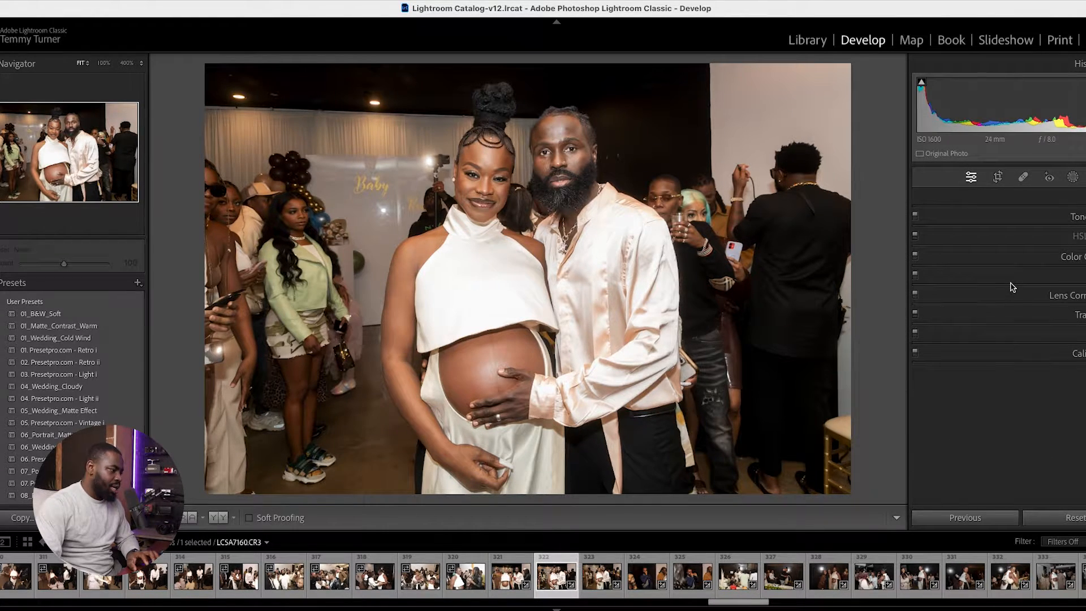
# Go to LCSA7161 and inspect the bearded man's face at 100% zoom.
pyautogui.press('Right')
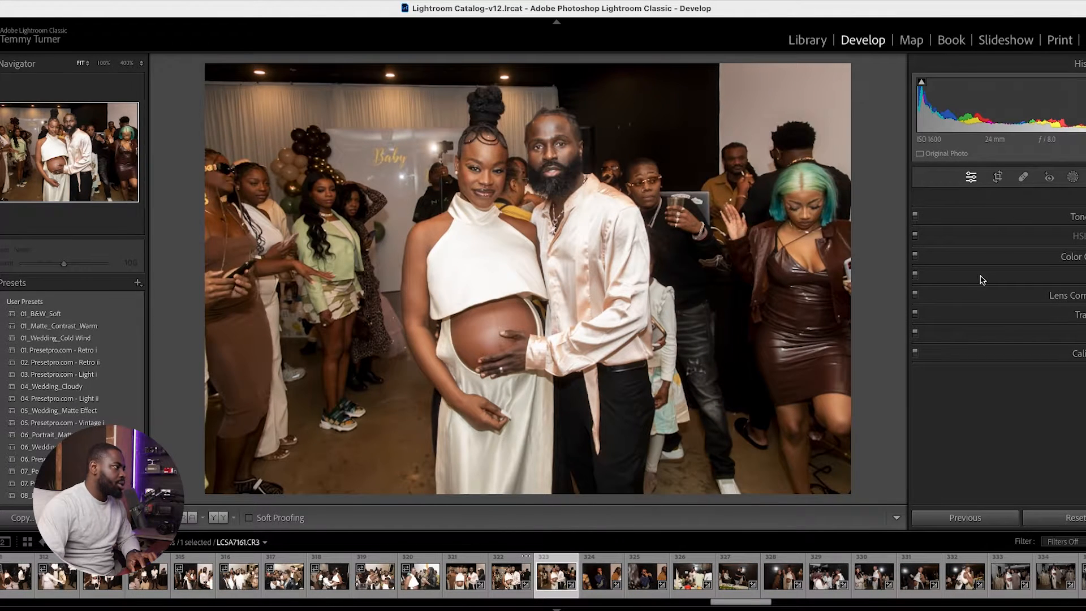
pyautogui.click(560, 143)
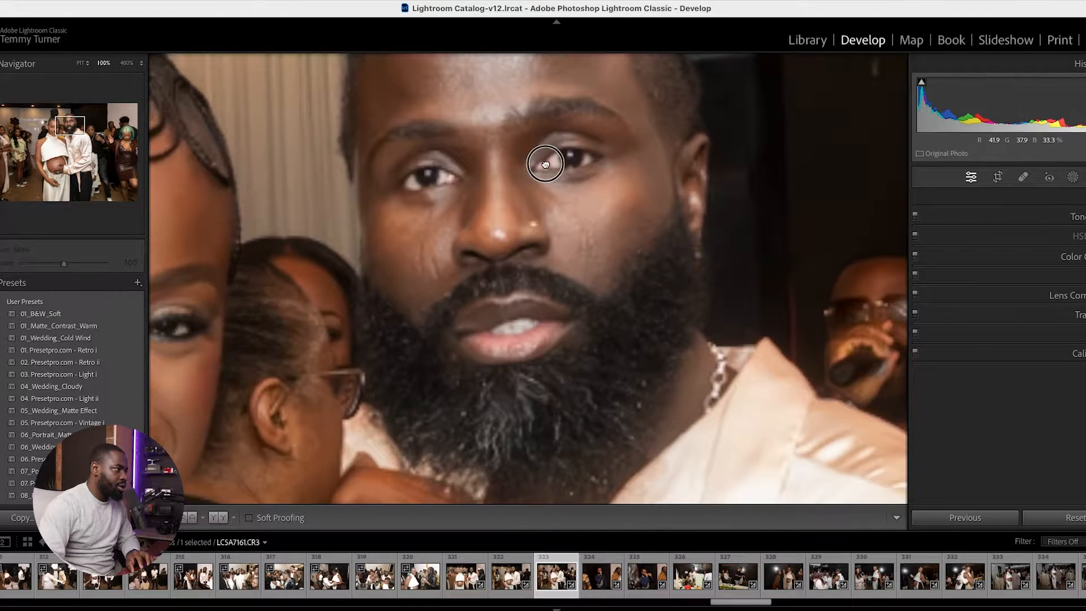
pyautogui.moveTo(558, 141); pyautogui.dragTo(569, 191)
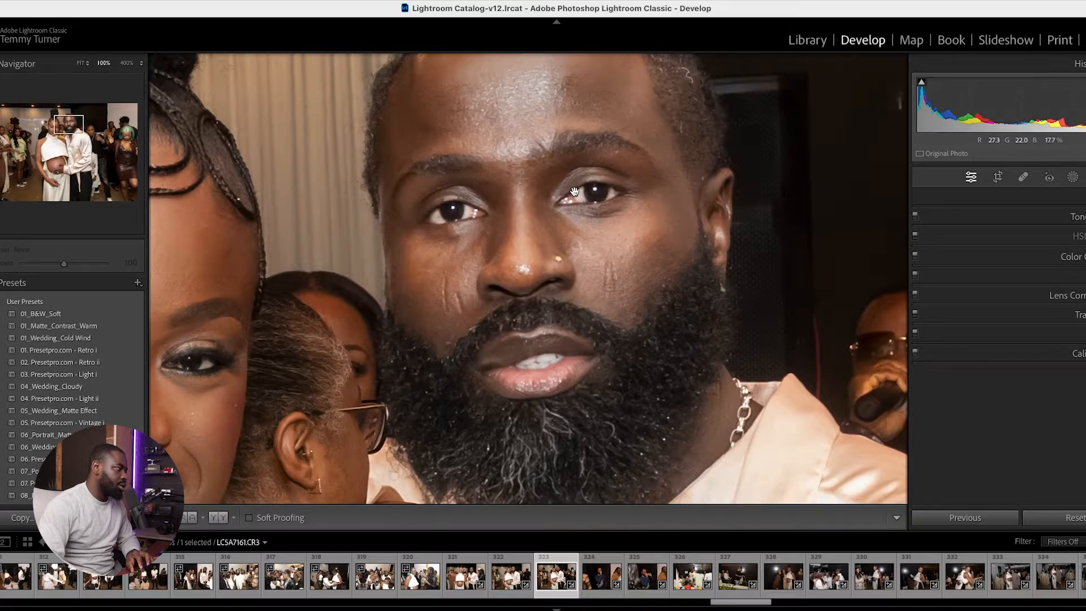
pyautogui.click(574, 191)
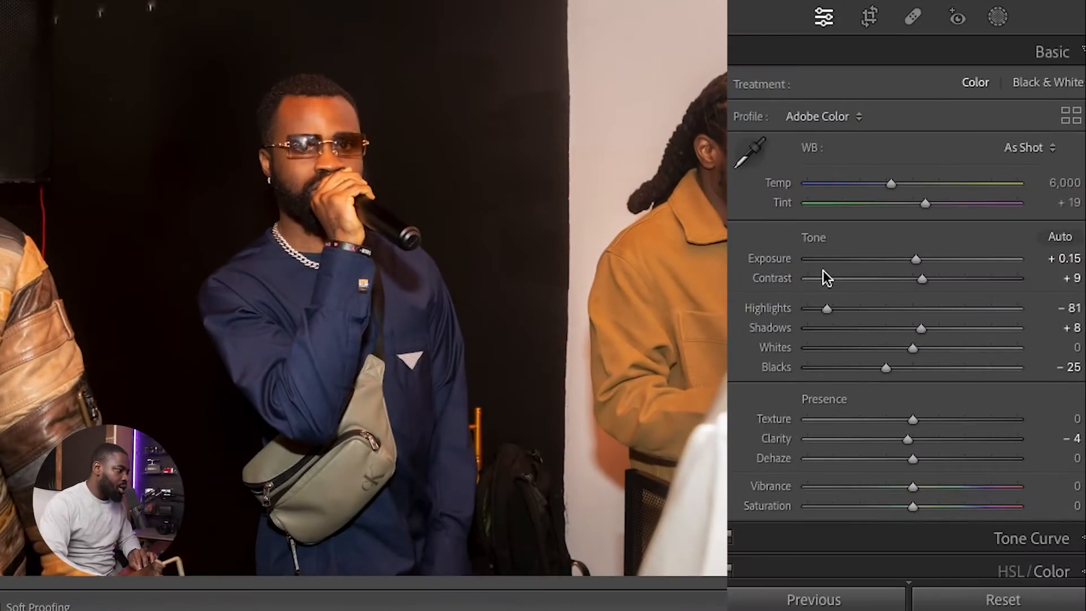
# Advance to the photo of the embracing couple, LCSA7165, and crop it to a portrait frame around them, trimming most of the foreground table.
pyautogui.press('Right')
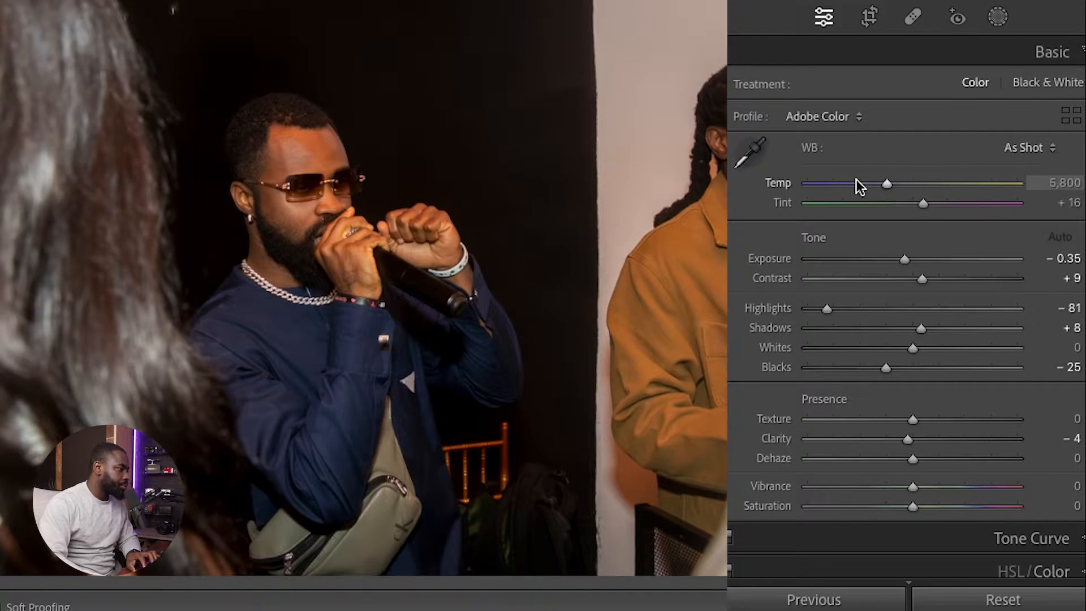
pyautogui.press('Right')
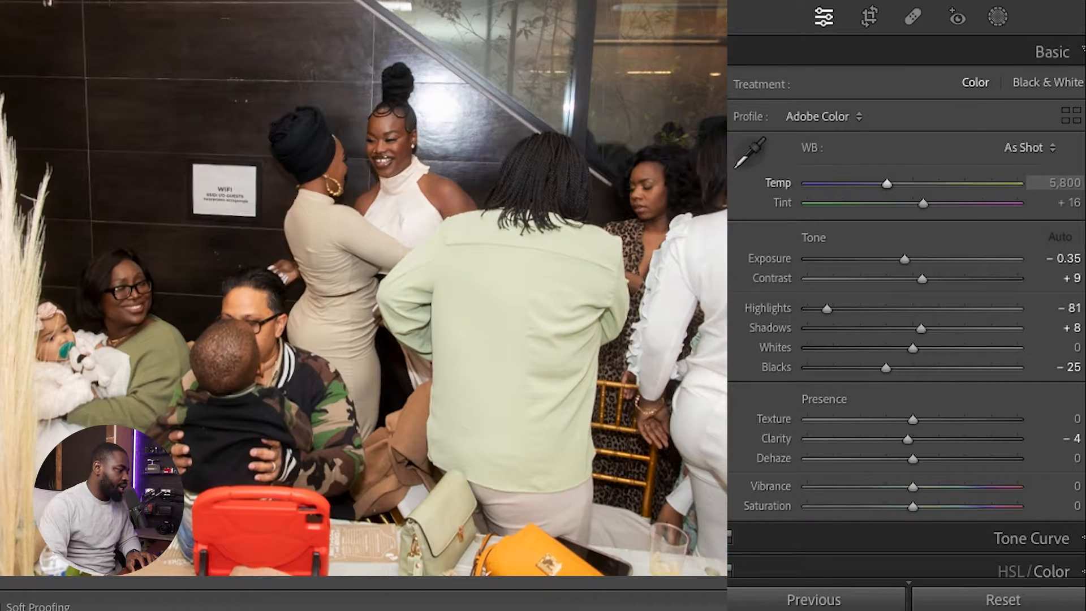
pyautogui.press('Right')
pyautogui.press('r')
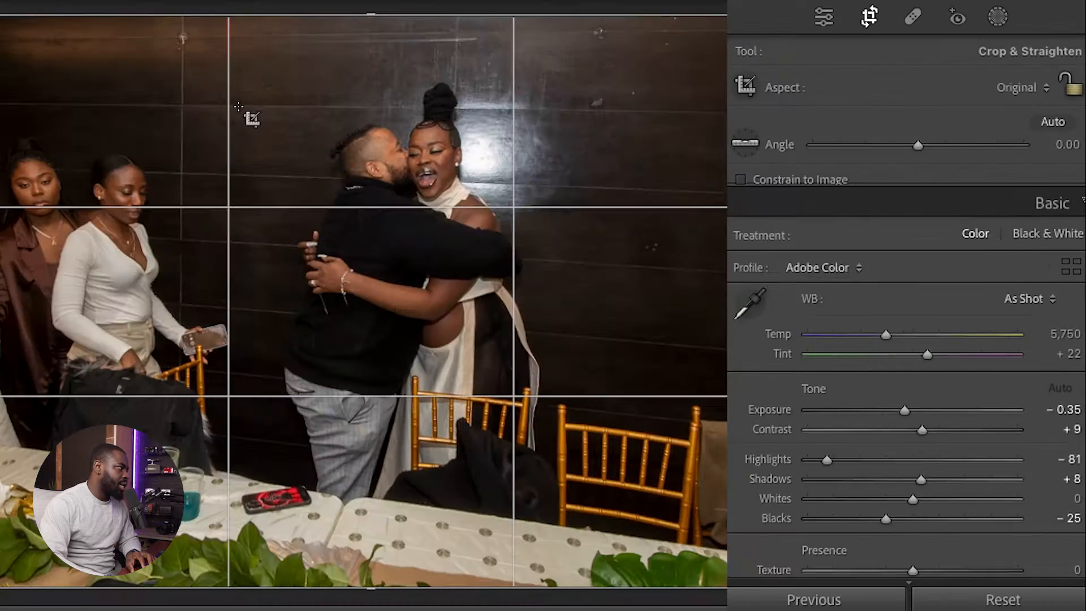
pyautogui.moveTo(1, 16); pyautogui.dragTo(85, 29)
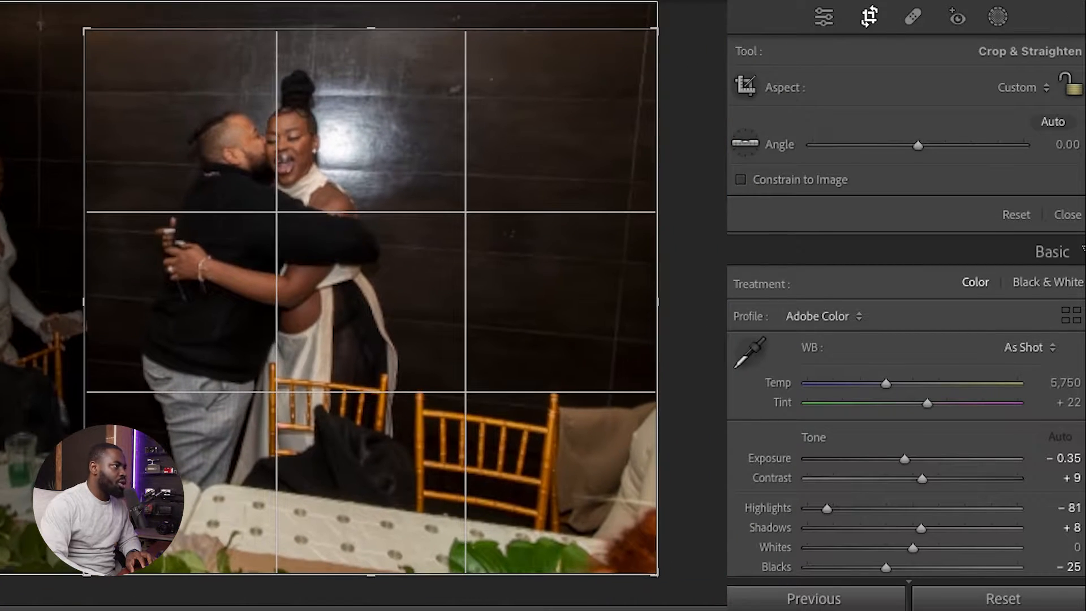
pyautogui.moveTo(666, 32); pyautogui.dragTo(596, 24)
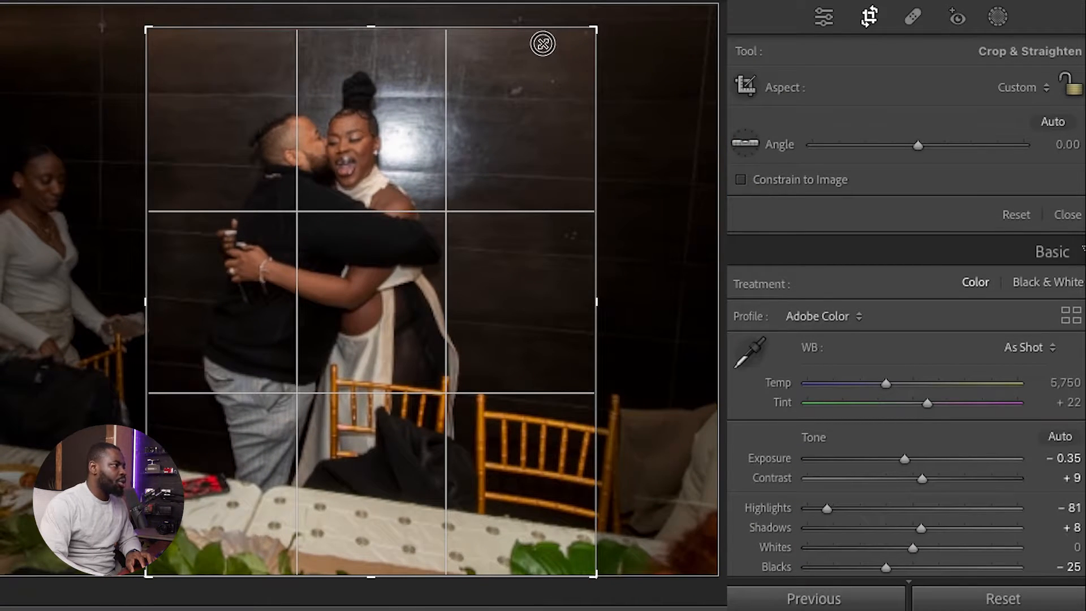
pyautogui.moveTo(562, 50); pyautogui.dragTo(552, 48)
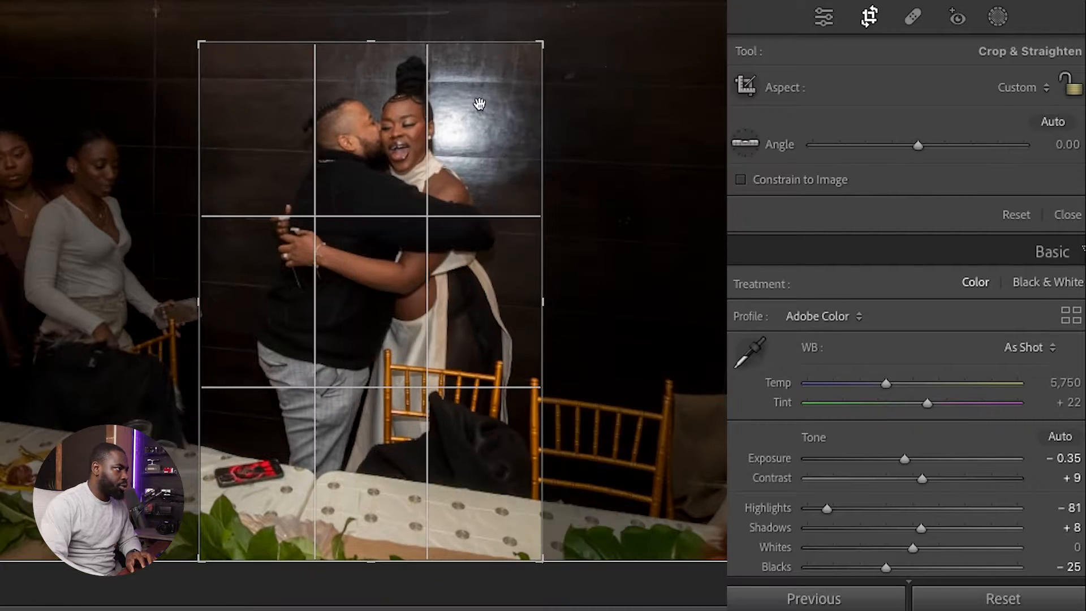
pyautogui.moveTo(373, 557); pyautogui.dragTo(380, 527)
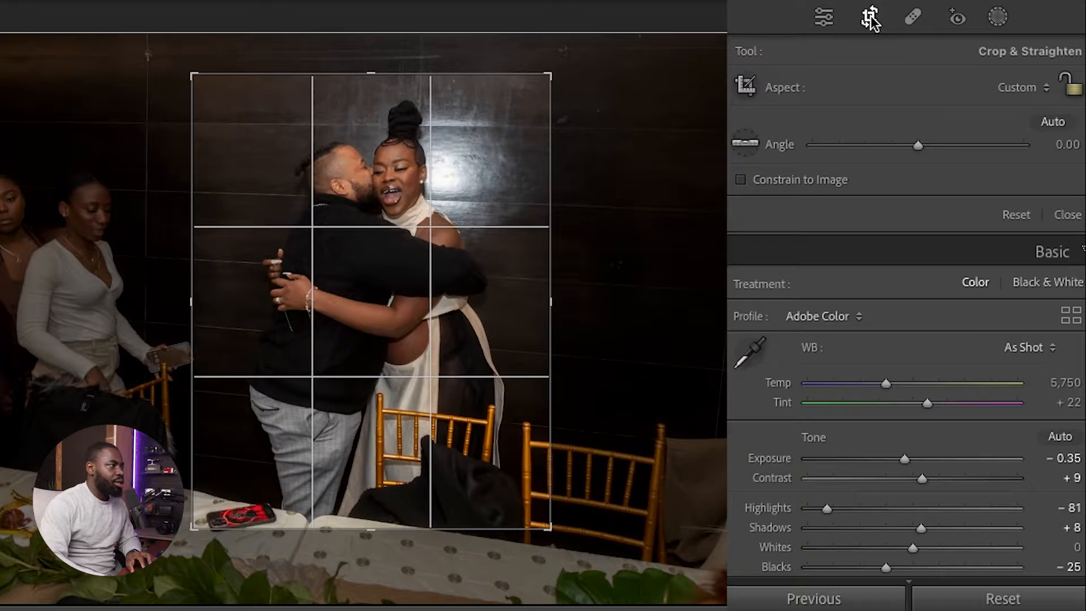
pyautogui.click(867, 16)
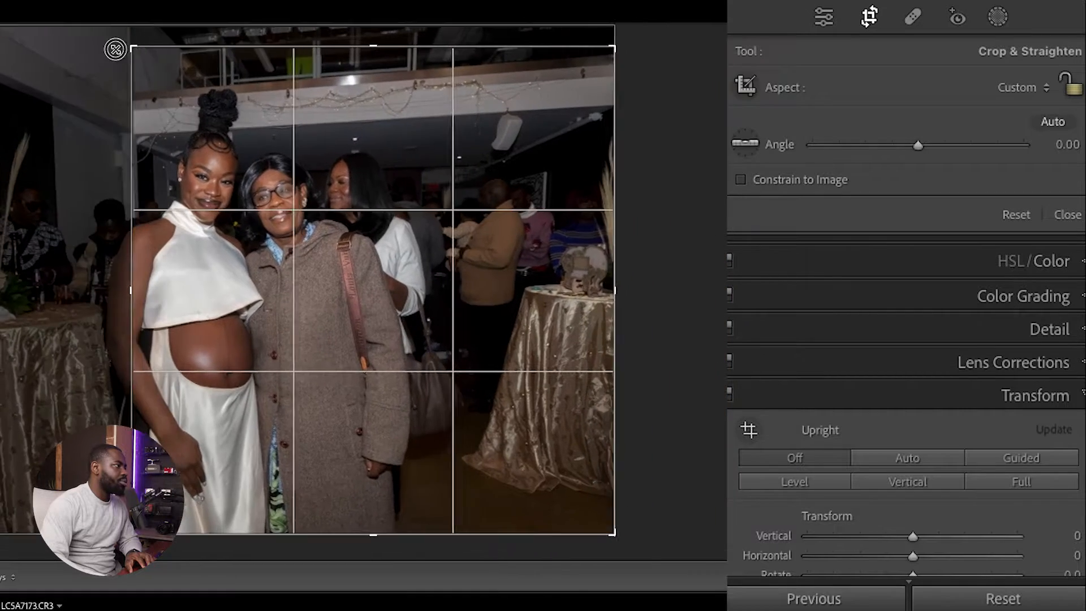
# Crop LCSA7173 to a portrait frame around the pregnant woman and the woman in the coat, and raise its exposure slightly.
pyautogui.moveTo(613, 51); pyautogui.dragTo(551, 59)
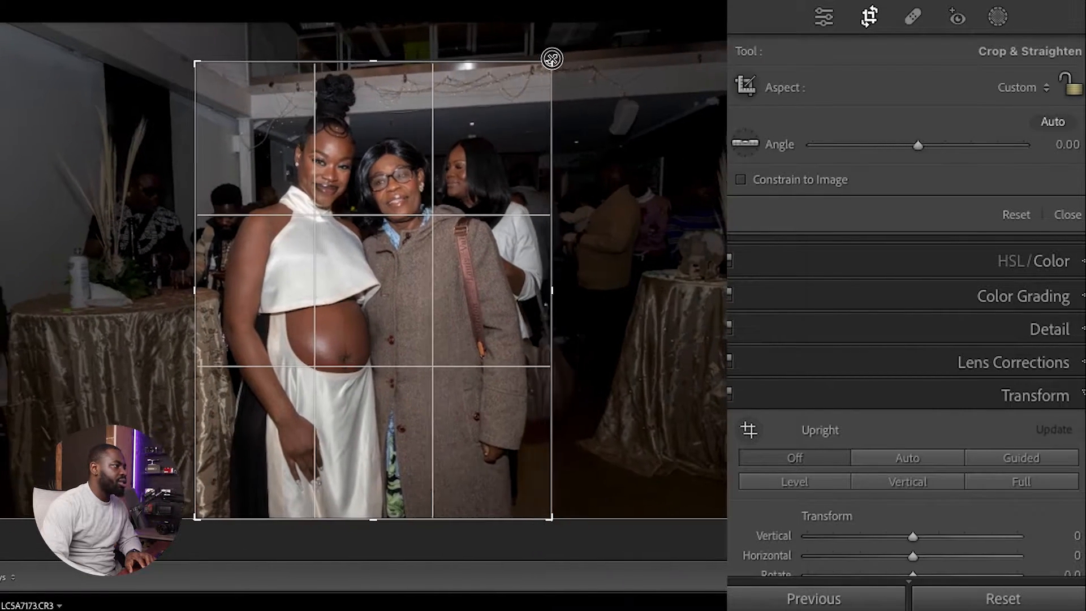
pyautogui.moveTo(477, 141); pyautogui.dragTo(491, 134)
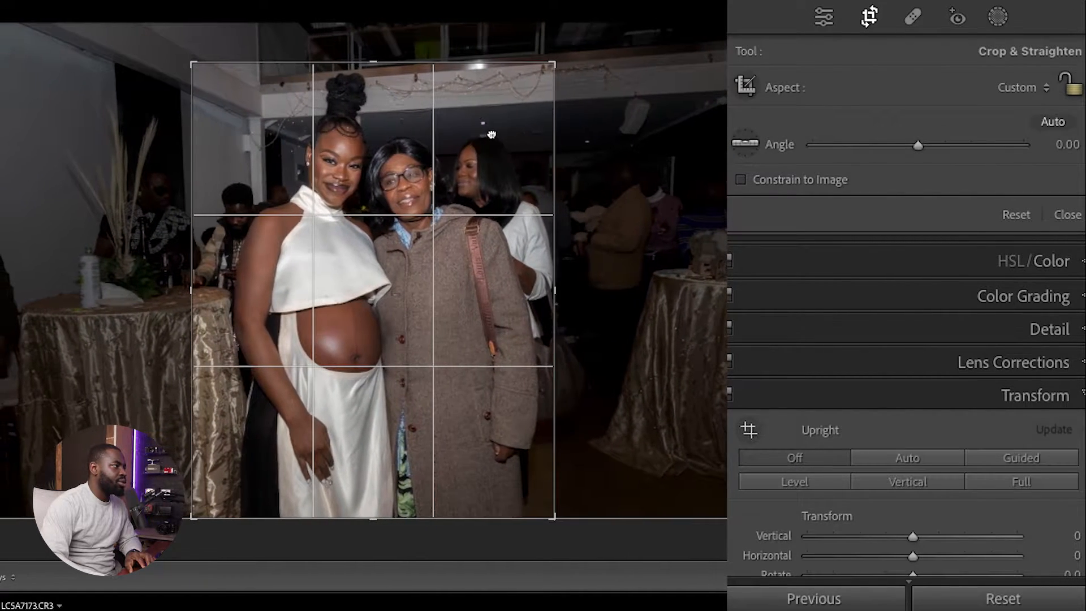
pyautogui.click(882, 17)
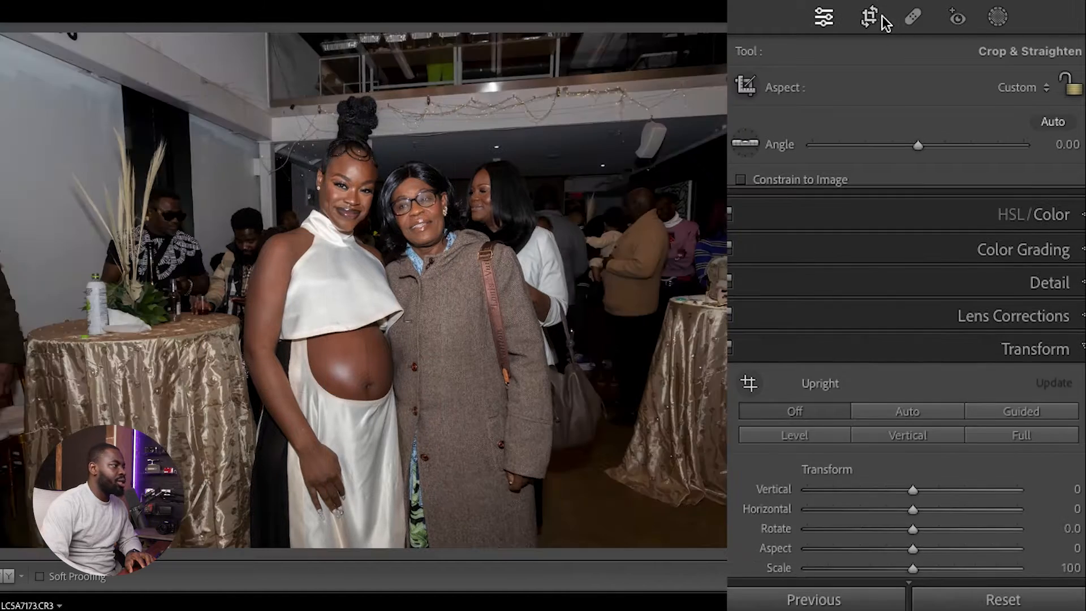
pyautogui.click(958, 63)
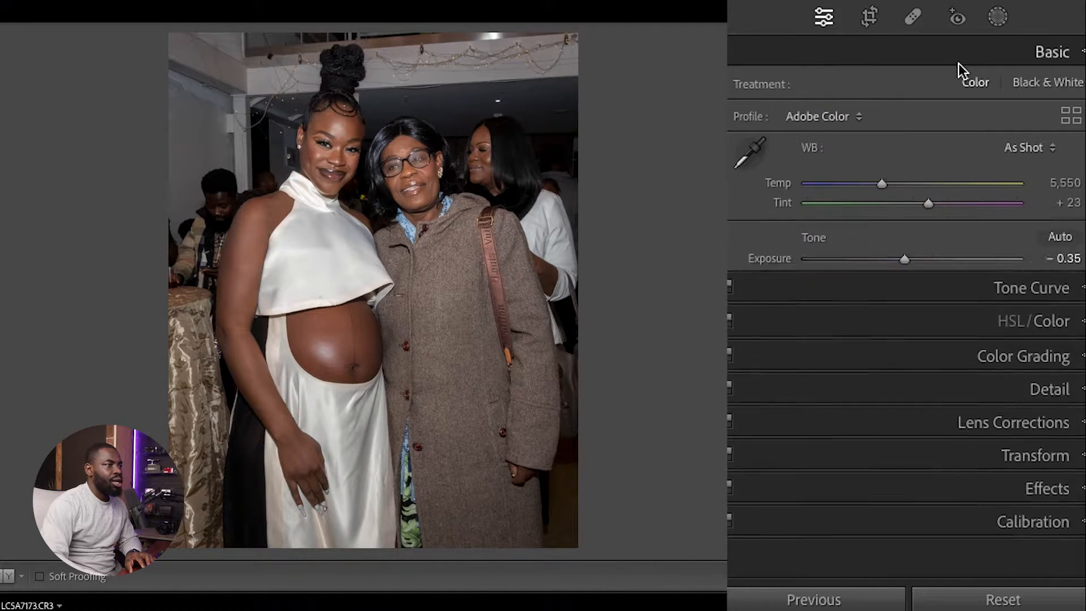
pyautogui.moveTo(904, 259); pyautogui.dragTo(911, 260)
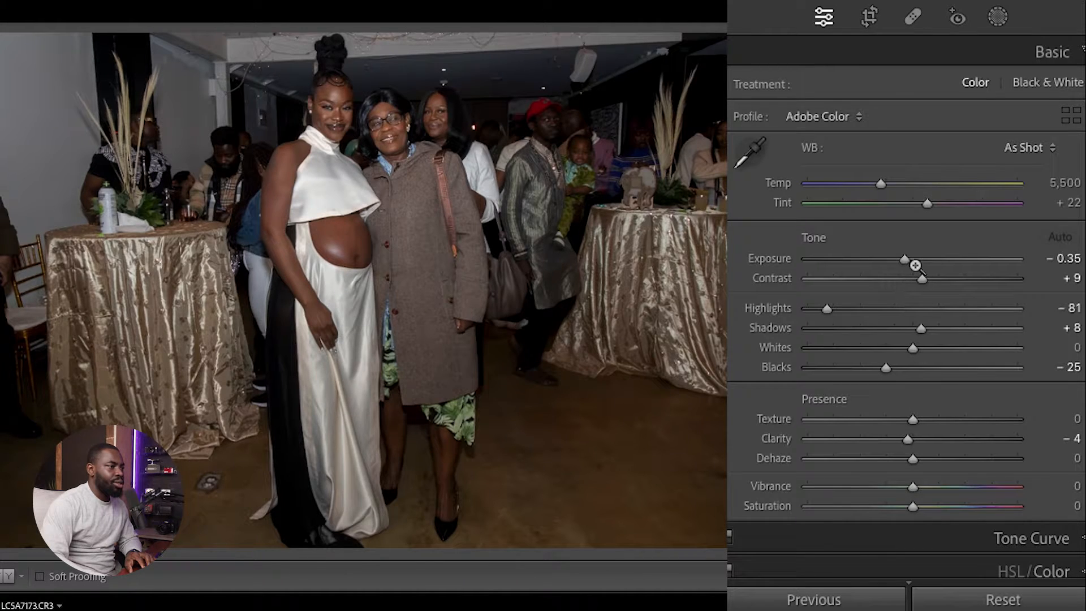
# Set LCSA7174's exposure to +0.15 and apply an Upright perspective correction to it.
pyautogui.moveTo(905, 258); pyautogui.dragTo(914, 258)
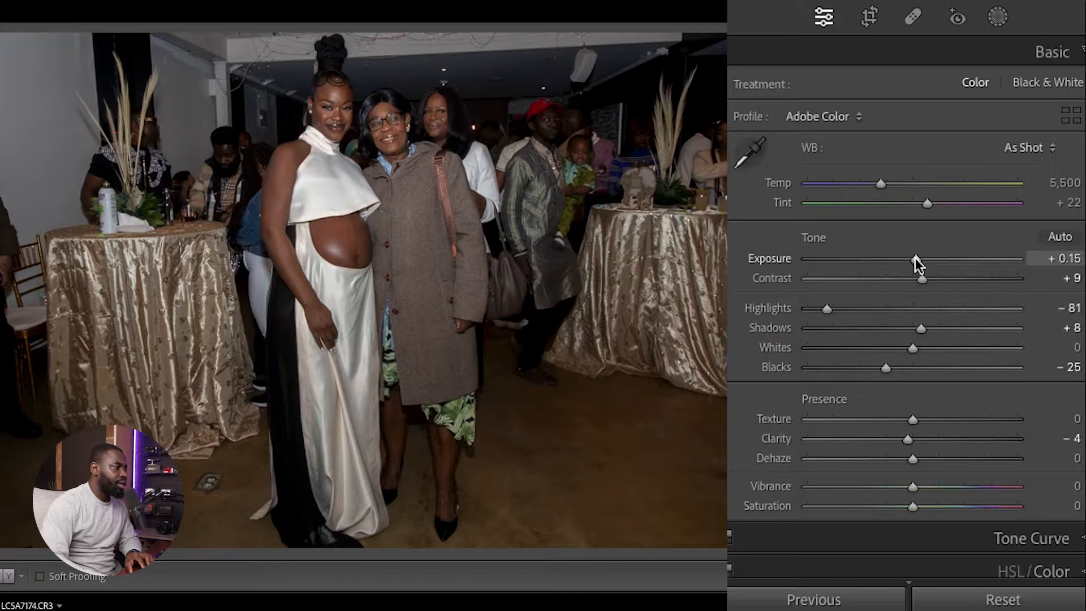
pyautogui.click(938, 56)
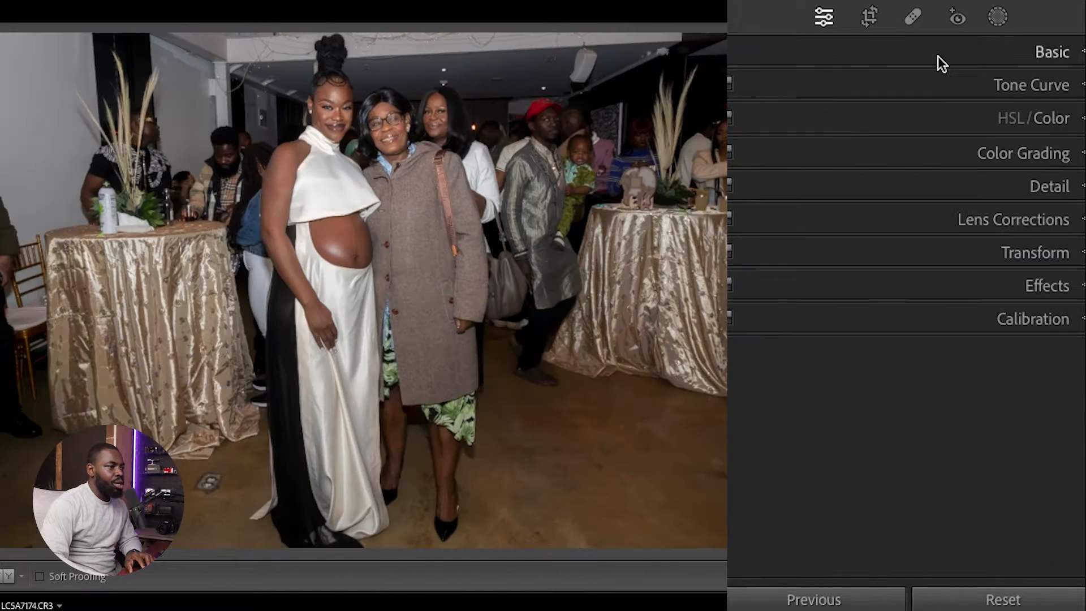
pyautogui.click(934, 220)
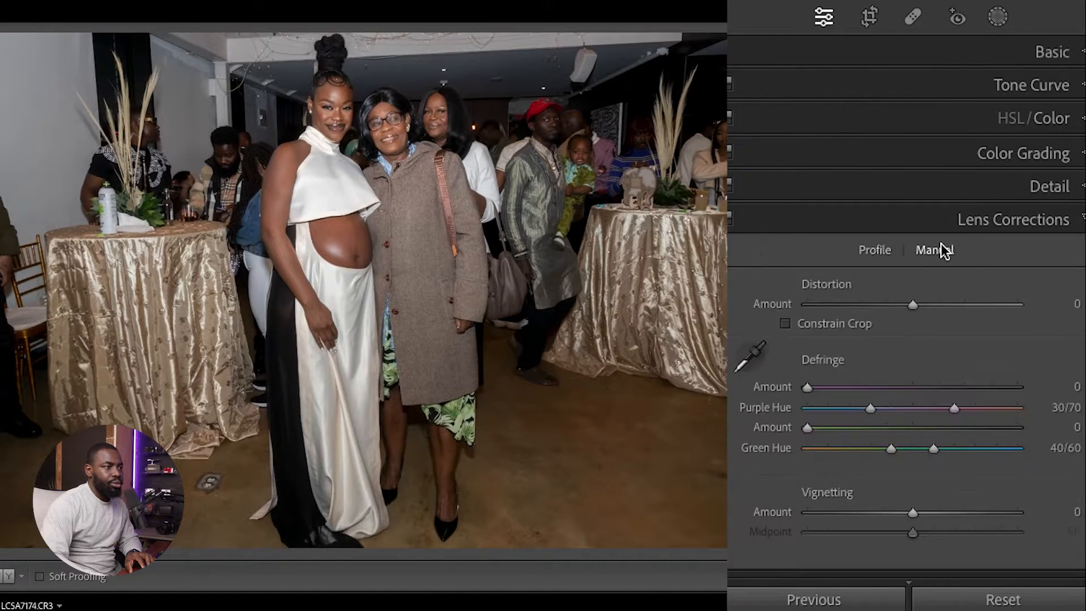
pyautogui.click(941, 222)
pyautogui.click(940, 275)
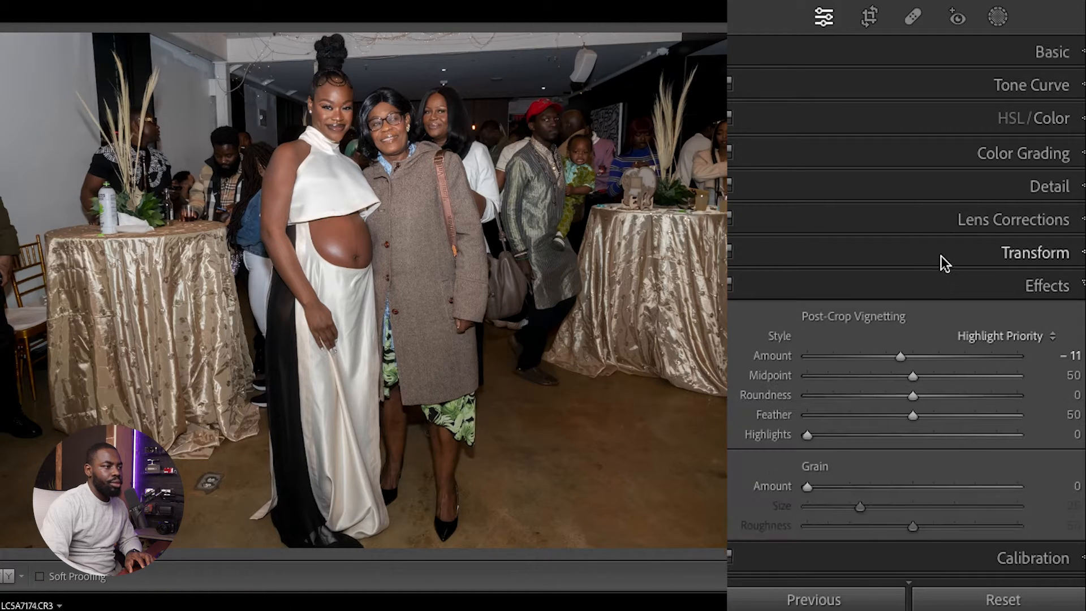
pyautogui.click(941, 255)
pyautogui.click(825, 267)
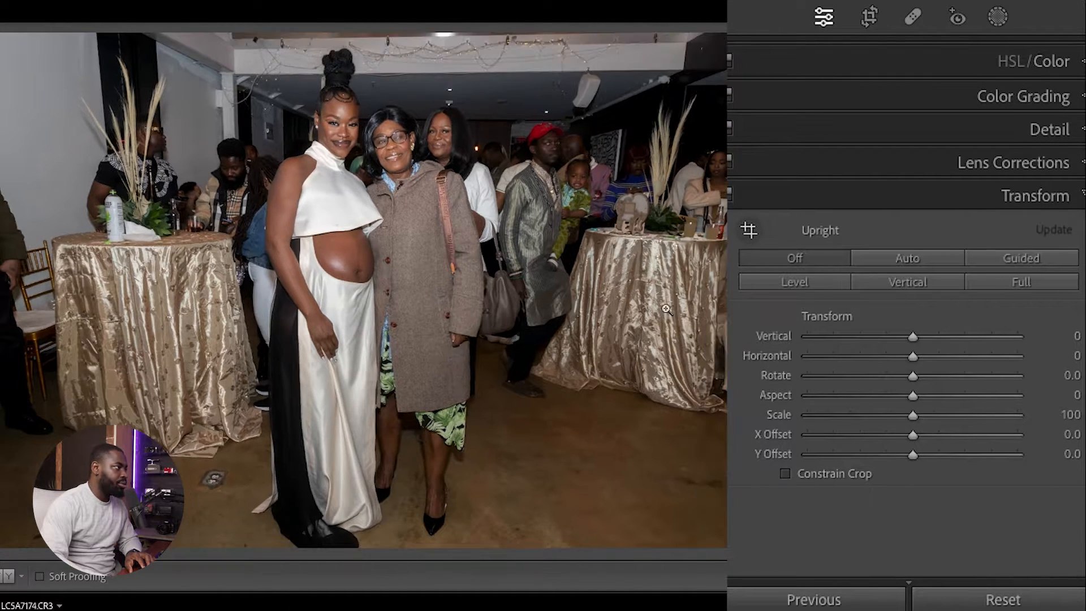
pyautogui.click(892, 194)
# Raise LCSA7174's exposure slightly further.
pyautogui.click(852, 46)
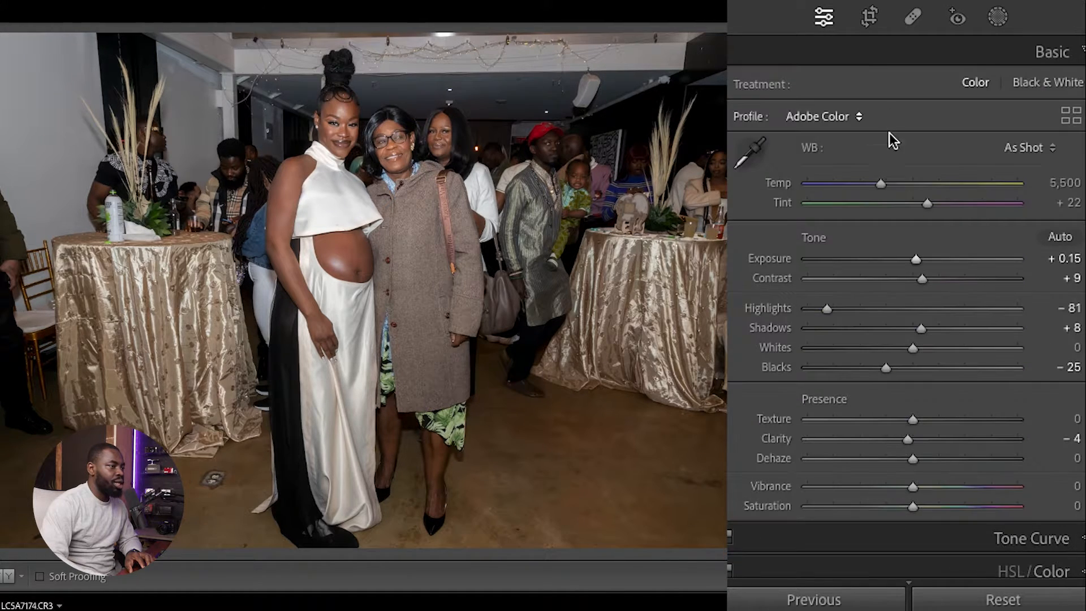
pyautogui.click(917, 258)
pyautogui.moveTo(916, 259); pyautogui.dragTo(920, 259)
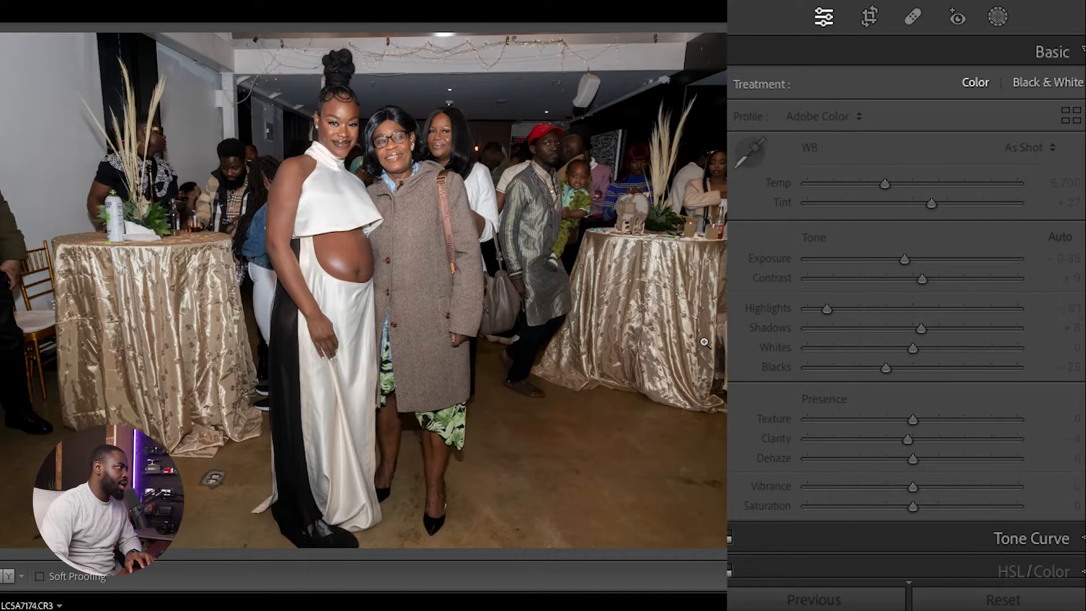
# Advance to the portrait of the pregnant woman between two men, check its crop and compare it before and after the edits.
pyautogui.press('Right')
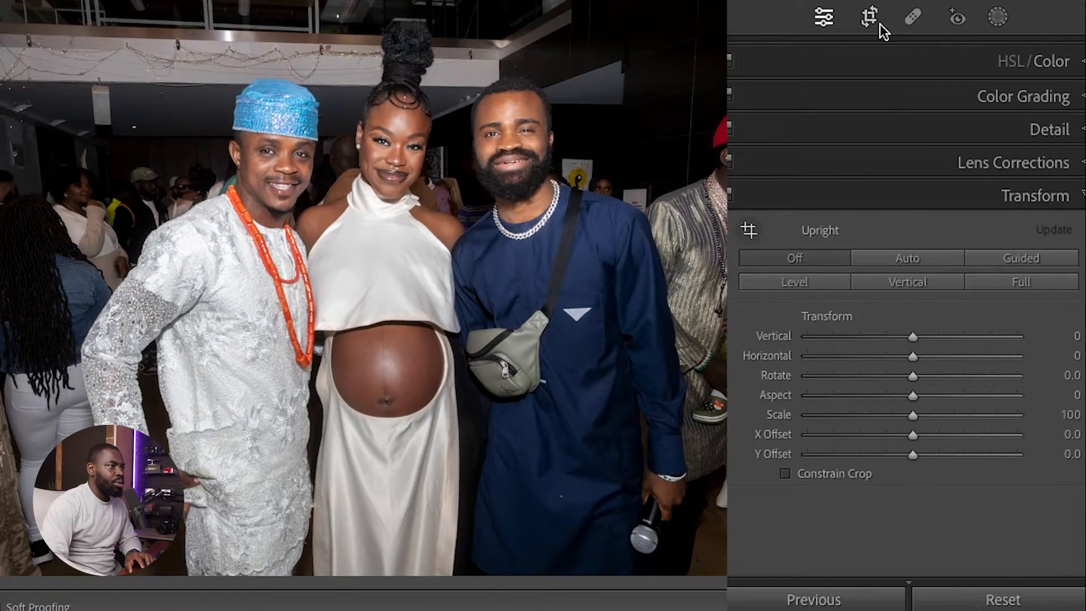
pyautogui.click(871, 20)
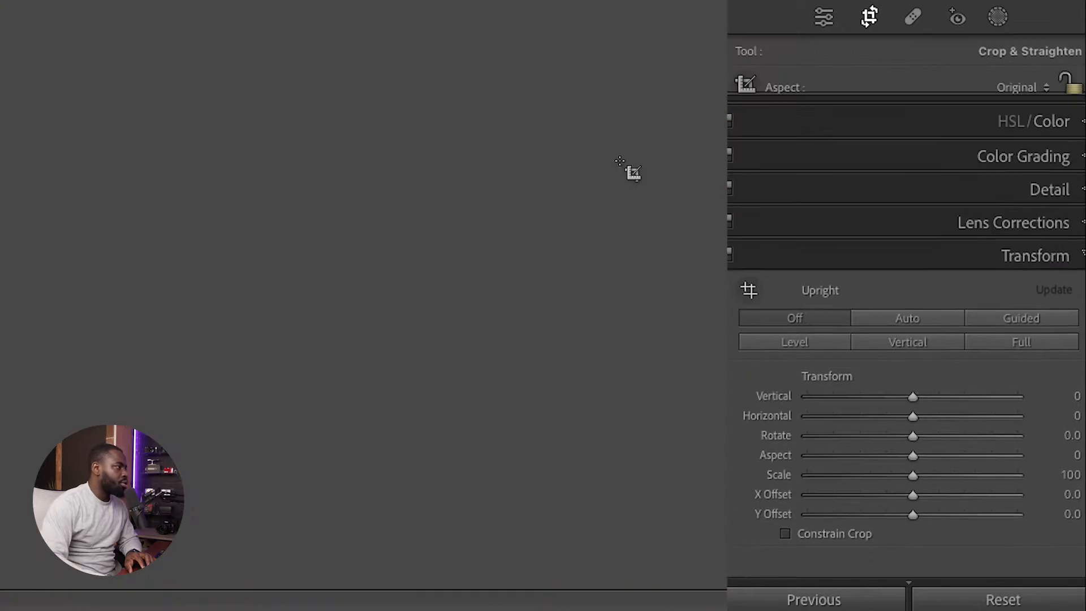
pyautogui.moveTo(1, 1); pyautogui.dragTo(1, 1)
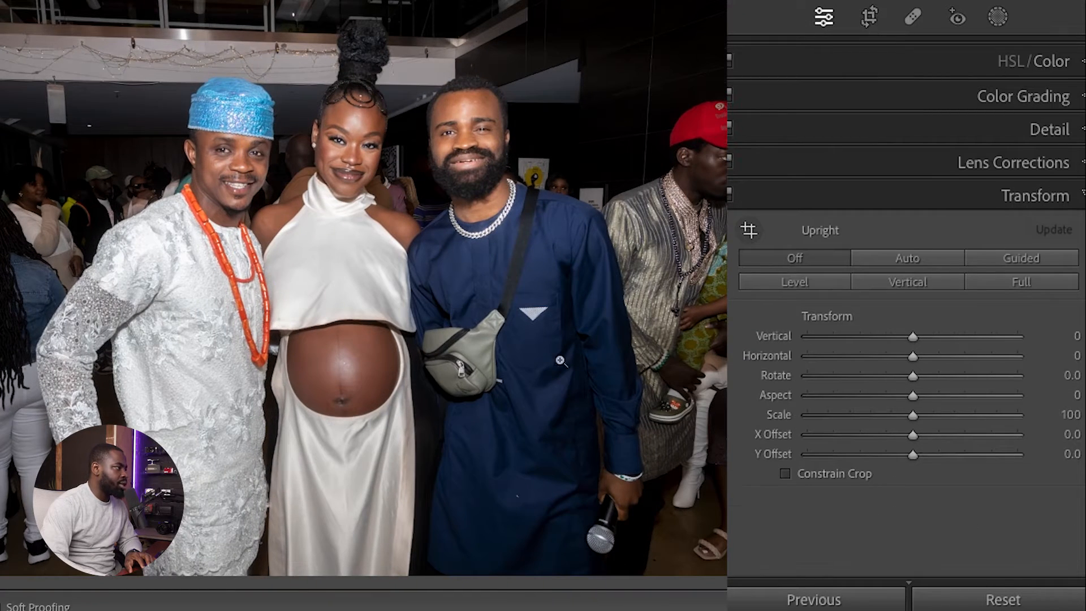
pyautogui.press('\\')
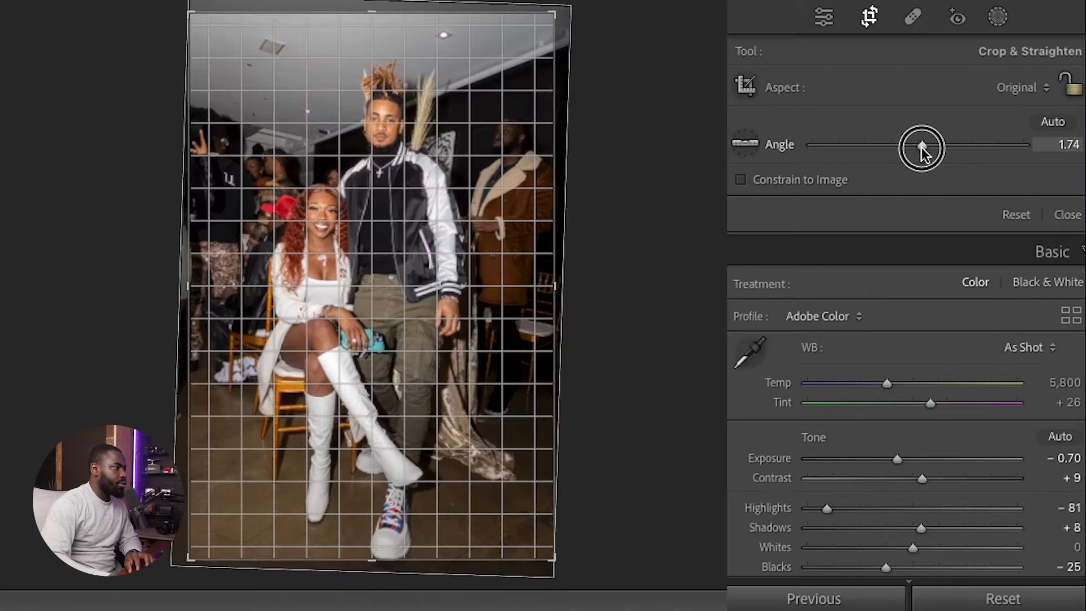
# Straighten LCSA7184, the seated woman with the man standing beside her, using a crop angle of -1.73.
pyautogui.moveTo(921, 147); pyautogui.dragTo(914, 146)
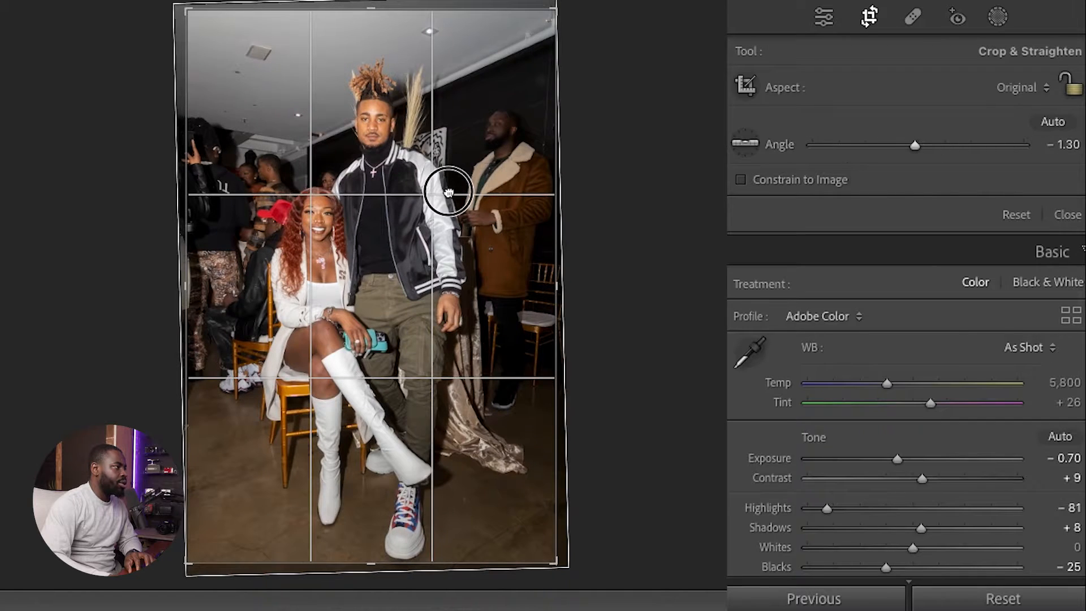
pyautogui.moveTo(443, 187); pyautogui.dragTo(444, 181)
pyautogui.click(921, 148)
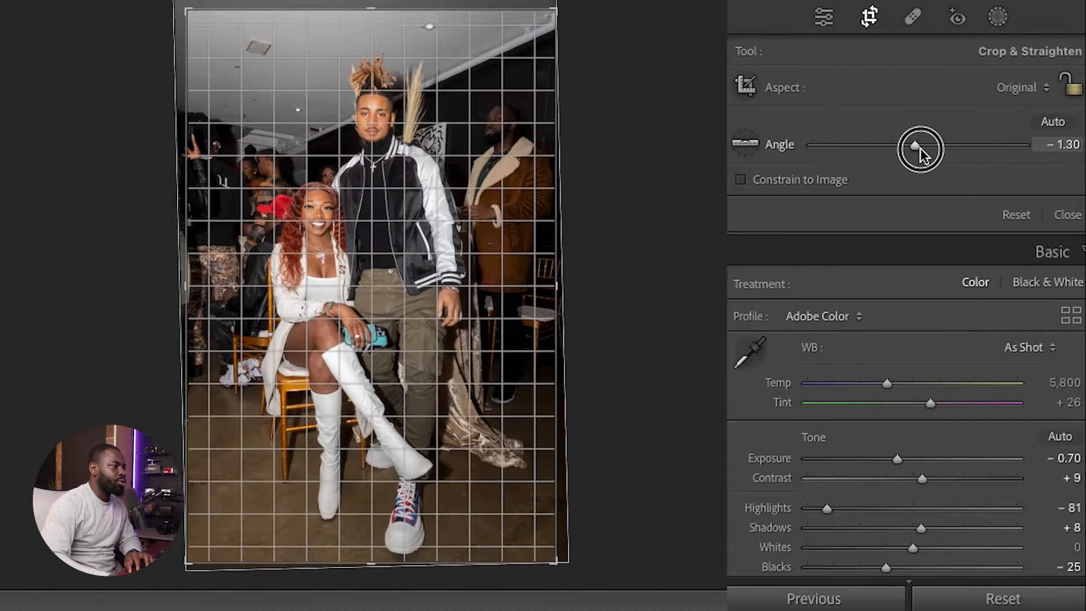
pyautogui.doubleClick(921, 148)
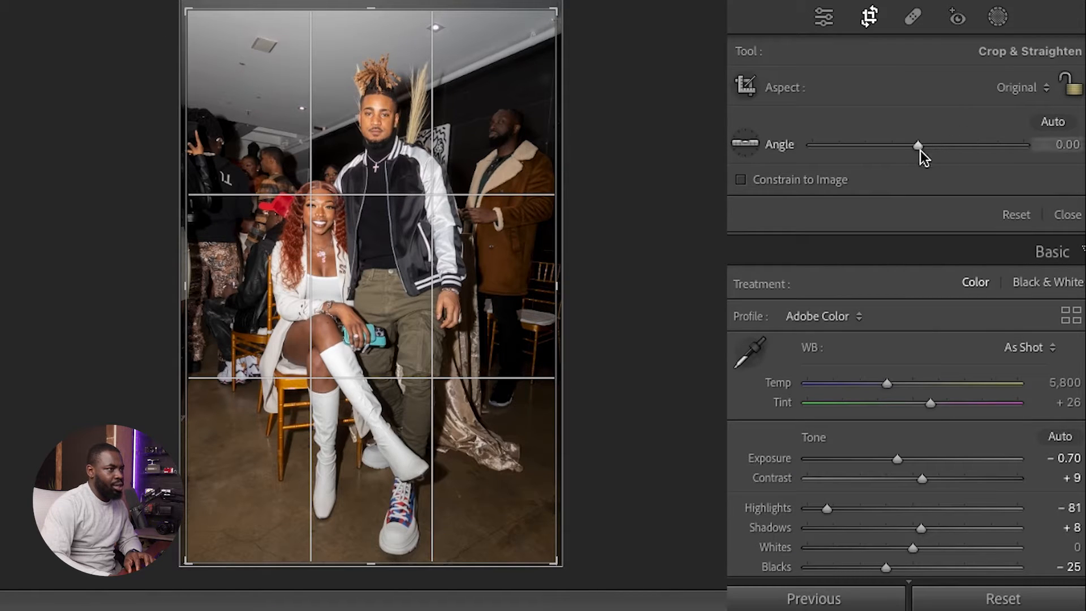
pyautogui.moveTo(918, 147)
pyautogui.mouseDown()
pyautogui.moveTo(863, 154)
pyautogui.moveTo(892, 172)
pyautogui.moveTo(912, 161)
pyautogui.mouseUp()
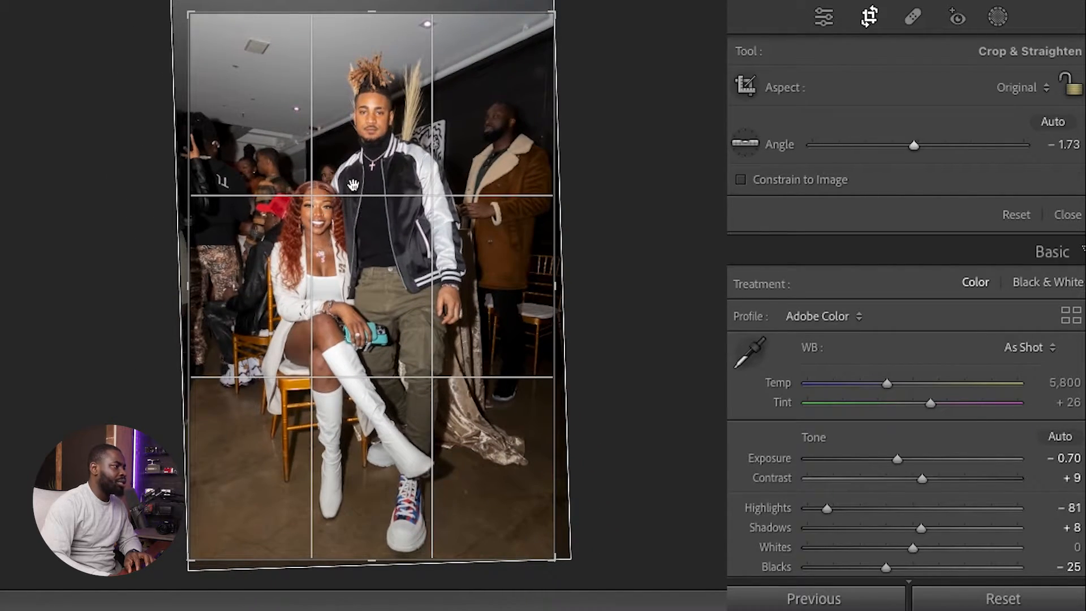
pyautogui.click(874, 22)
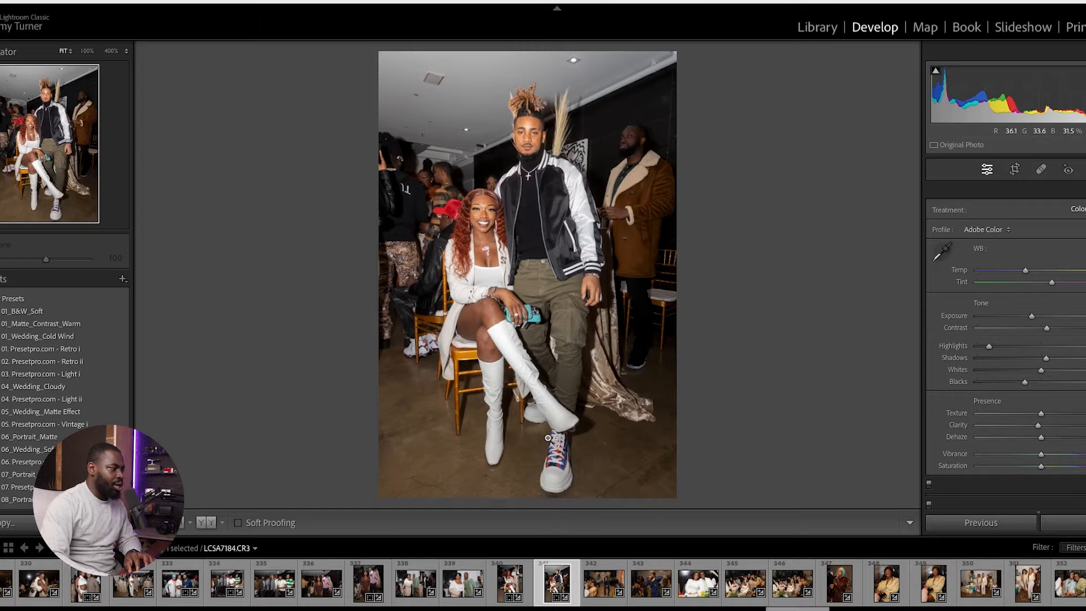
# Select LCSA7184 together with the five photos following it and show the selection in the Library grid.
pyautogui.hotkey('shift', 'Right')
pyautogui.hotkey('shift', 'Right')
pyautogui.hotkey('shift', 'Right')
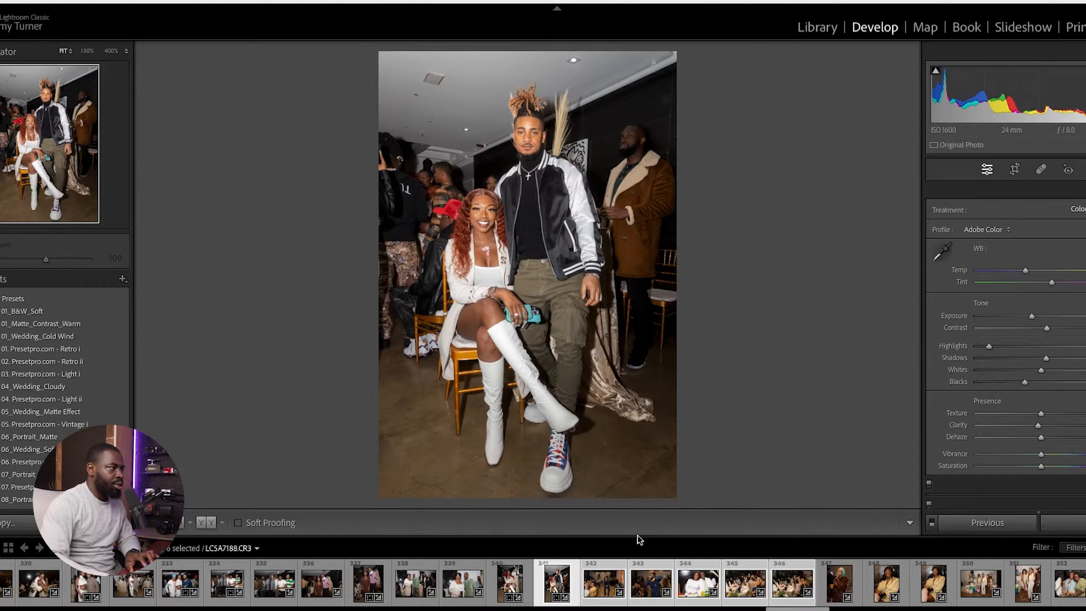
pyautogui.click(833, 34)
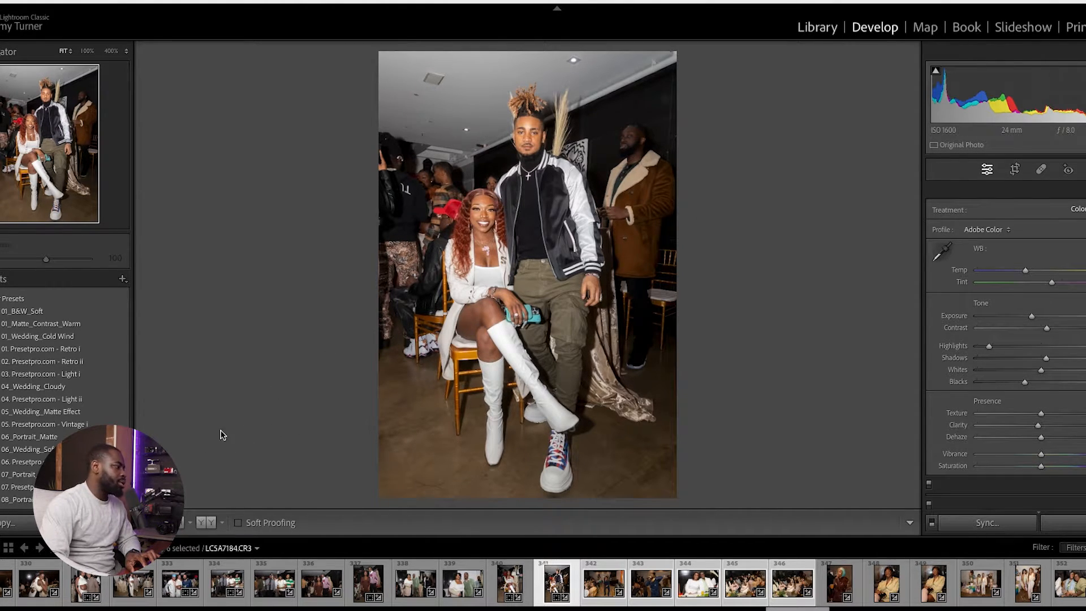
pyautogui.press('g')
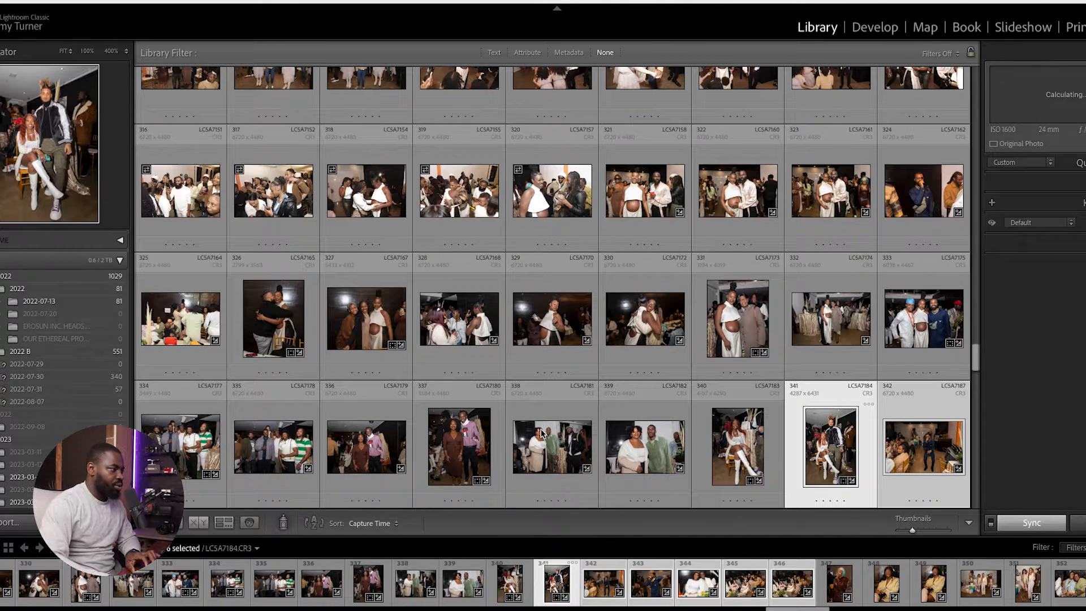
# Extend the selection starting at LCSA7184 so that it ends with LCSA7208.
pyautogui.hotkey('shift', 'Down')
pyautogui.hotkey('shift', 'Down')
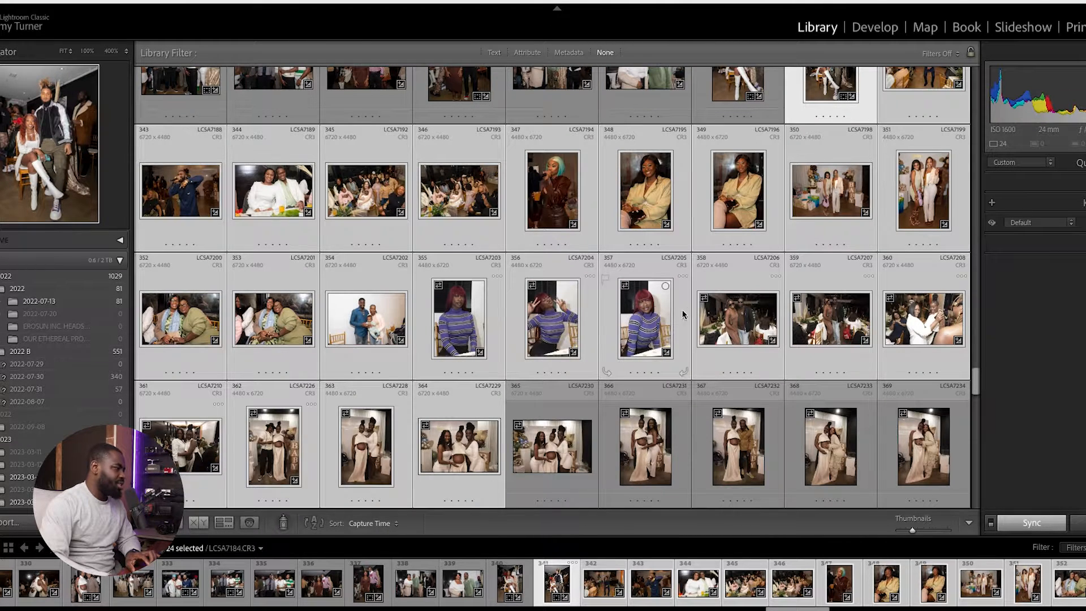
pyautogui.hotkey('shift', 'Left')
pyautogui.hotkey('shift', 'Left')
pyautogui.hotkey('shift', 'Left')
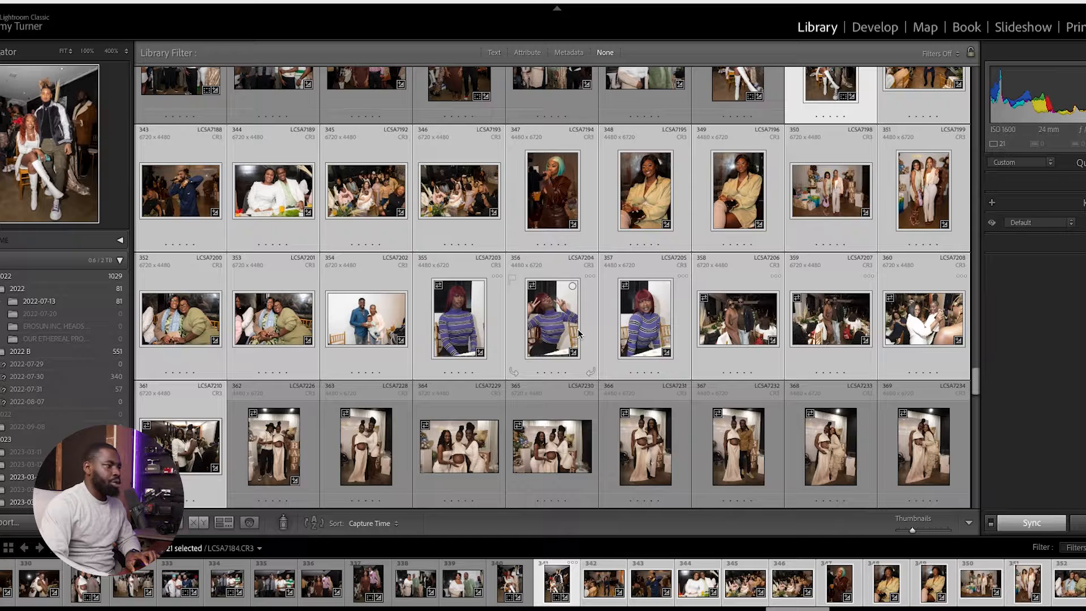
pyautogui.hotkey('shift', 'Left')
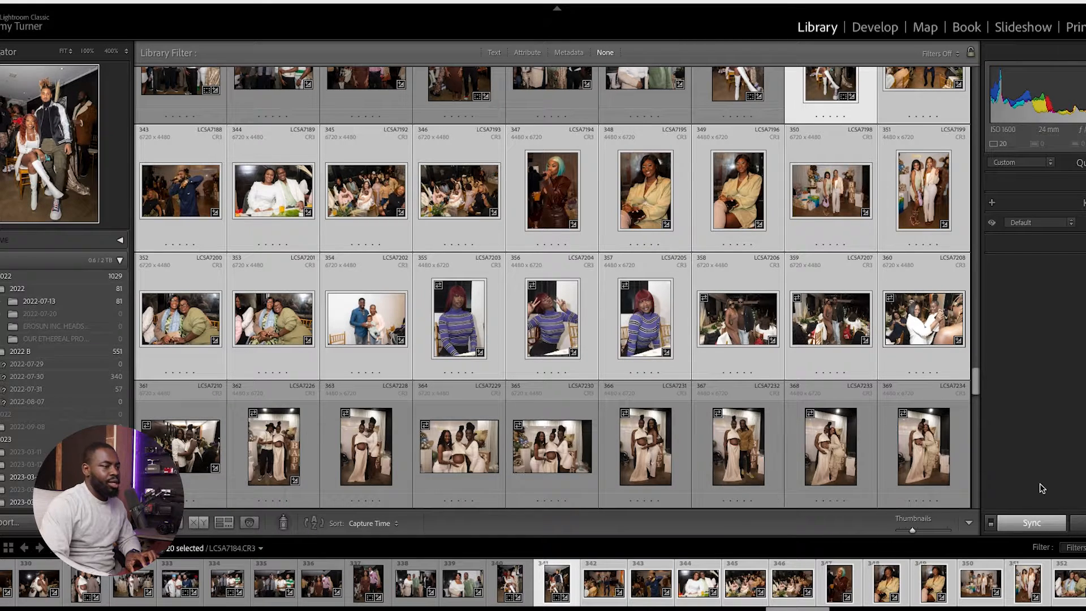
# Synchronize LCSA7184's settings, including Transform, to the other selected photos, leaving out healing, crop and masking.
pyautogui.click(1026, 522)
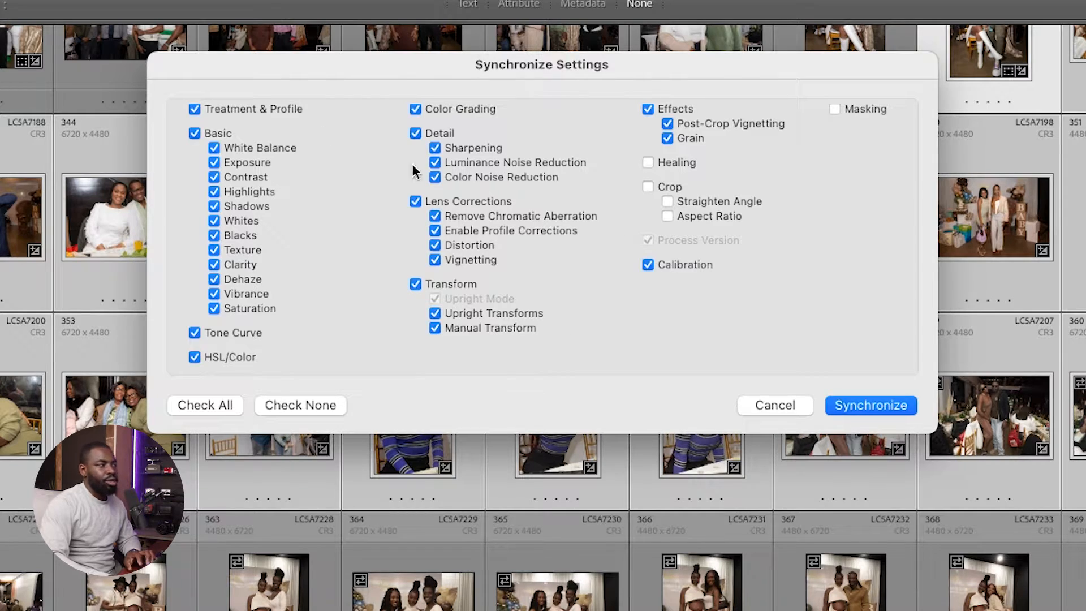
pyautogui.moveTo(520, 69); pyautogui.dragTo(539, 130)
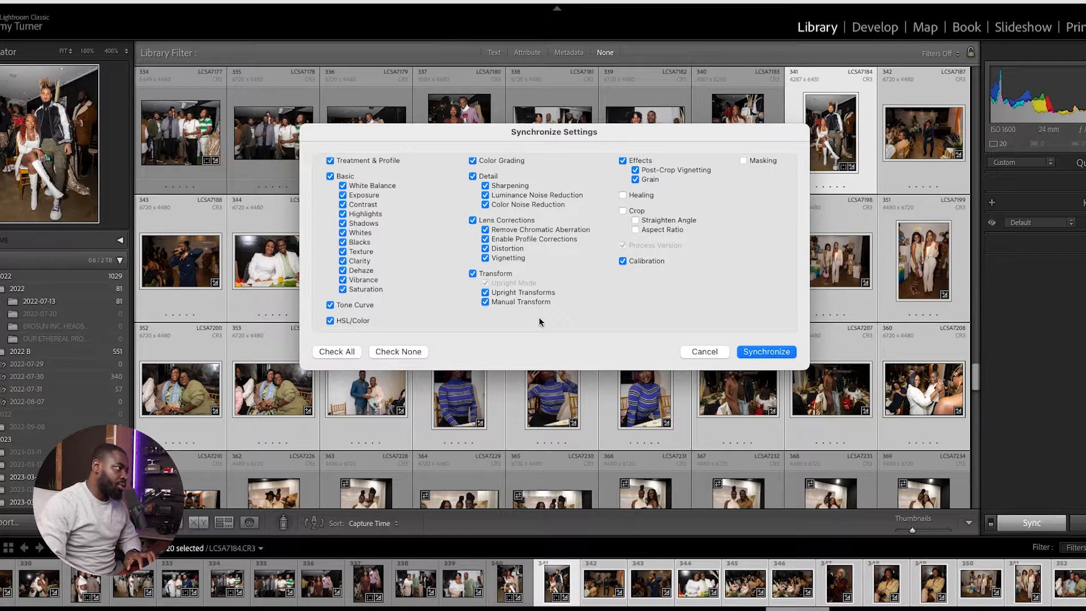
pyautogui.click(473, 274)
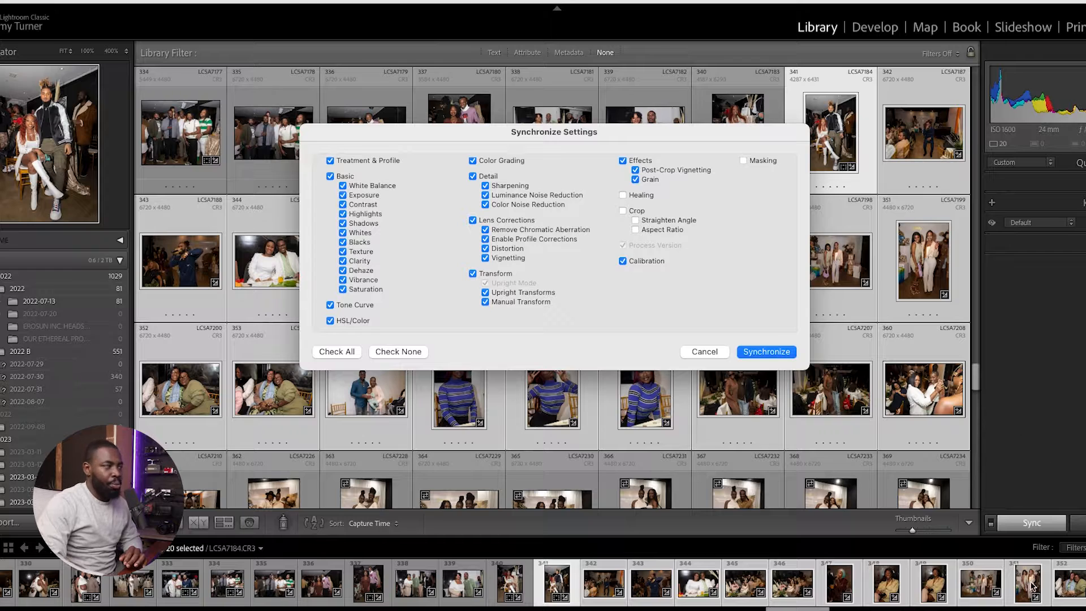
pyautogui.click(765, 351)
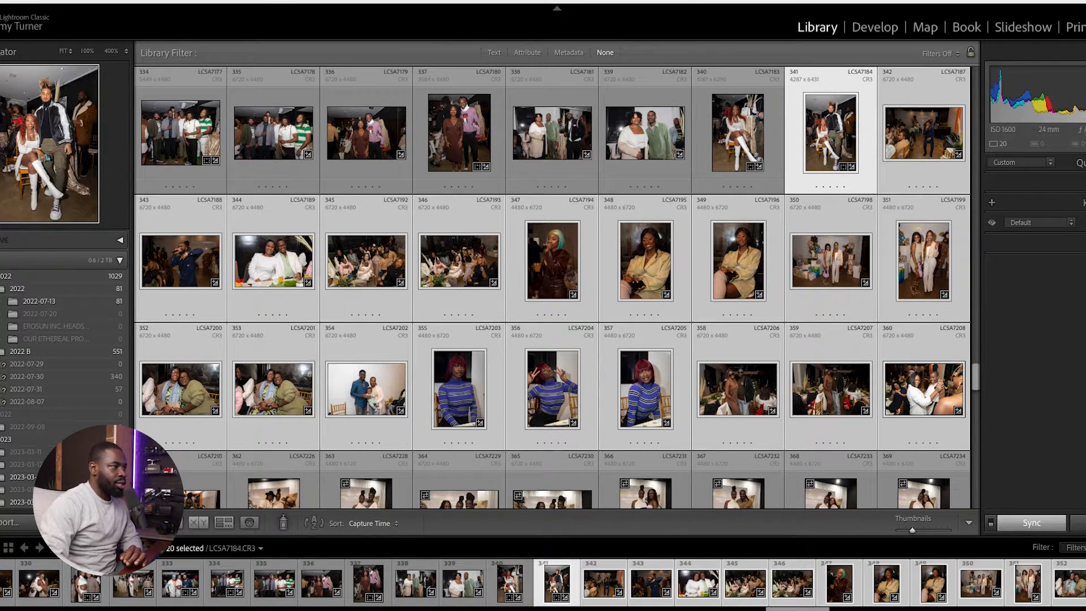
# Select only LCSA7187, open it for developing and apply the Auto Upright correction.
pyautogui.click(948, 176)
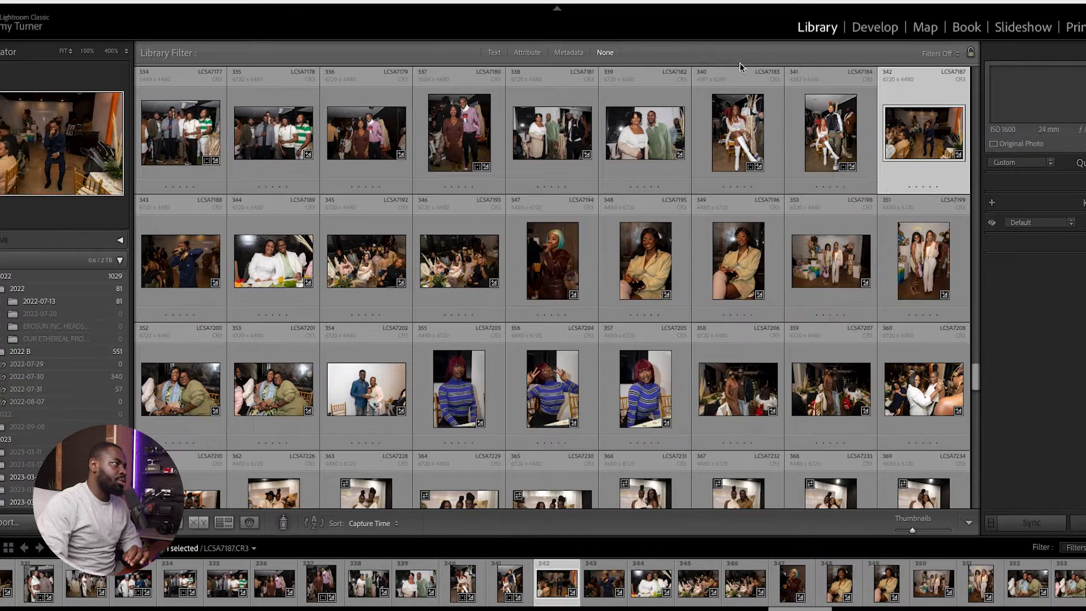
pyautogui.click(874, 27)
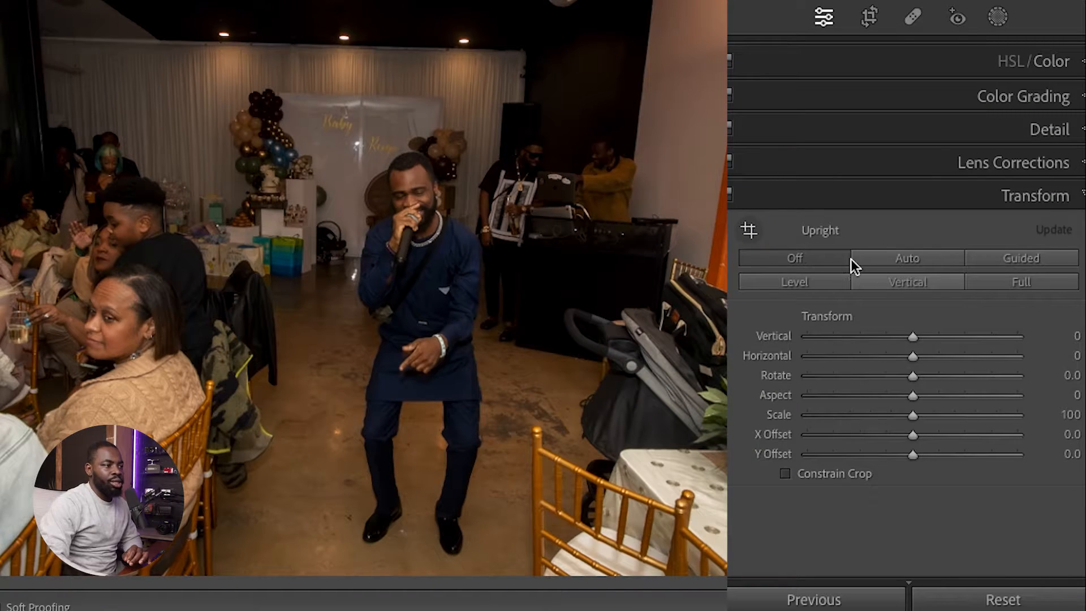
pyautogui.click(881, 259)
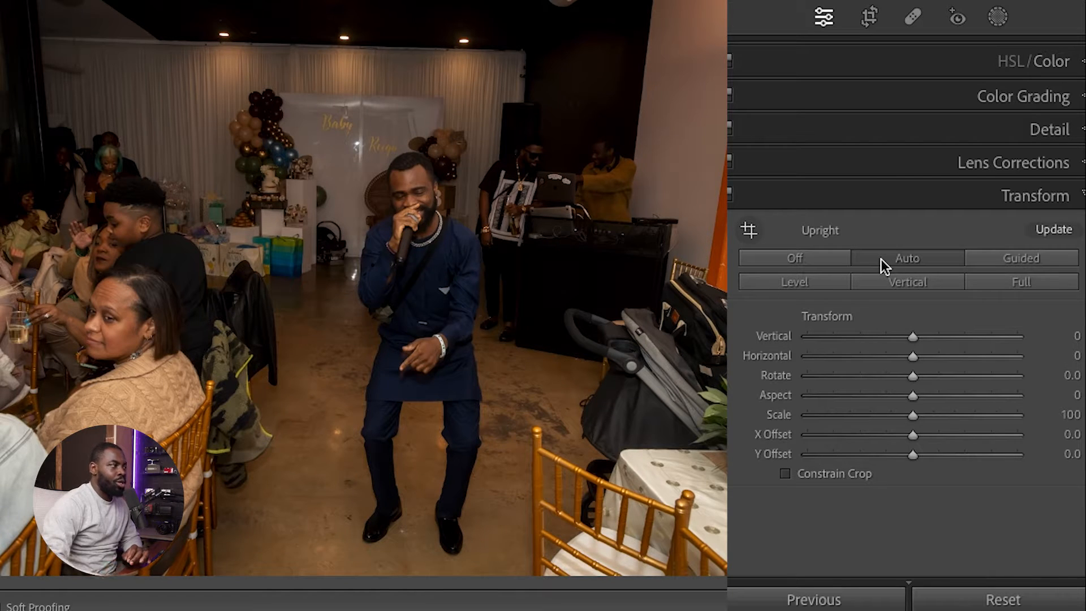
pyautogui.click(551, 222)
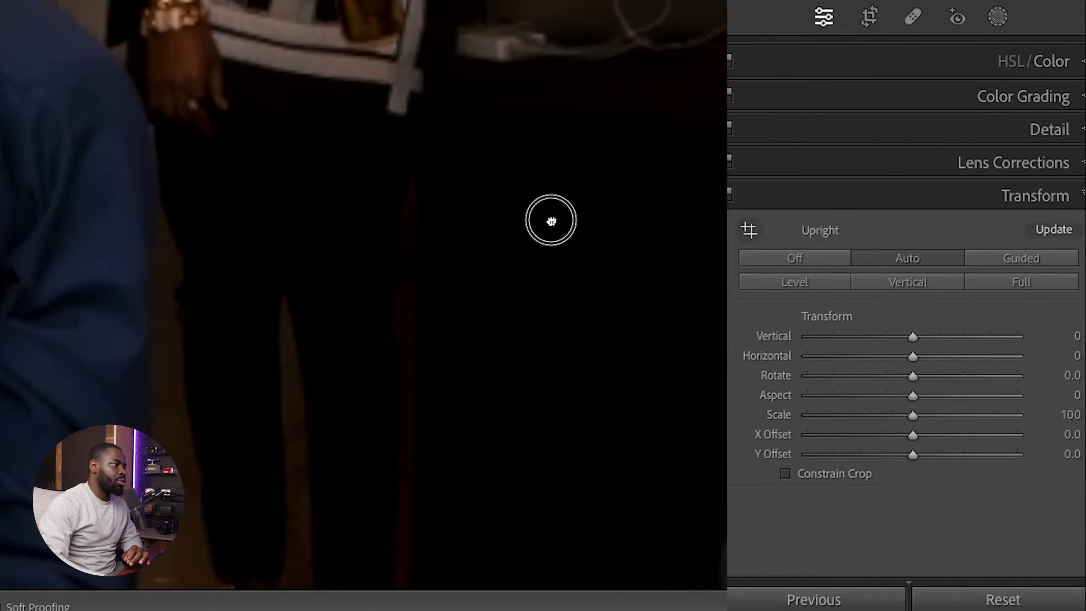
pyautogui.click(582, 214)
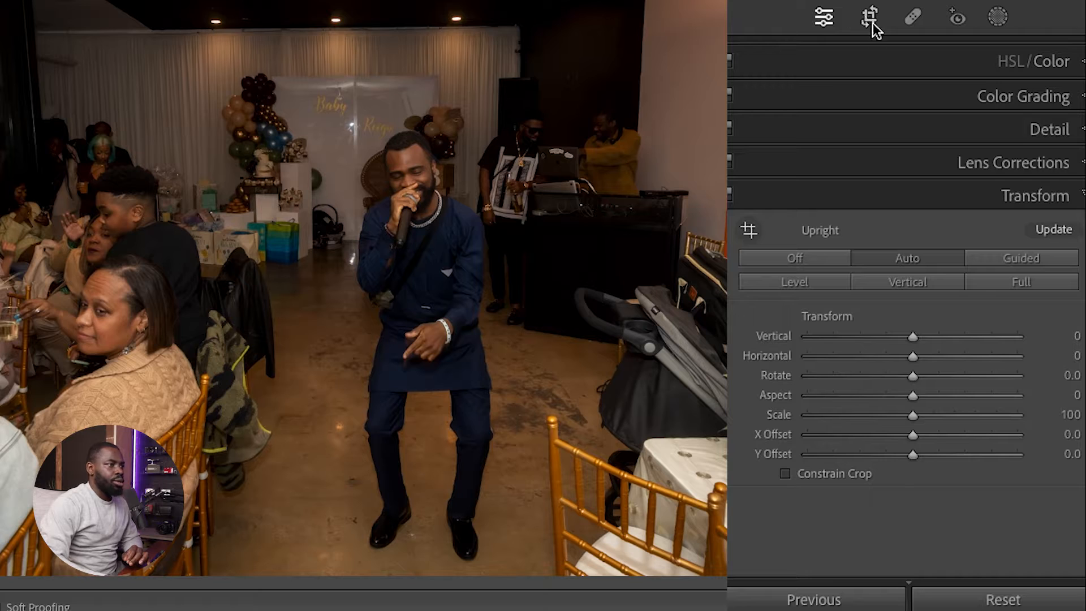
# Raise the exposure of LCSA7187 and of the following closer shot of the man with the microphone.
pyautogui.scroll(3, 931, 165)
pyautogui.click(941, 62)
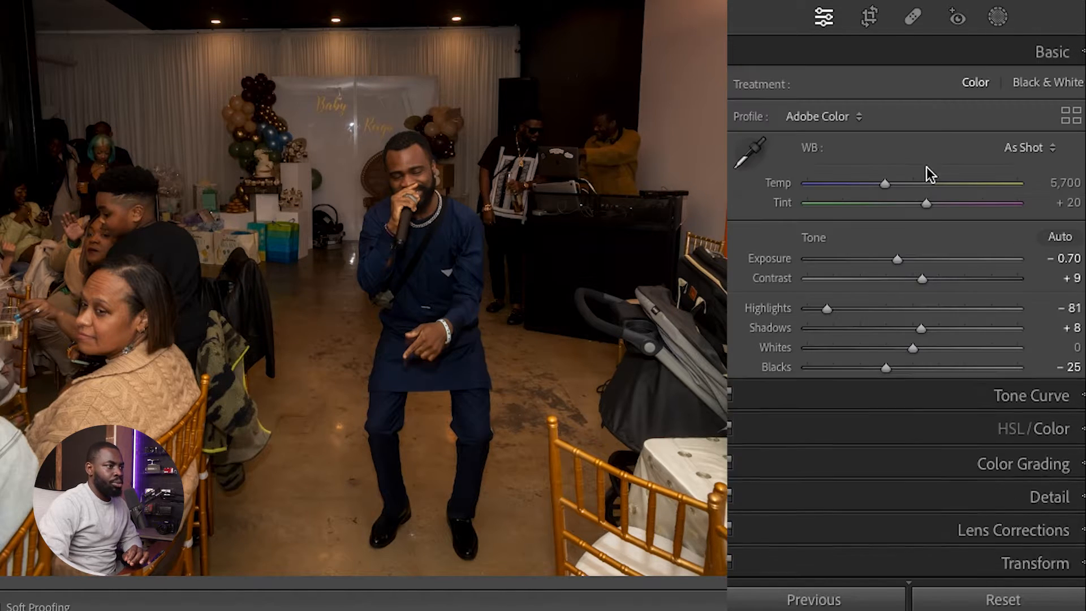
pyautogui.moveTo(910, 258); pyautogui.dragTo(910, 262)
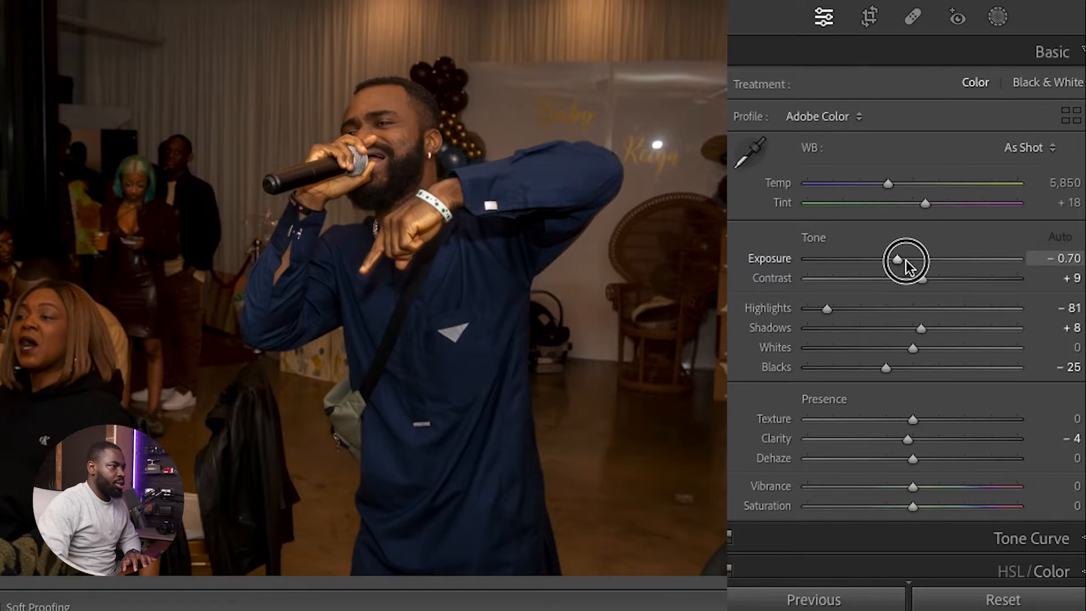
pyautogui.moveTo(905, 262); pyautogui.dragTo(909, 262)
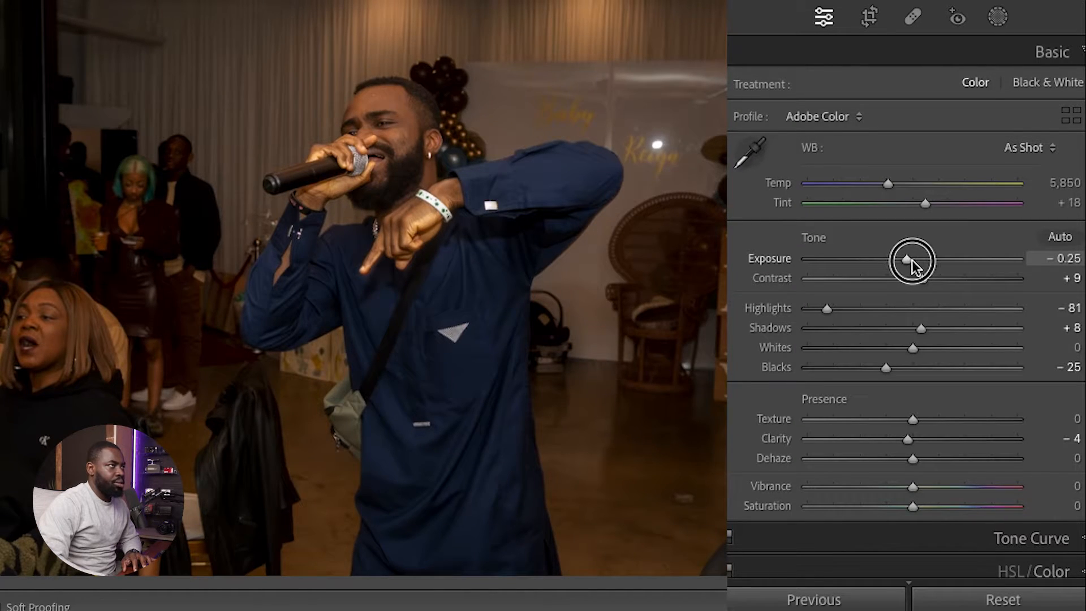
pyautogui.moveTo(911, 261); pyautogui.dragTo(915, 261)
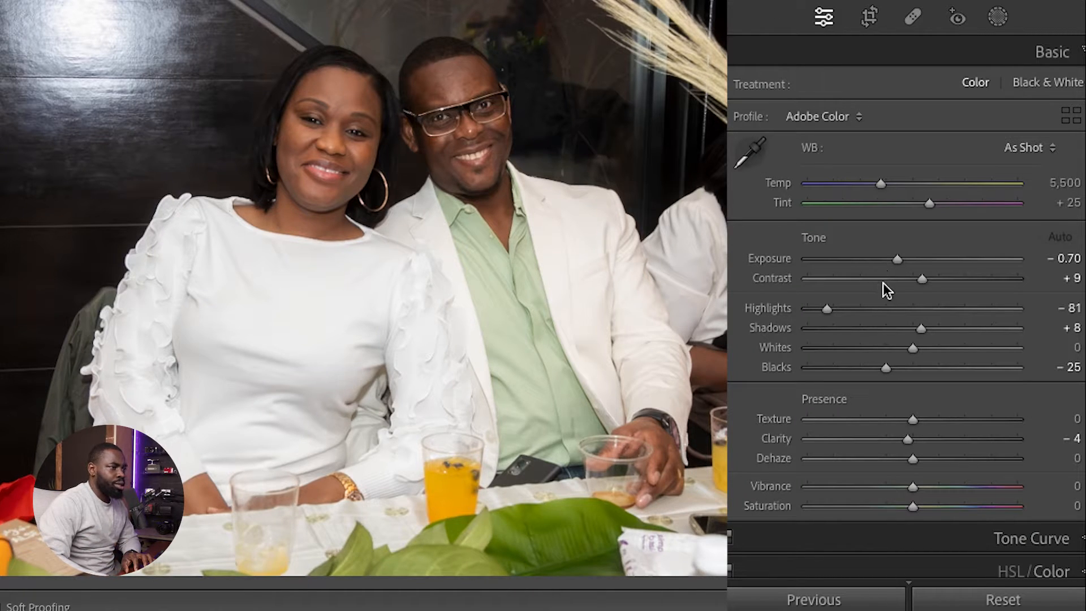
# Set the exposure of LCSA7189, the couple at the table, to -0.65 and crop it slightly tighter with a custom aspect.
pyautogui.moveTo(898, 260); pyautogui.dragTo(901, 259)
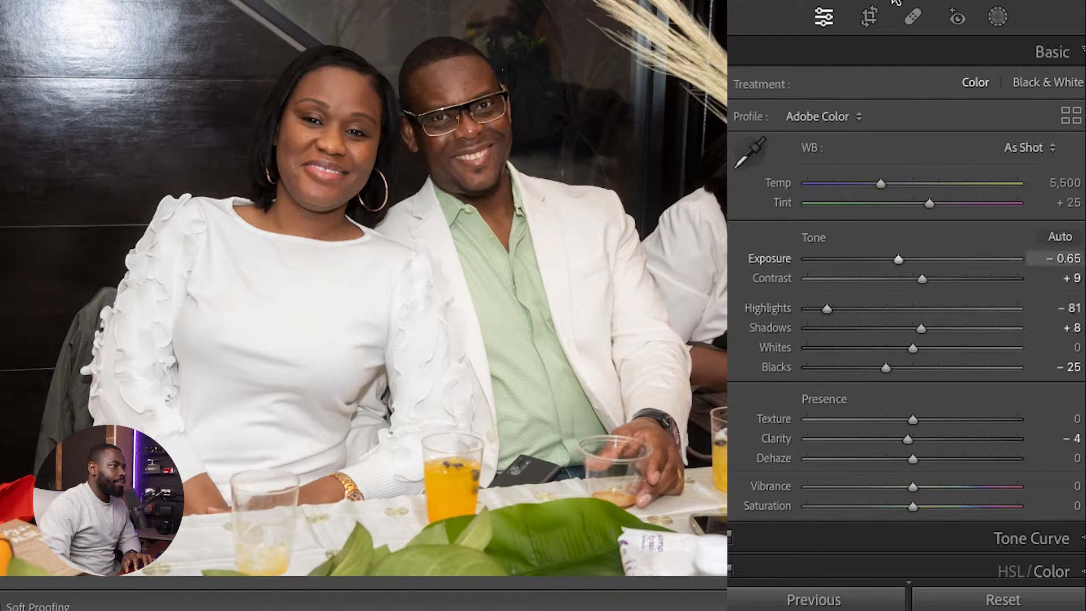
pyautogui.click(869, 17)
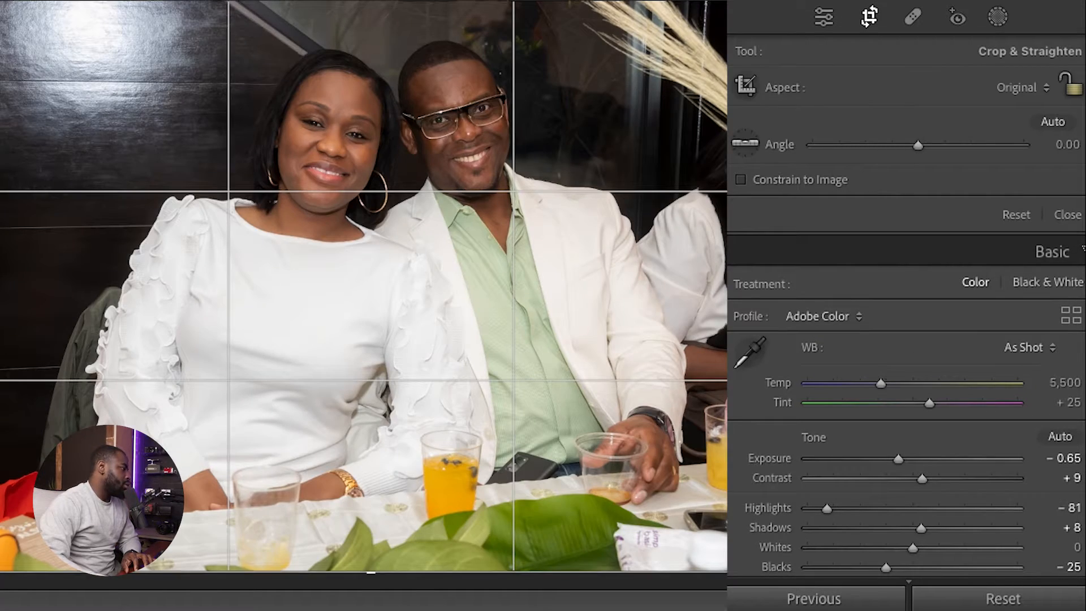
pyautogui.moveTo(0, 571); pyautogui.dragTo(0, 562)
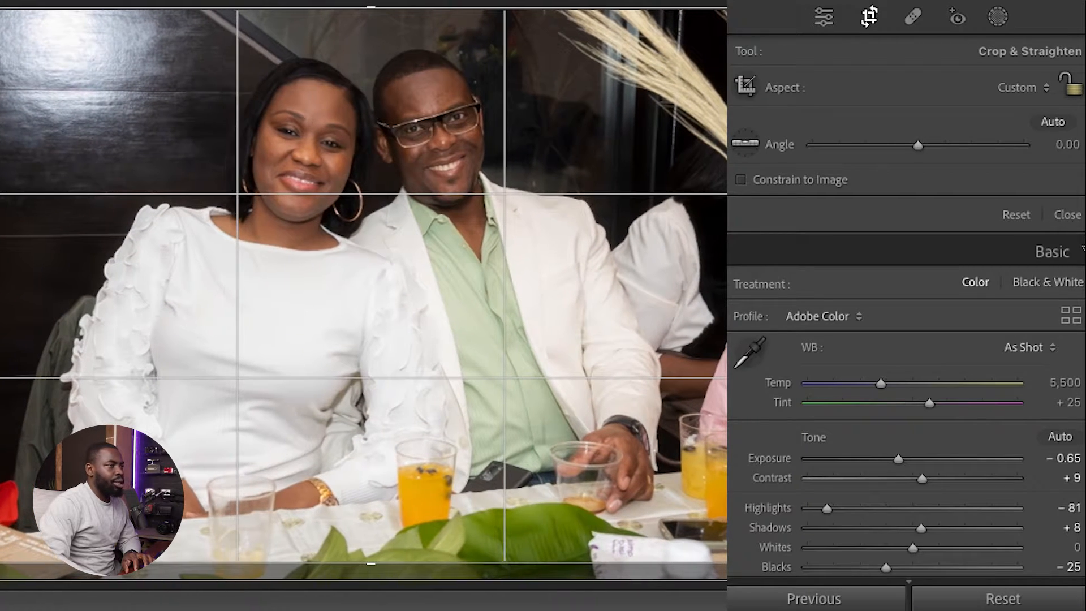
pyautogui.click(869, 17)
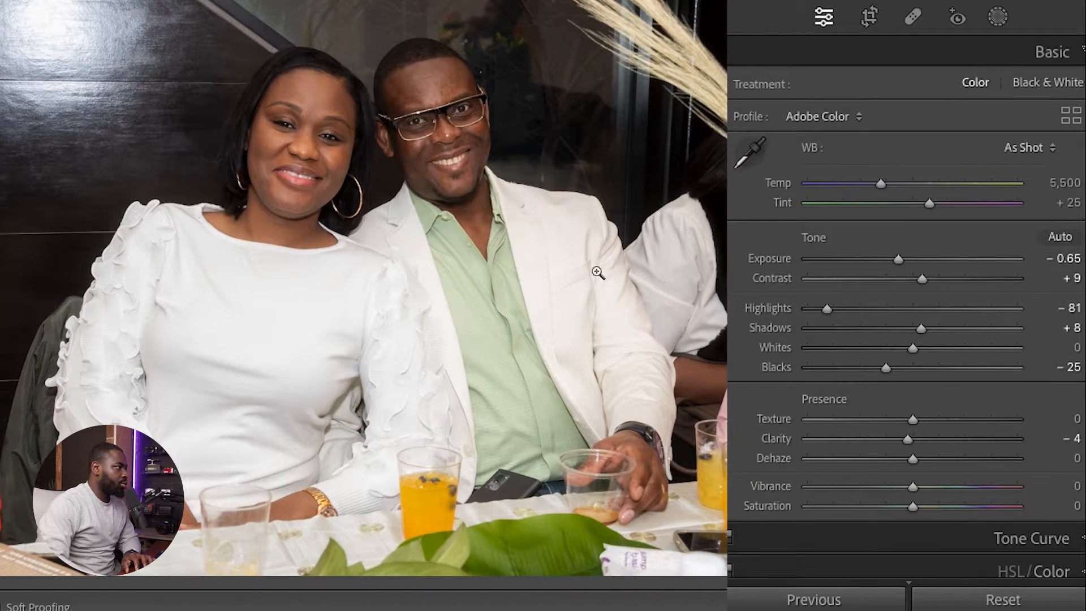
# Raise the exposure of the two seated-guests photos, LCSA7192 and LCSA7193, setting the second one to -0.25.
pyautogui.press('Right')
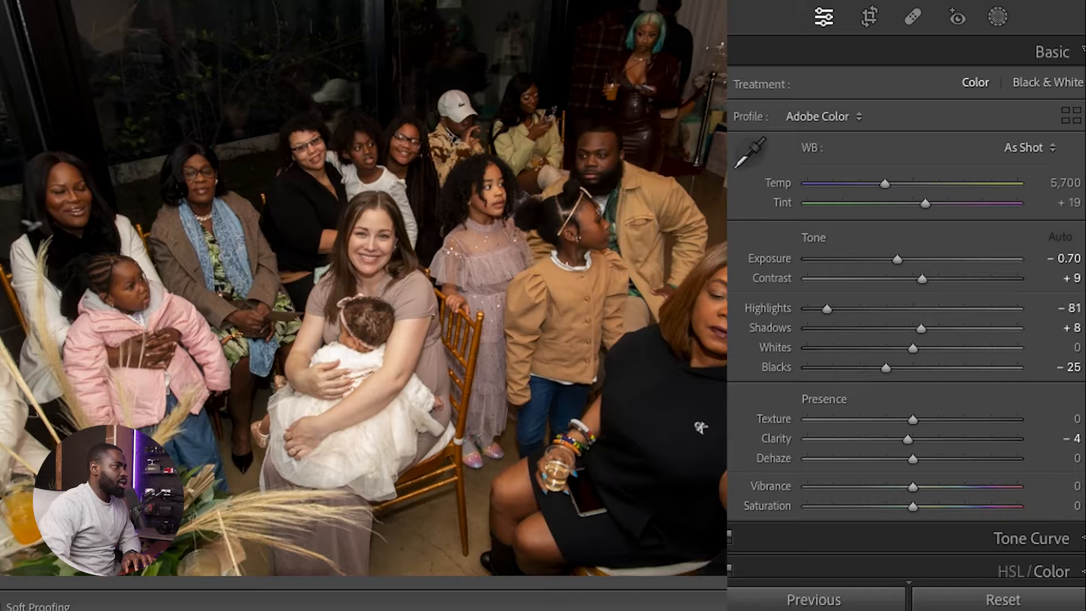
pyautogui.click(910, 260)
pyautogui.moveTo(910, 260); pyautogui.dragTo(912, 259)
pyautogui.press('Right')
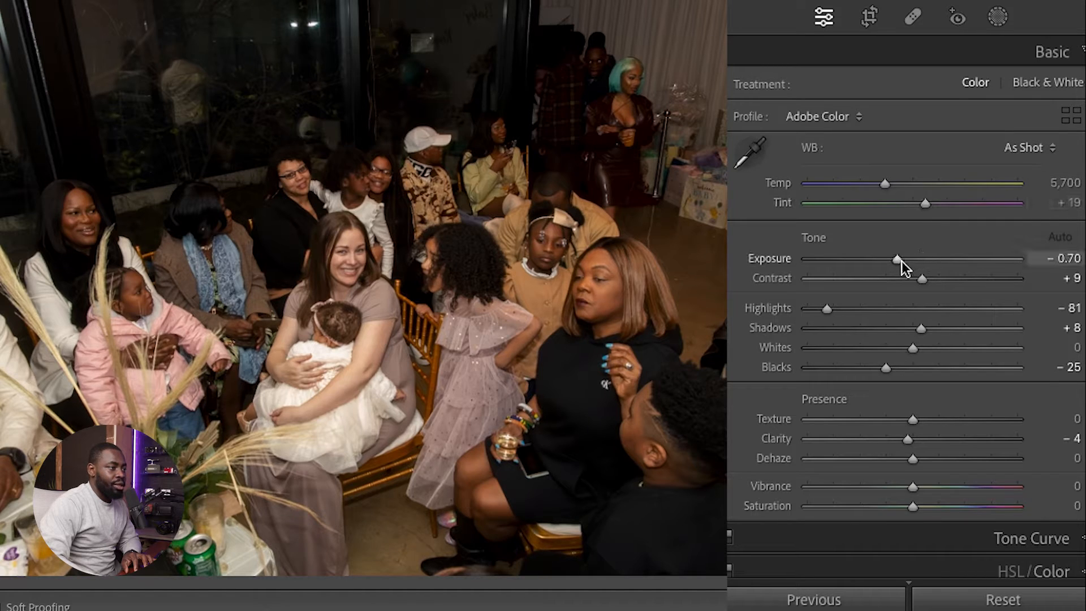
pyautogui.moveTo(898, 262); pyautogui.dragTo(908, 263)
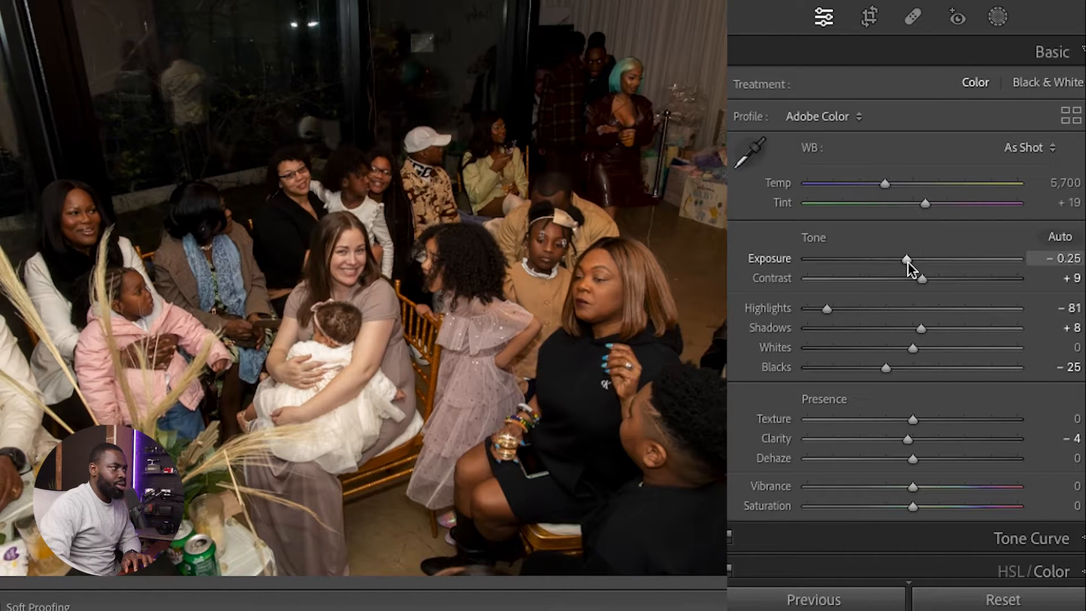
pyautogui.click(867, 25)
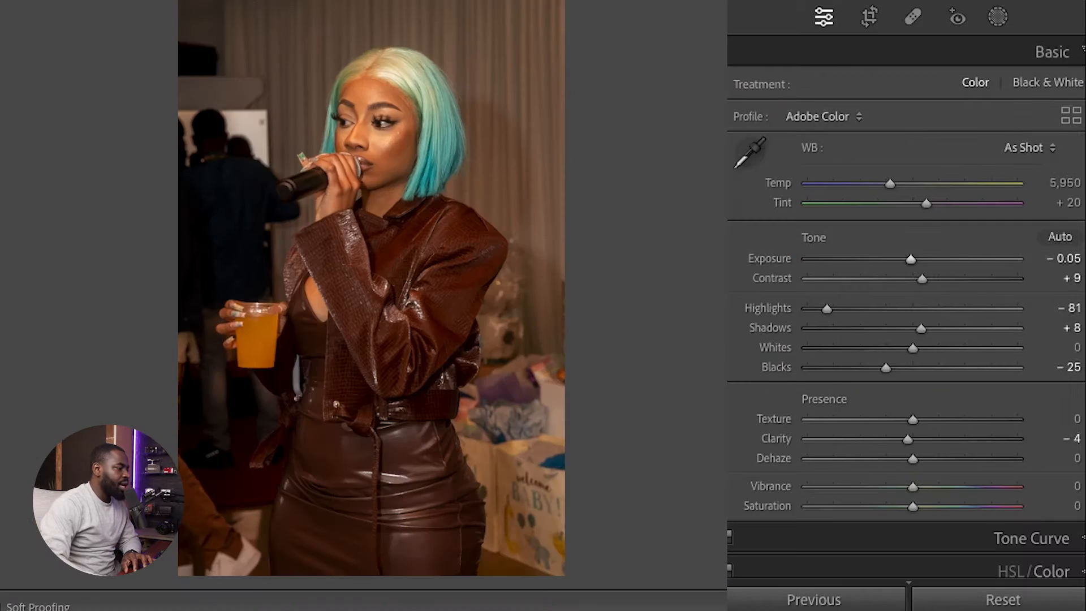
# Set the first portrait of the woman in the yellow blazer to exposure -0.15 and temperature 5,447, and compare before and after.
pyautogui.press('Right')
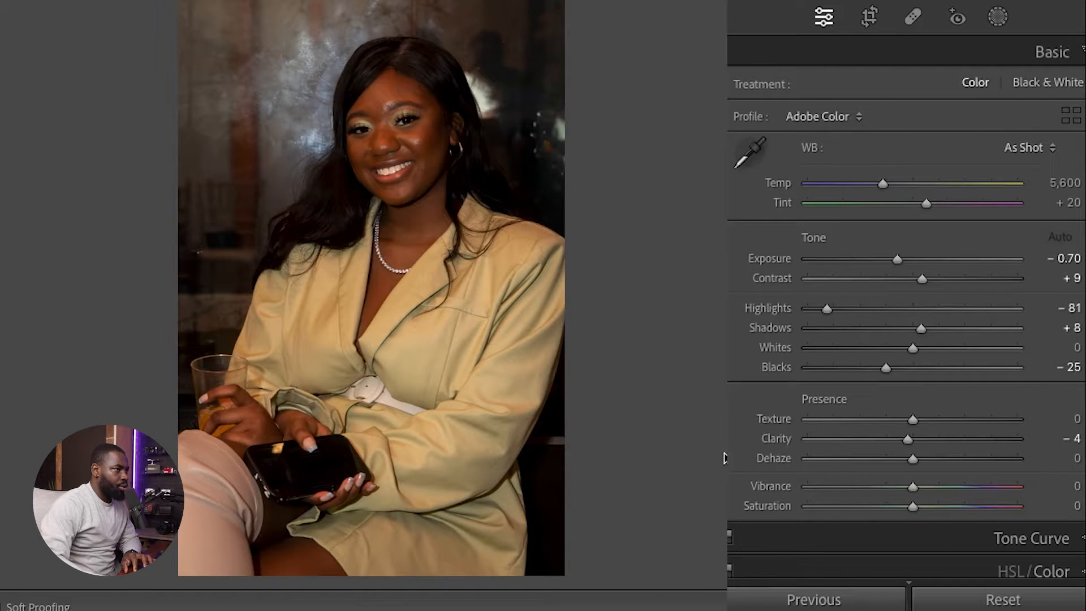
pyautogui.moveTo(904, 262); pyautogui.dragTo(916, 260)
pyautogui.moveTo(883, 184); pyautogui.dragTo(880, 187)
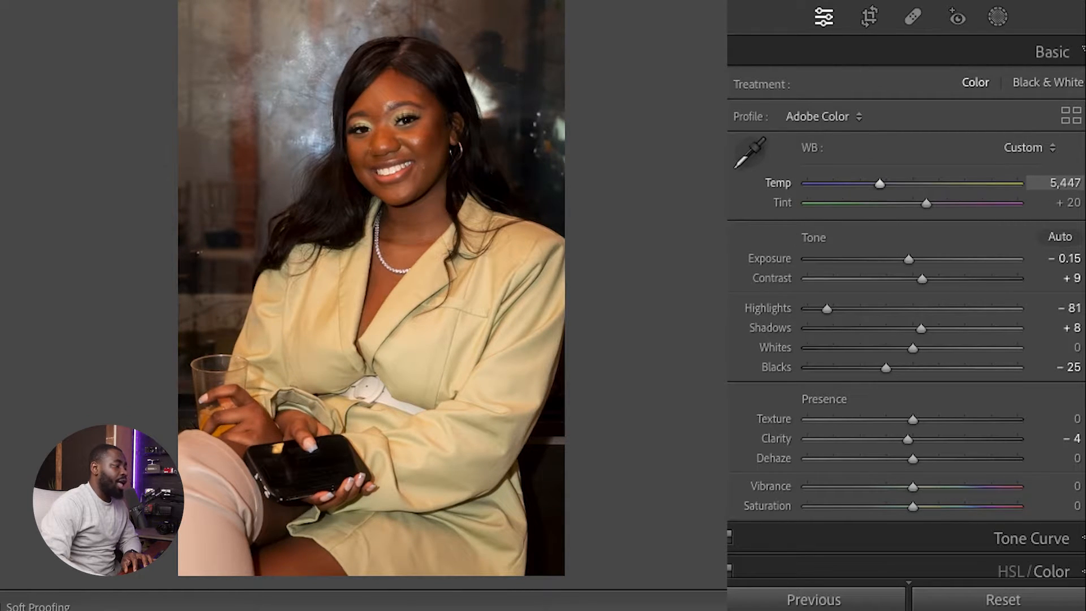
pyautogui.press('\\')
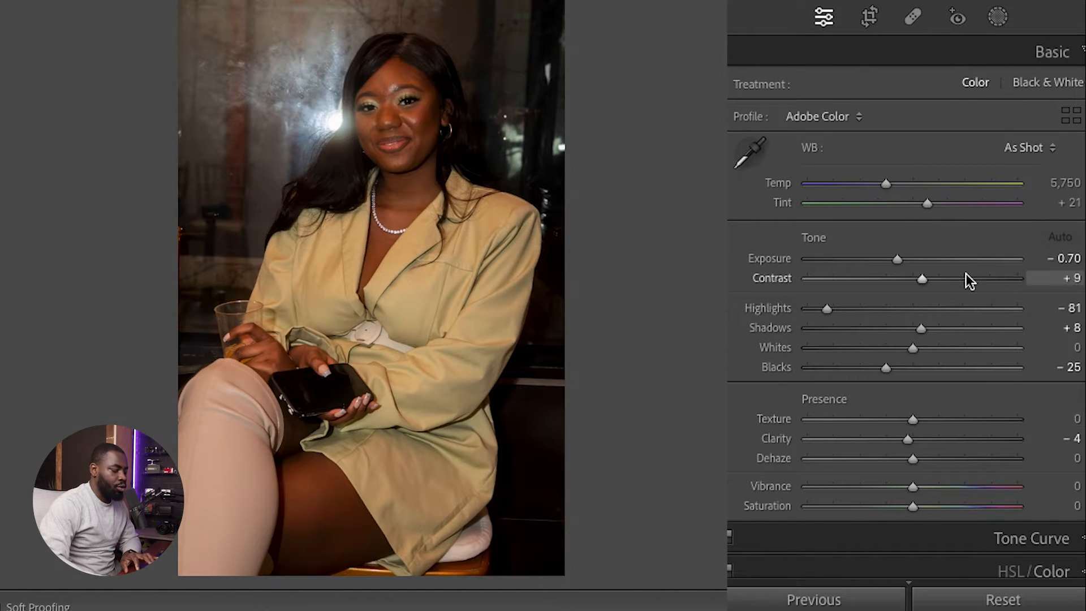
# Set the exposure of LCSA7198, the two women at the baby backdrop, to -0.10 and of their portrait LCSA7199 to -0.55.
pyautogui.press('Right')
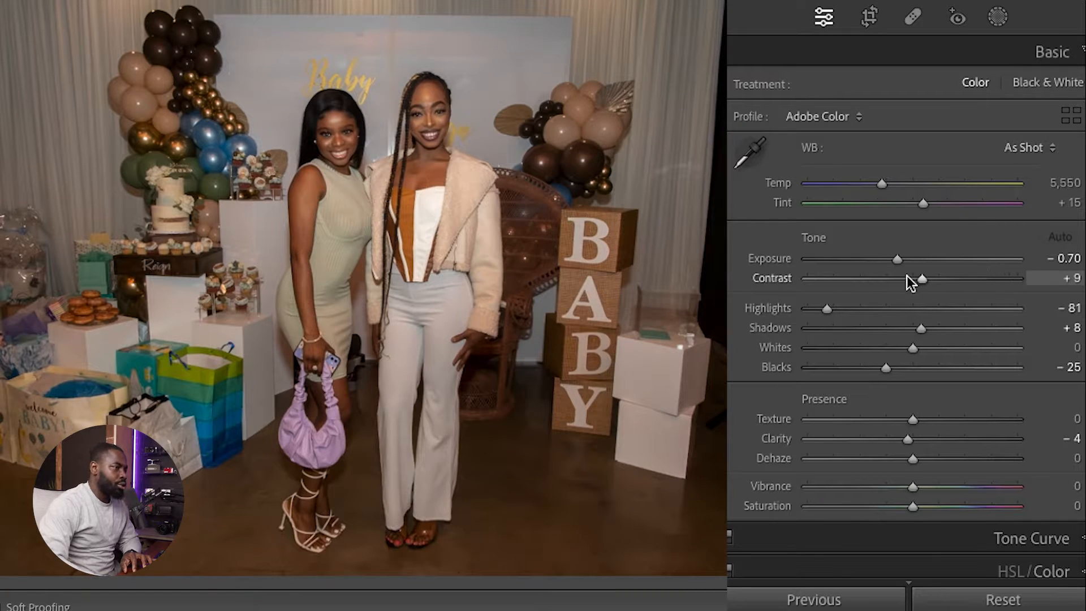
pyautogui.moveTo(903, 260); pyautogui.dragTo(904, 259)
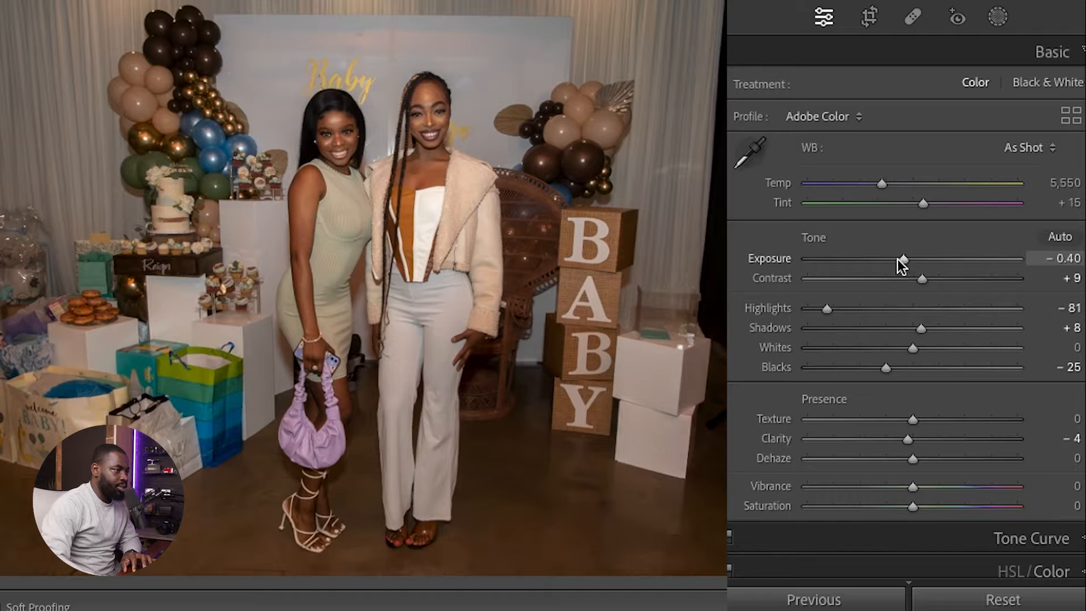
pyautogui.moveTo(914, 263); pyautogui.dragTo(914, 263)
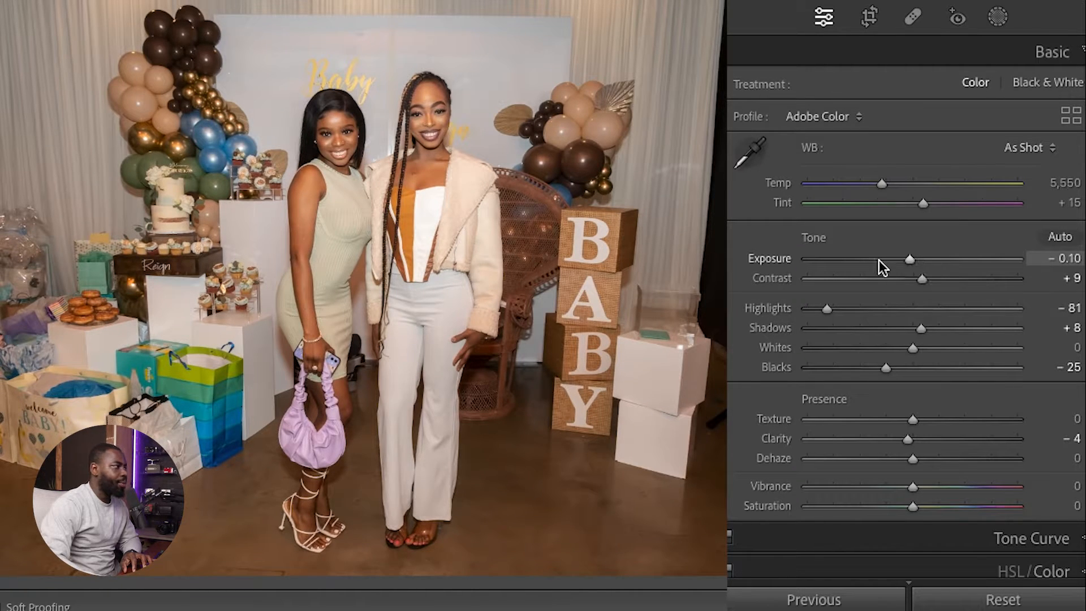
pyautogui.press('Right')
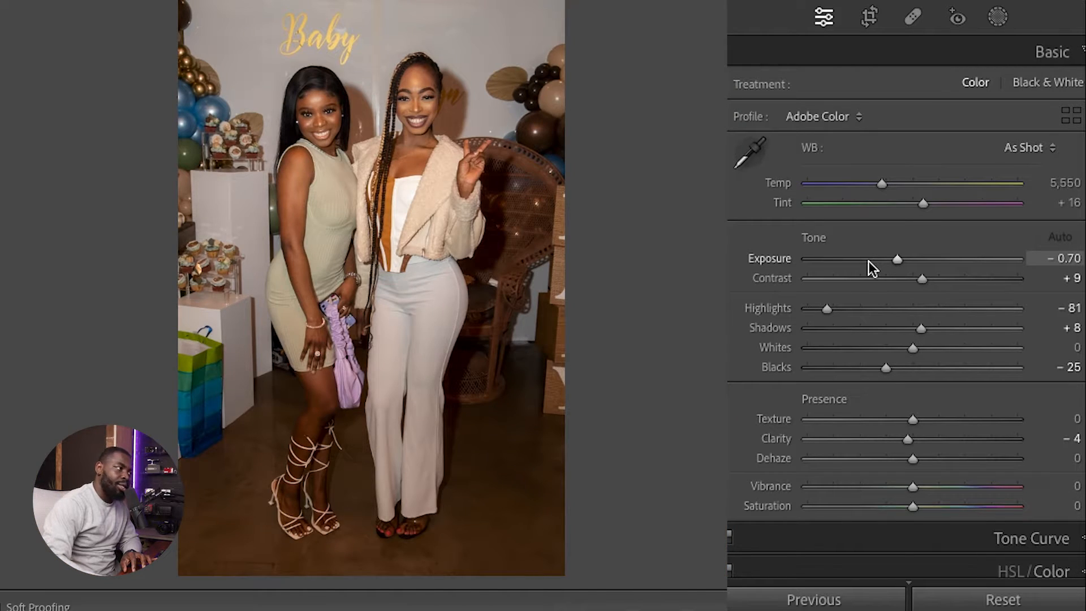
pyautogui.moveTo(897, 260); pyautogui.dragTo(899, 259)
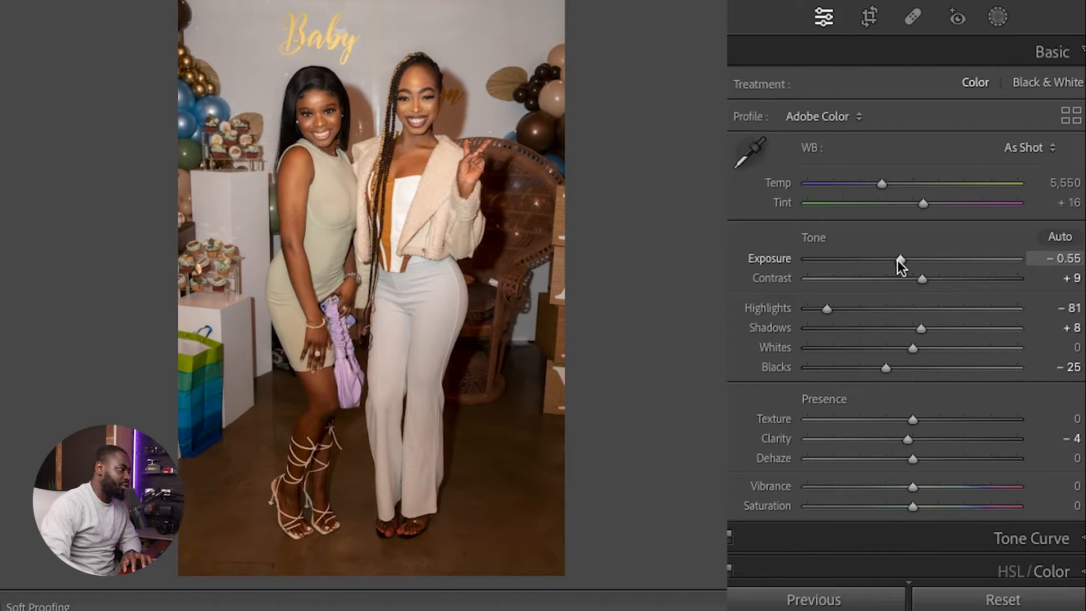
# Set the exposure of the two photos of the embracing women to -0.35 for LCSA7200 and -0.40 for LCSA7201.
pyautogui.press('Right')
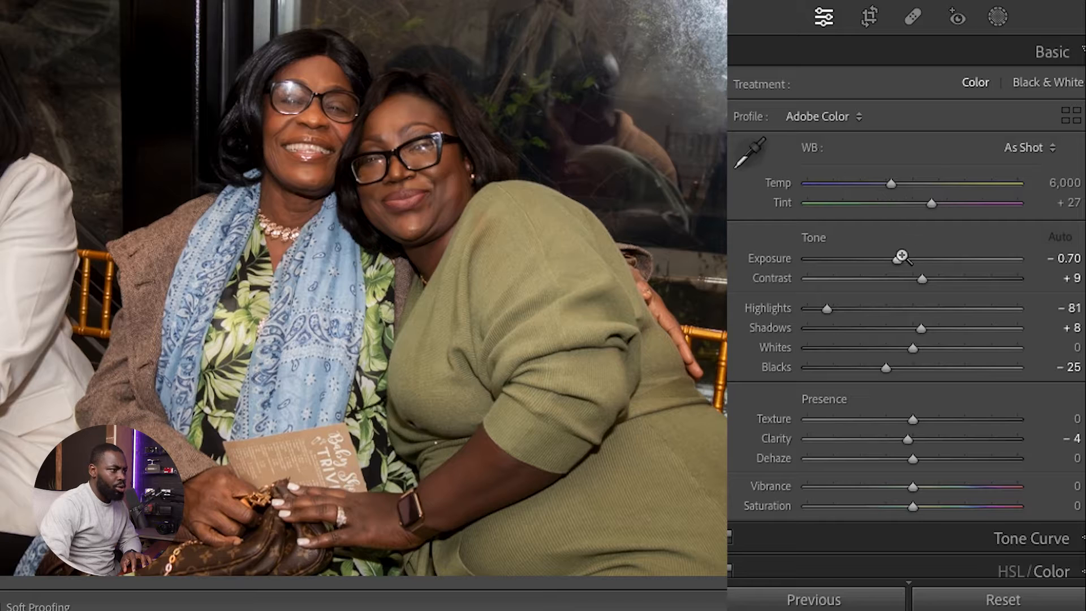
pyautogui.moveTo(899, 263); pyautogui.dragTo(907, 263)
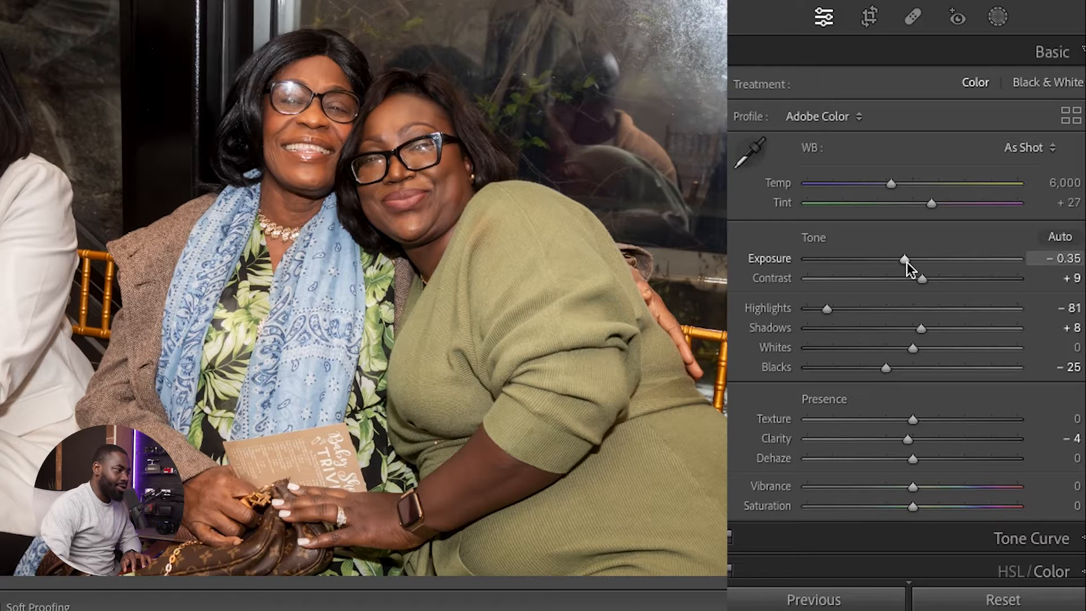
pyautogui.press('Right')
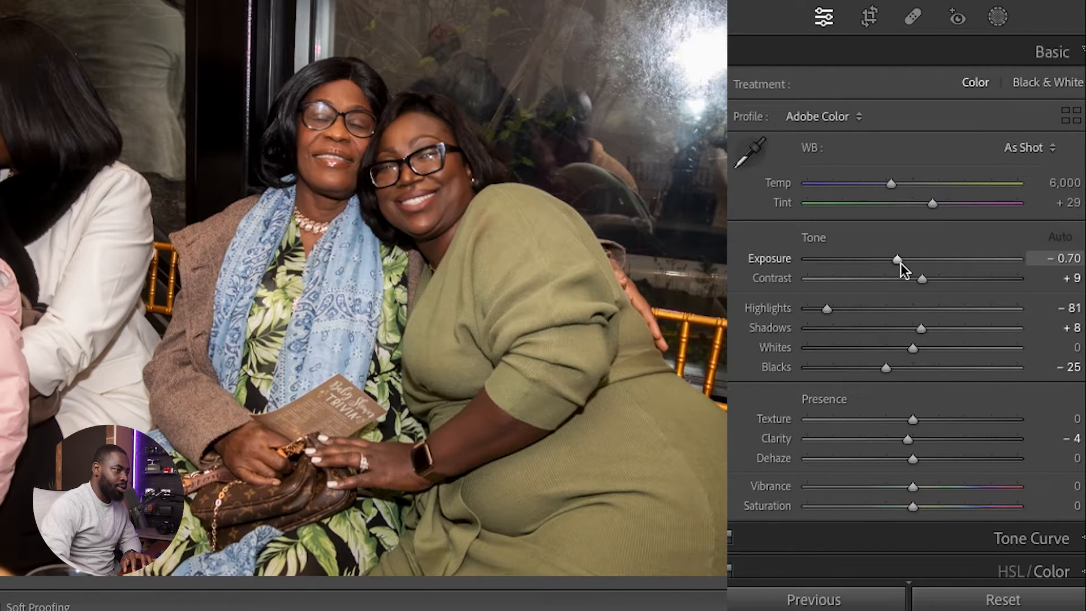
pyautogui.moveTo(900, 262); pyautogui.dragTo(904, 263)
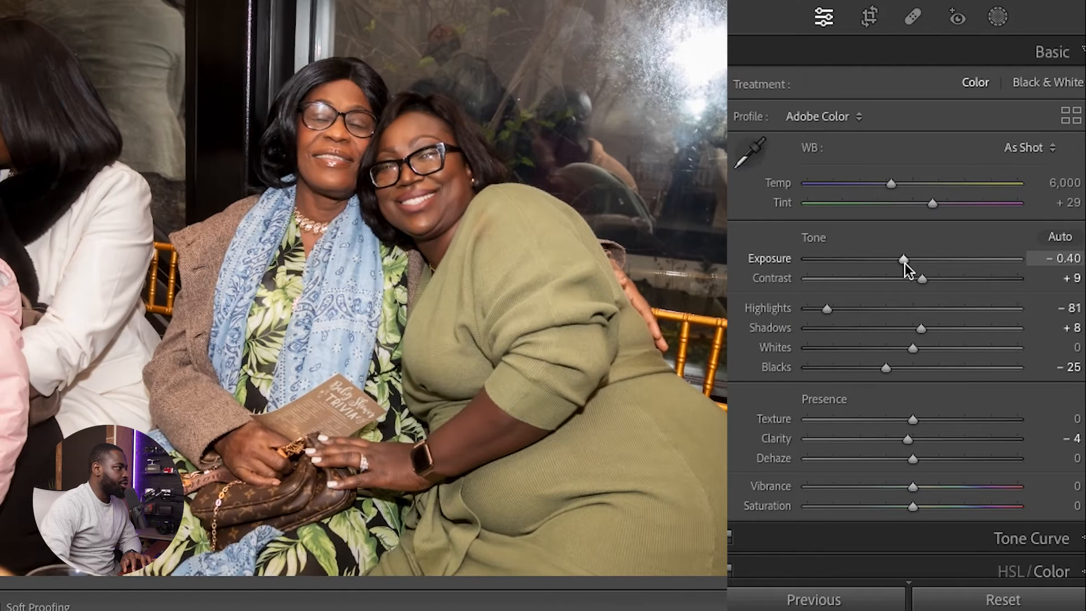
# Crop the portrait of the couple holding the baby to a vertical 4 x 5 frame and set its exposure to -0.50.
pyautogui.press('Right')
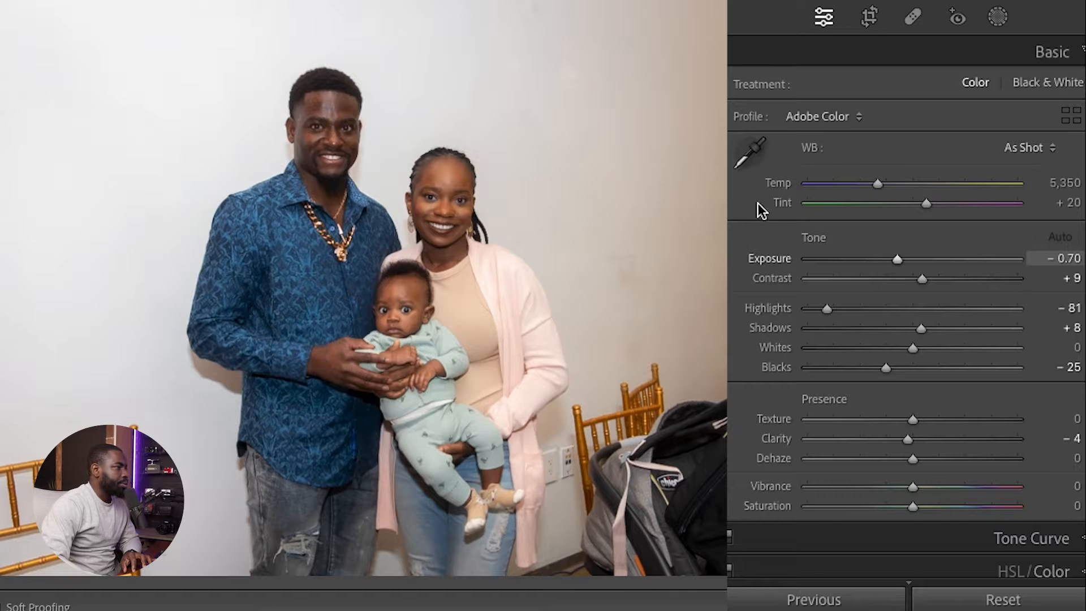
pyautogui.click(869, 20)
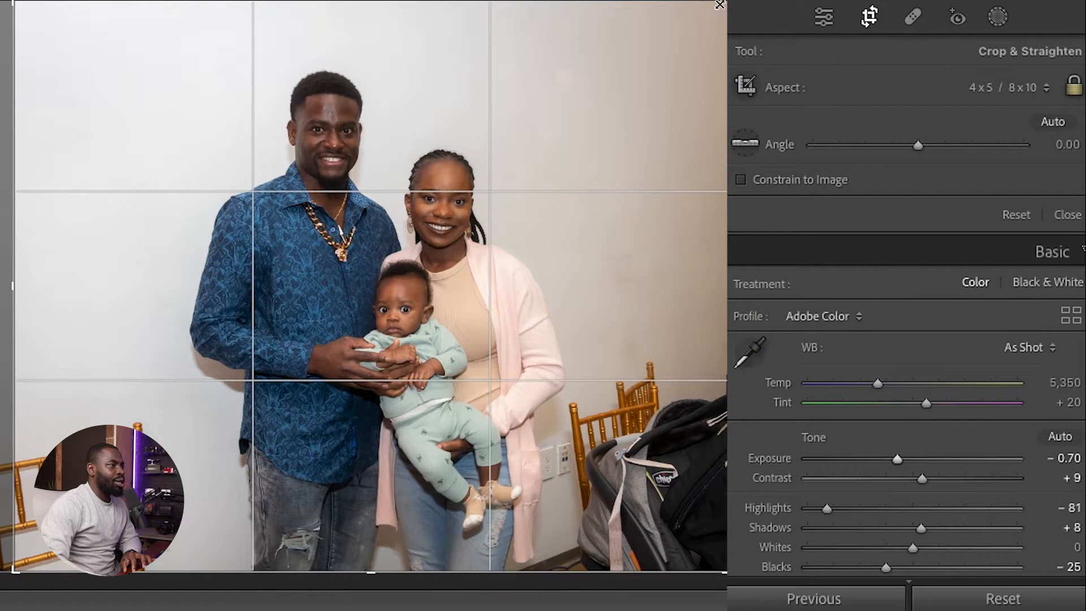
pyautogui.press('x')
pyautogui.moveTo(558, 141); pyautogui.dragTo(384, 19)
pyautogui.moveTo(377, 122); pyautogui.dragTo(371, 121)
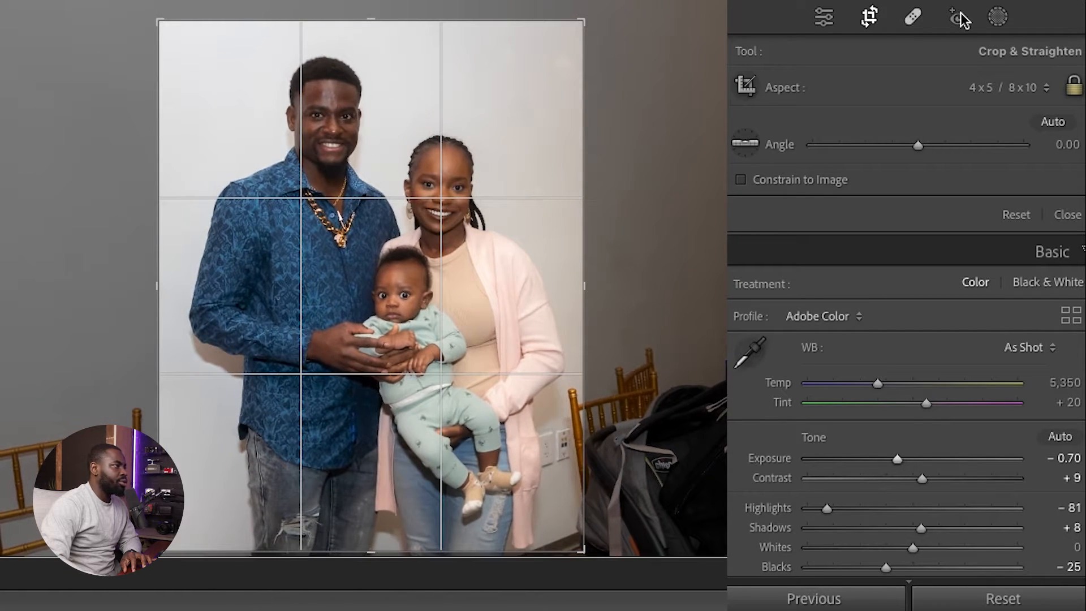
pyautogui.click(869, 25)
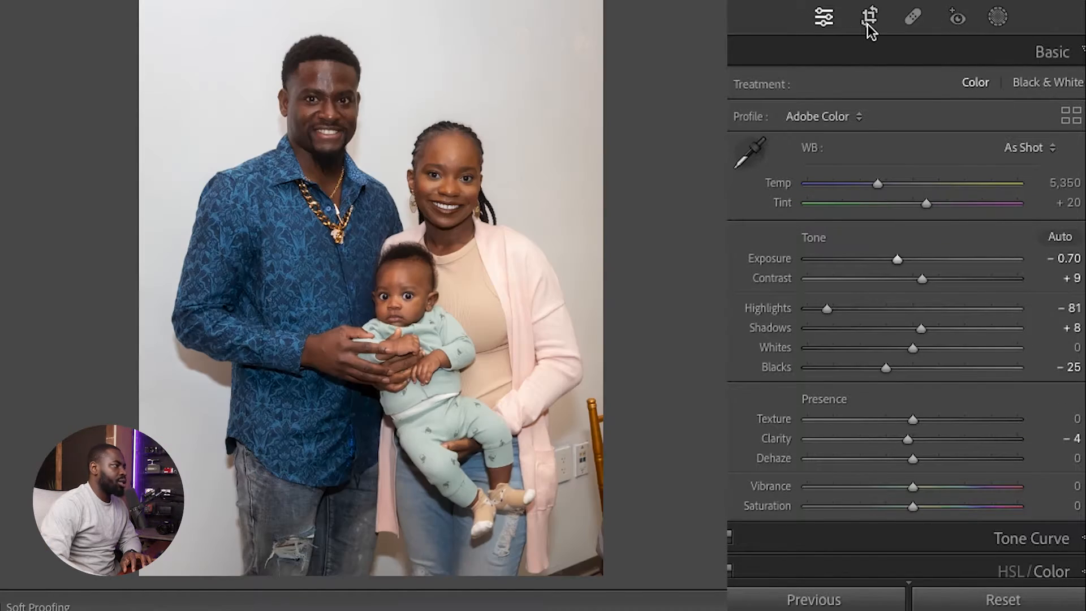
pyautogui.moveTo(898, 258); pyautogui.dragTo(904, 259)
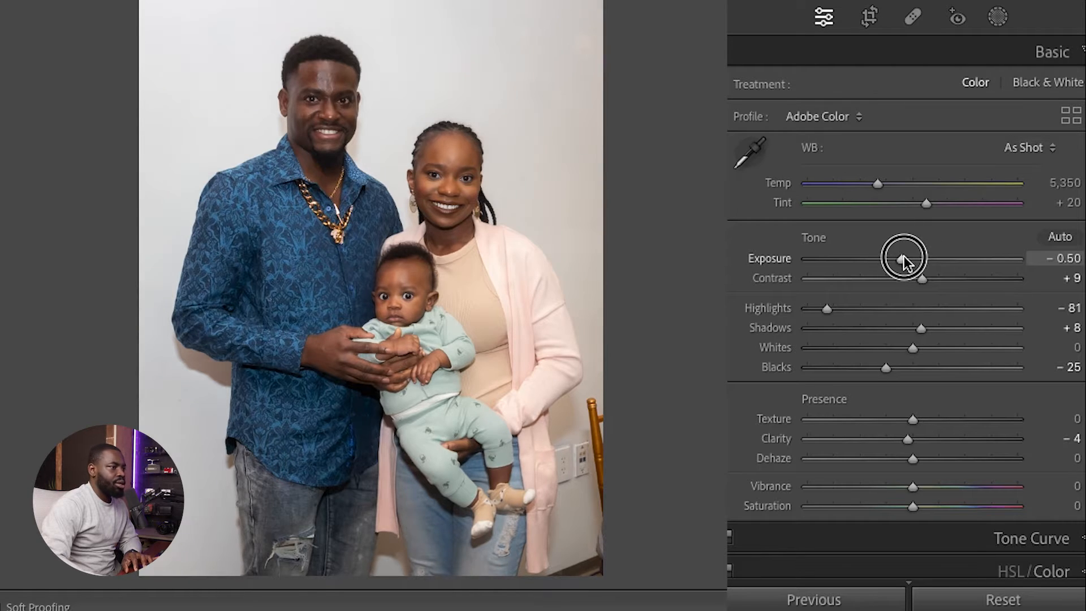
pyautogui.click(869, 17)
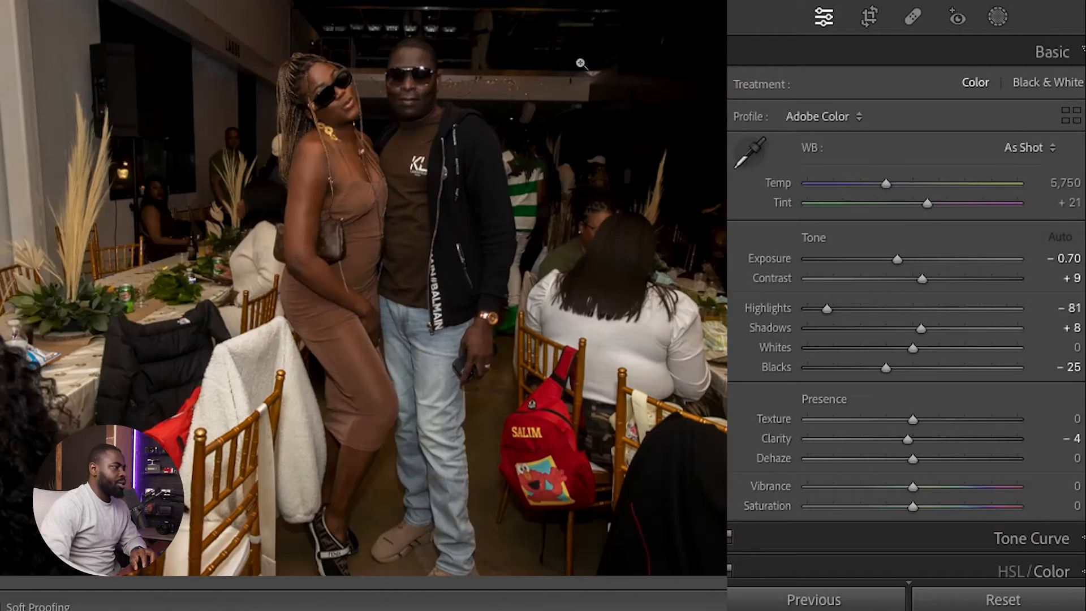
# Raise exposure and shadows on the couple in sunglasses, and set the exposure of the white-blazer guest clasping hands to -0.95.
pyautogui.moveTo(898, 259); pyautogui.dragTo(910, 261)
pyautogui.moveTo(921, 328); pyautogui.dragTo(934, 328)
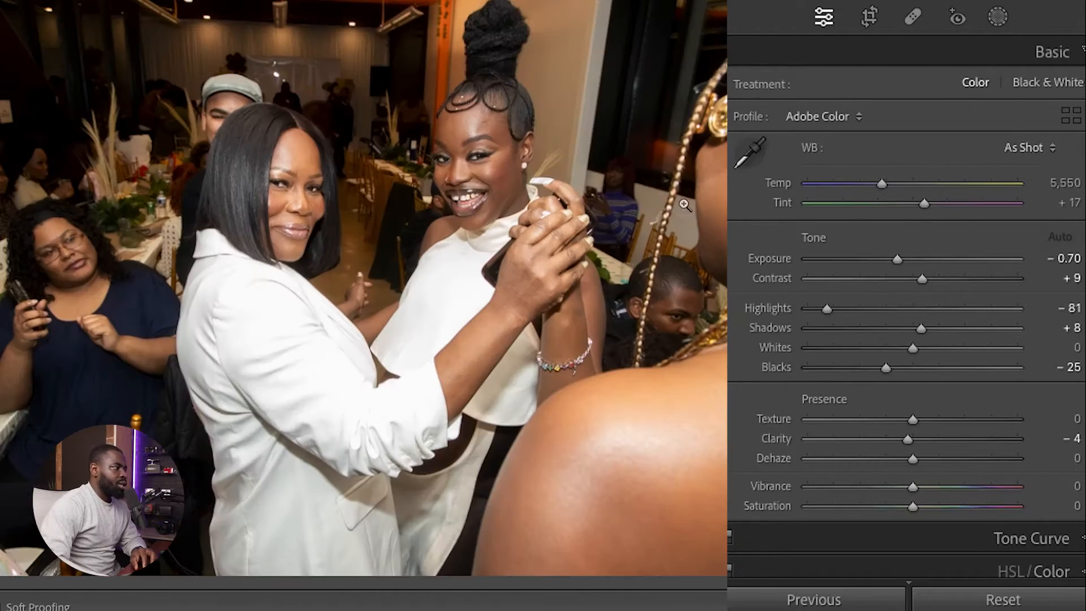
pyautogui.moveTo(896, 259); pyautogui.dragTo(894, 260)
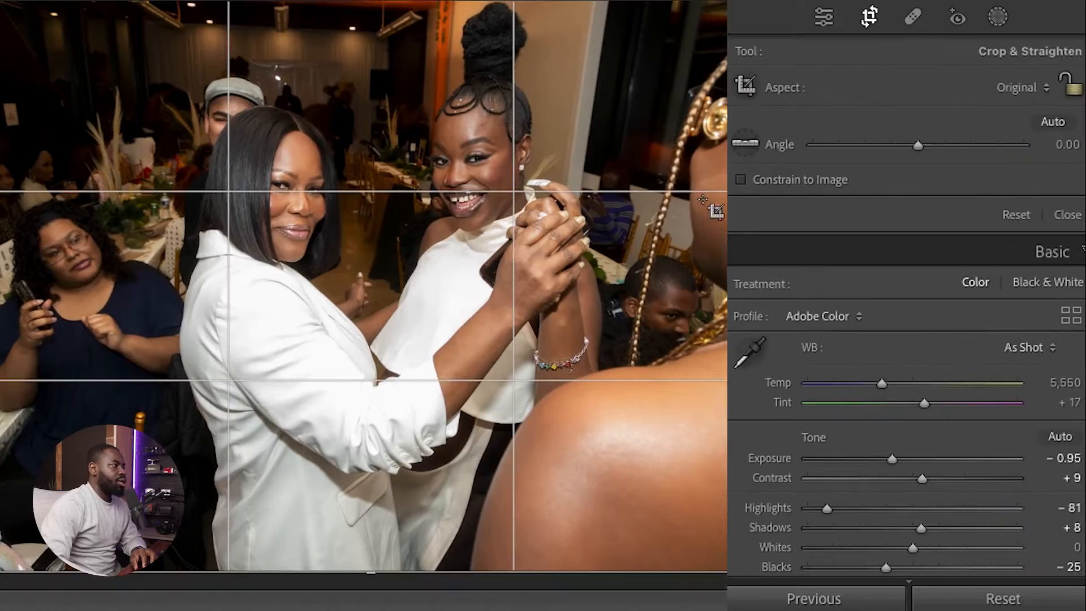
pyautogui.click(869, 18)
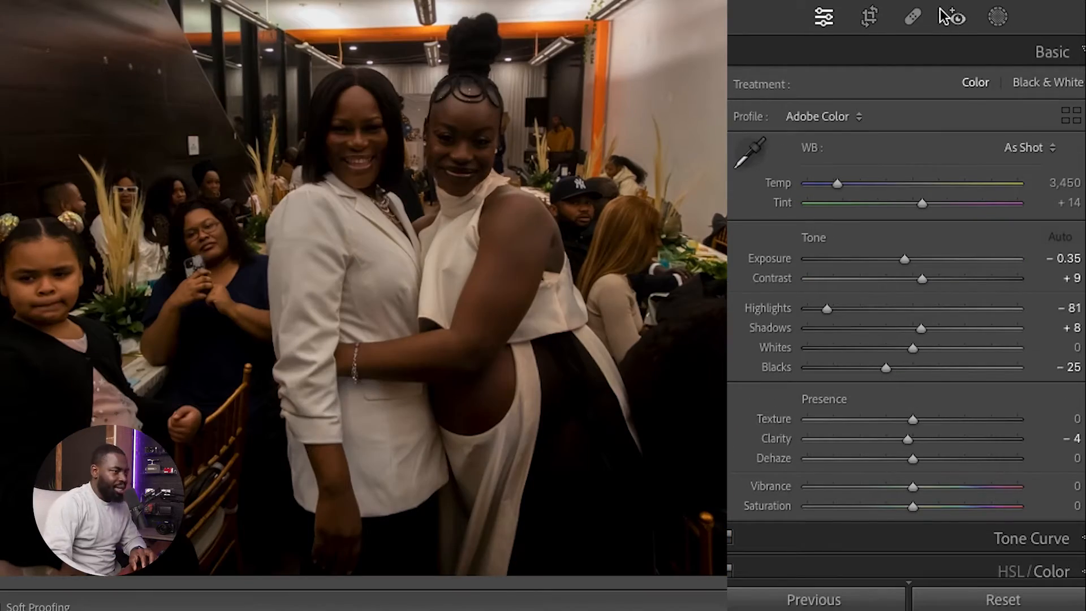
# Brighten the exposure of the dark photo of the white-blazer guest embracing the mother-to-be.
pyautogui.moveTo(904, 259); pyautogui.dragTo(932, 257)
pyautogui.click(869, 18)
pyautogui.click(865, 18)
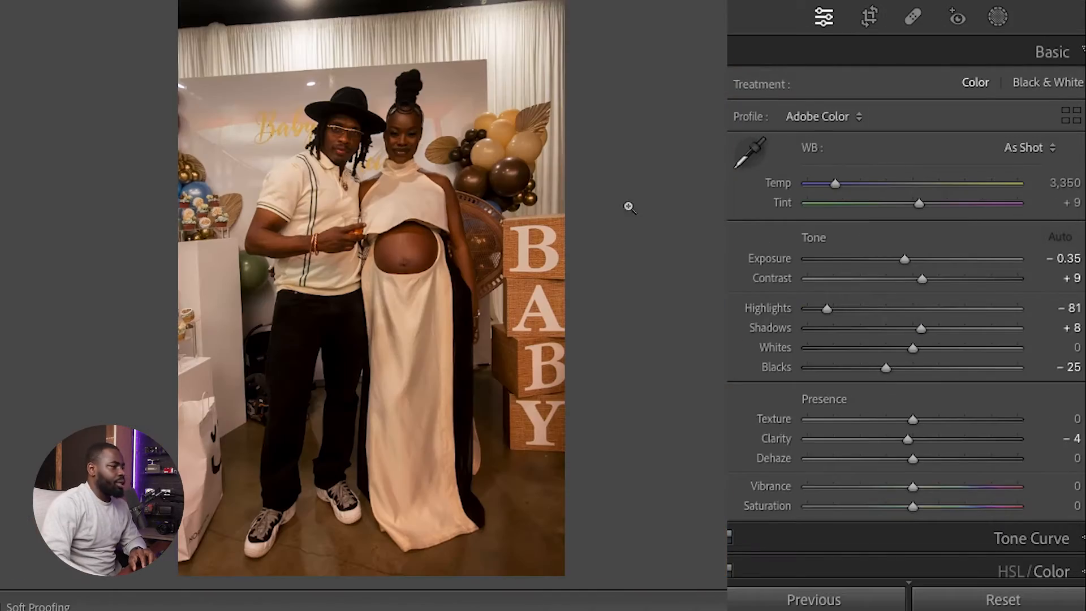
# Set the full-length backdrop photo with the man in the black hat to exposure +0.40, contrast +24, highlights -38 and temperature 3,113.
pyautogui.scroll(-8, 828, 265)
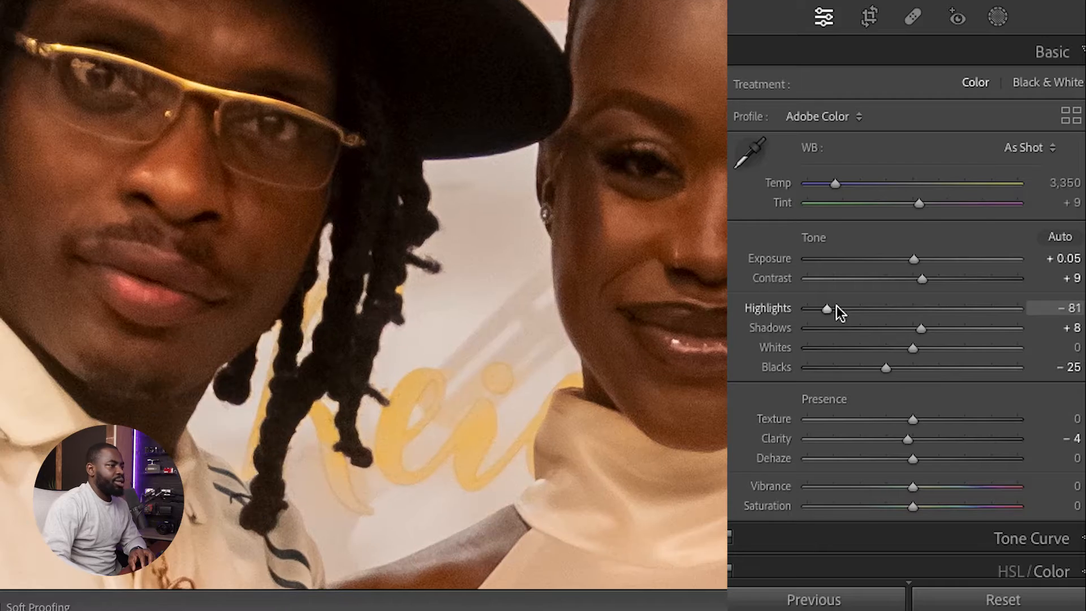
pyautogui.moveTo(837, 305); pyautogui.dragTo(872, 308)
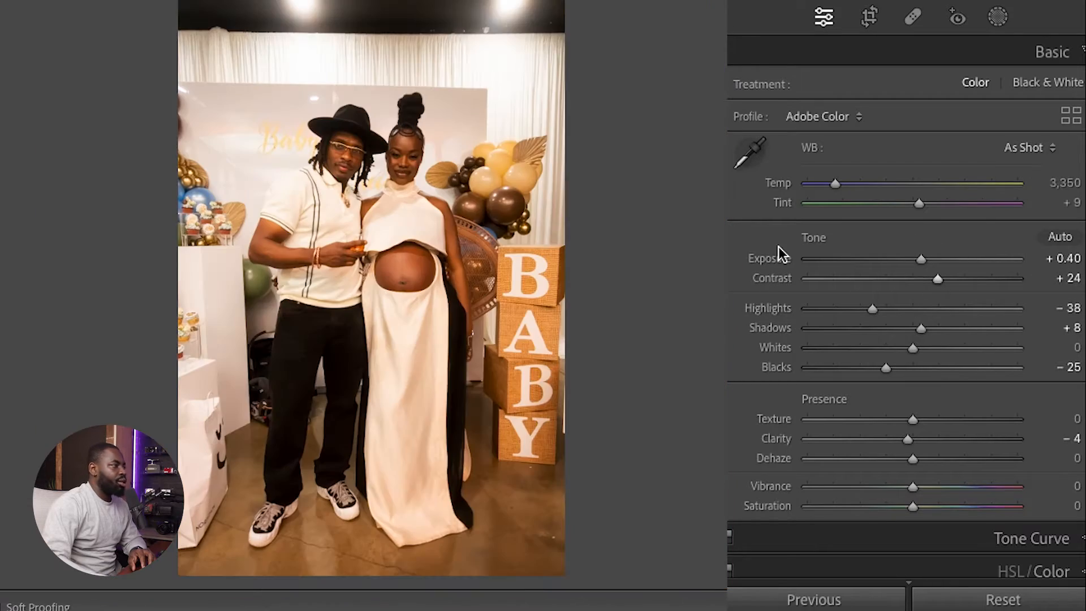
pyautogui.moveTo(835, 182); pyautogui.dragTo(817, 184)
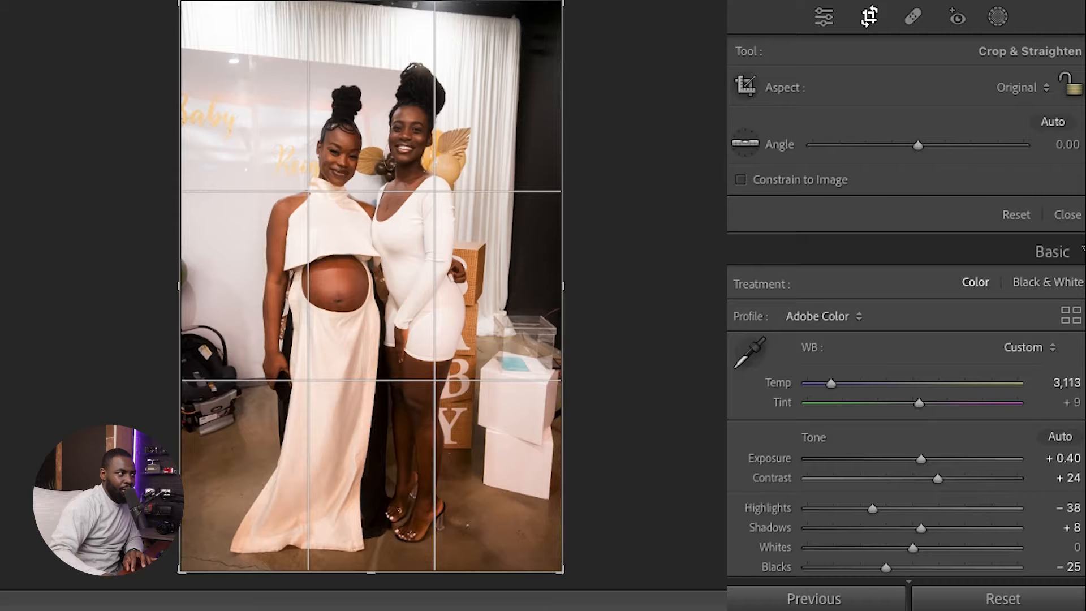
# Crop the full-length photo of the mother-to-be and the woman in the white dress tighter around them.
pyautogui.moveTo(466, 5); pyautogui.dragTo(465, 16)
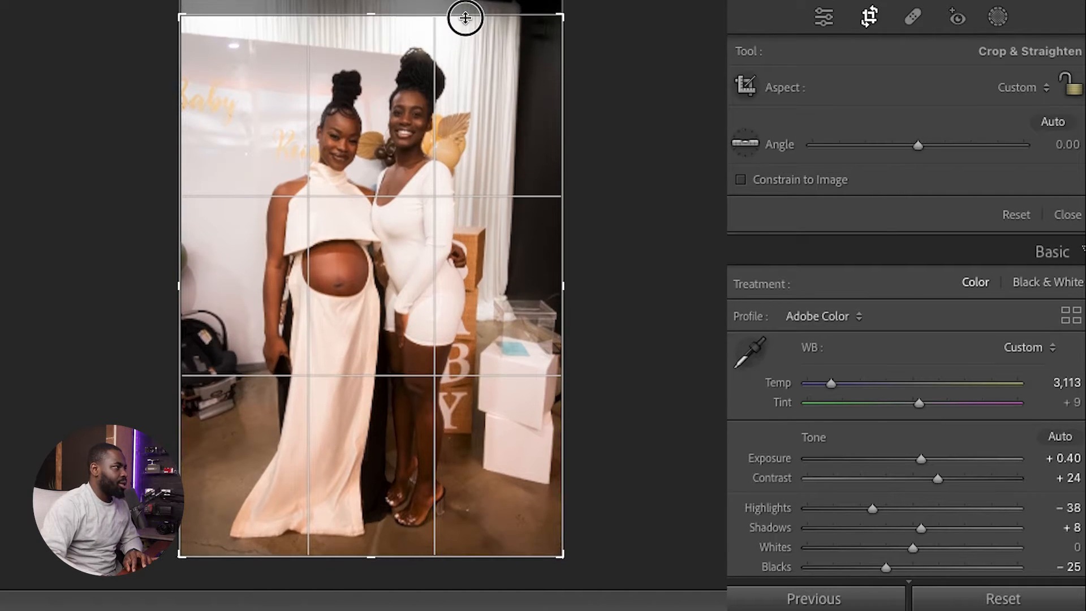
pyautogui.moveTo(561, 28); pyautogui.dragTo(514, 49)
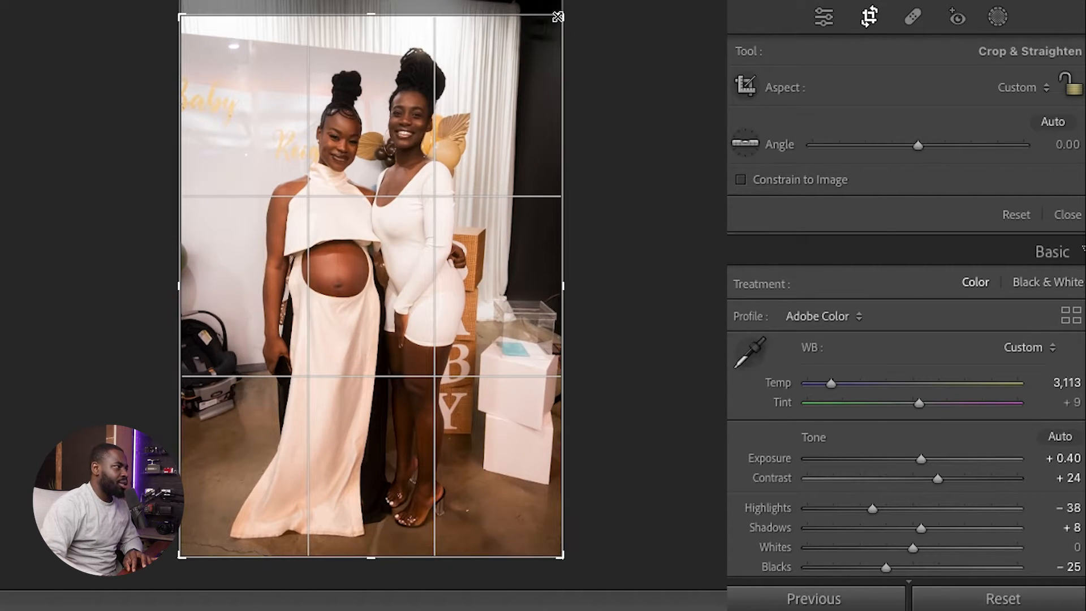
pyautogui.click(869, 17)
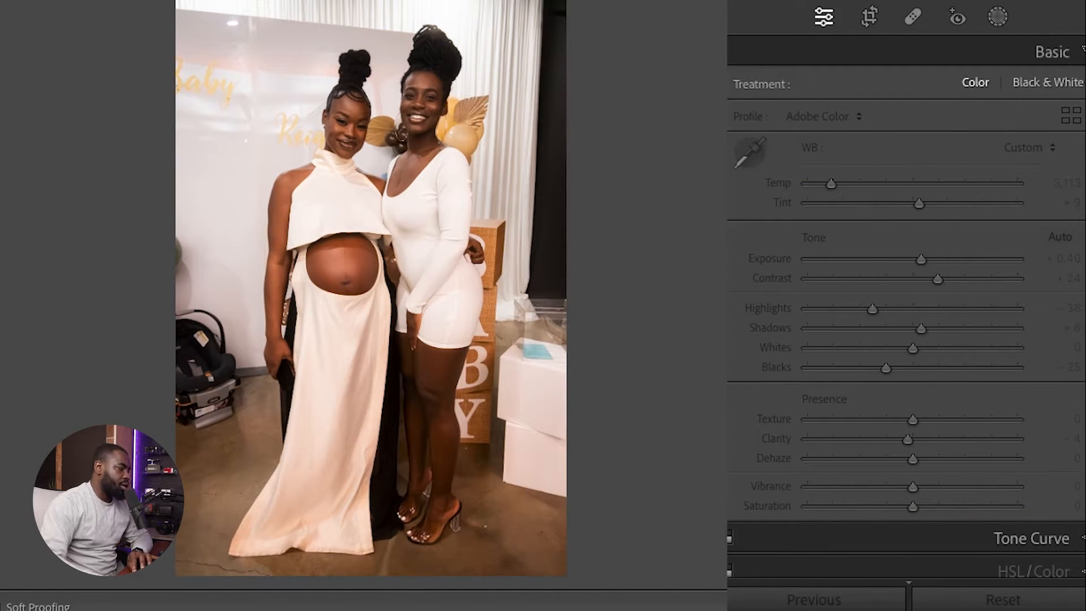
# Set the orange saturation to -10 on the photo of the three women, checking the skin tone up close.
pyautogui.press('Right')
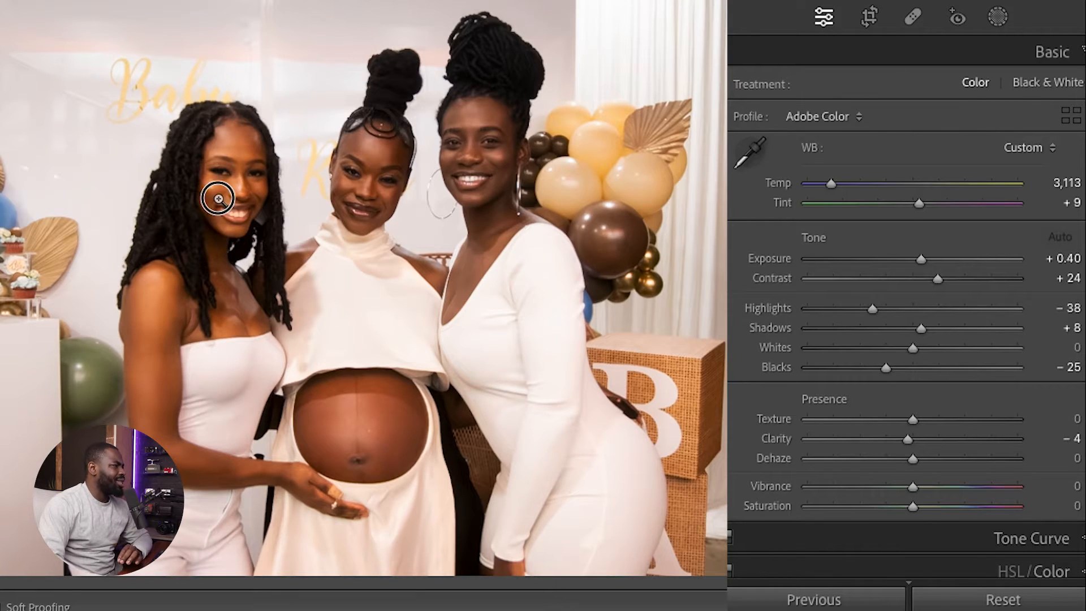
pyautogui.click(221, 191)
pyautogui.click(911, 46)
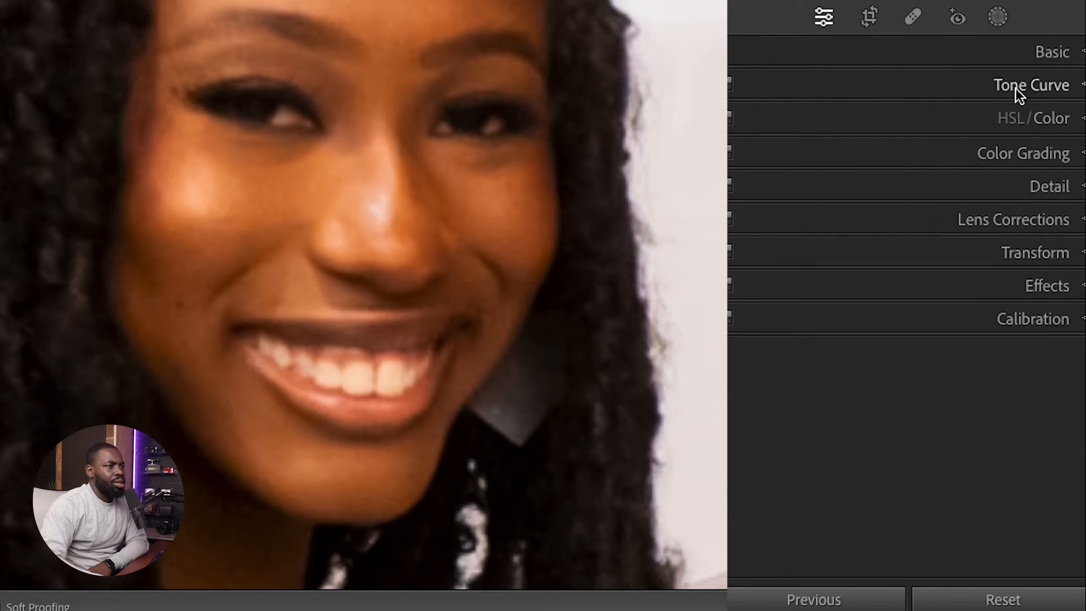
pyautogui.click(977, 116)
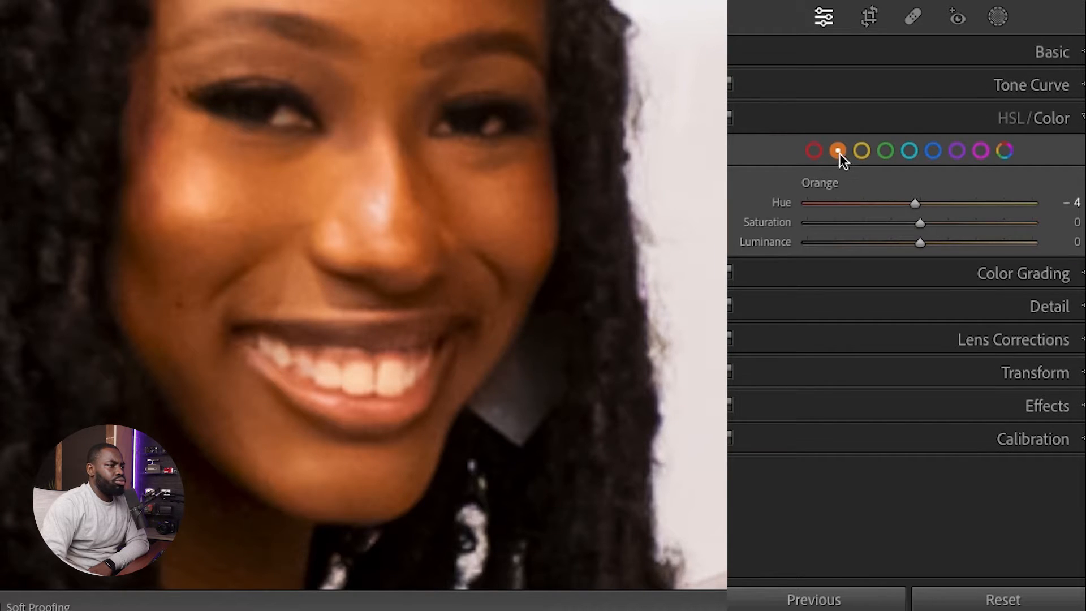
pyautogui.click(907, 223)
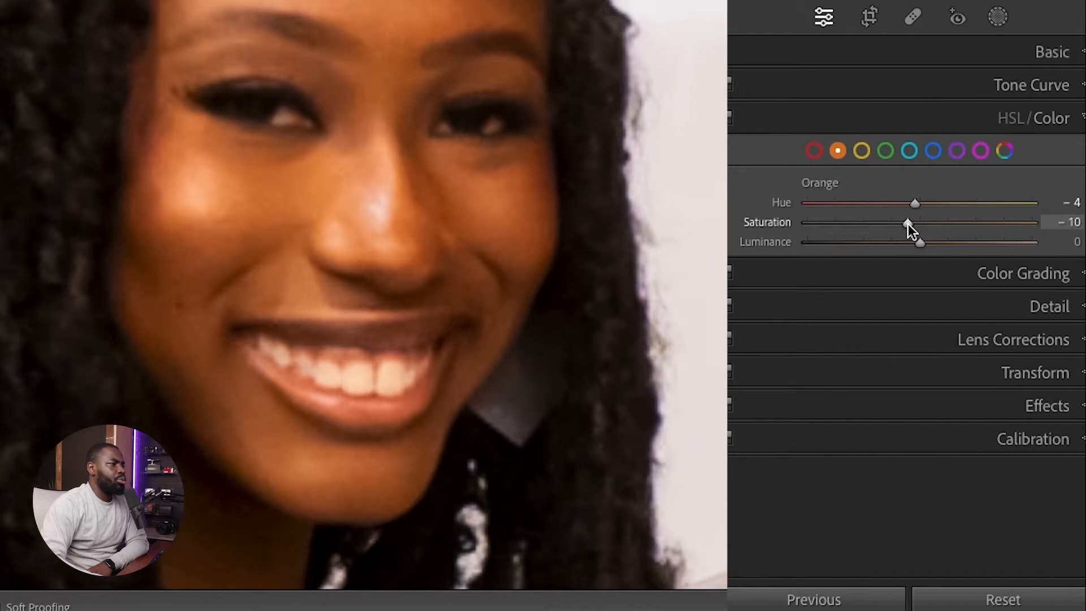
pyautogui.click(668, 303)
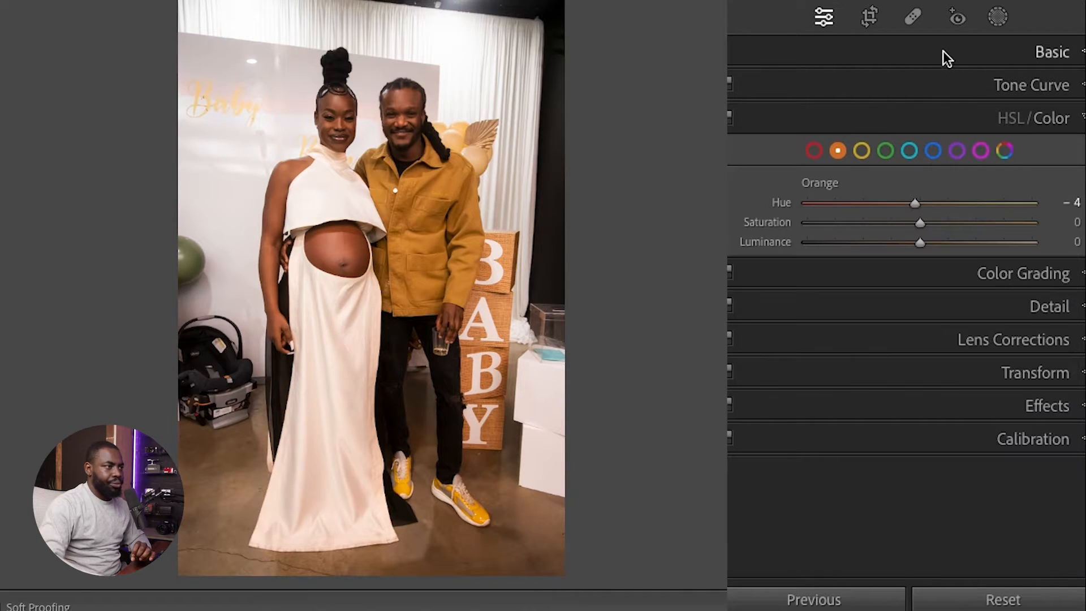
# Set the exposure of the mother-to-be's photo with the man in the mustard jacket to +0.65.
pyautogui.click(942, 52)
pyautogui.moveTo(917, 260); pyautogui.dragTo(925, 261)
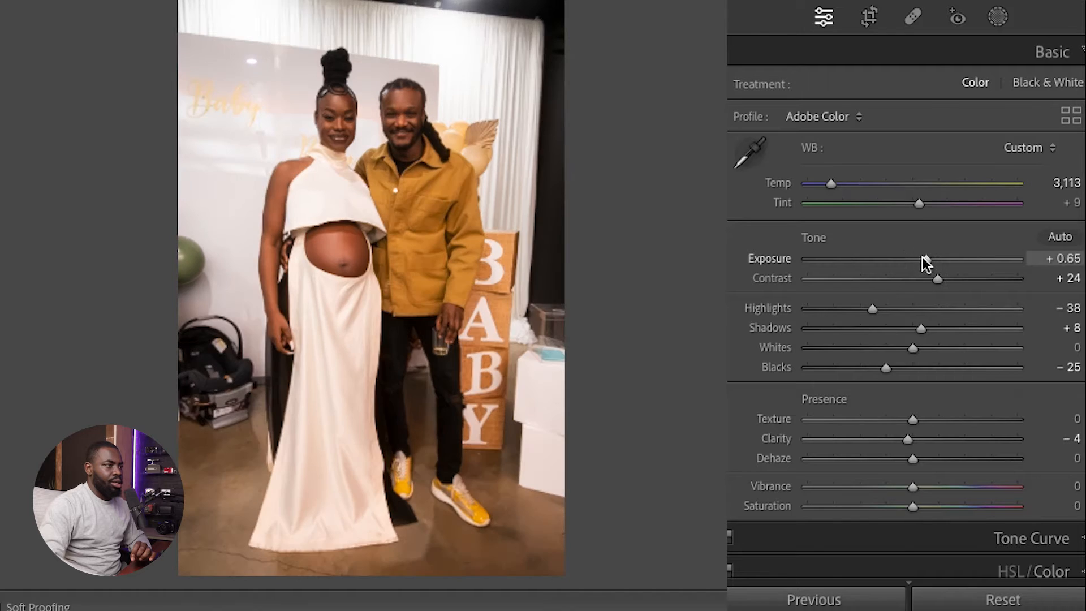
pyautogui.click(922, 50)
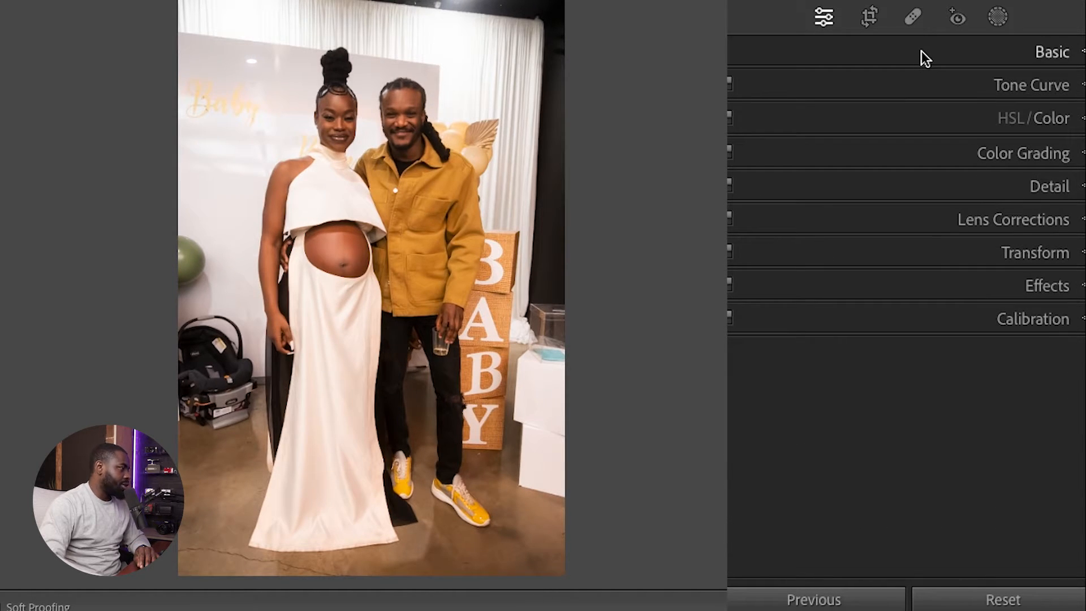
# Crop the first photo of the mother-to-be with the woman in the fringed cardigan, trimming the ceiling and dark wall.
pyautogui.press('Right')
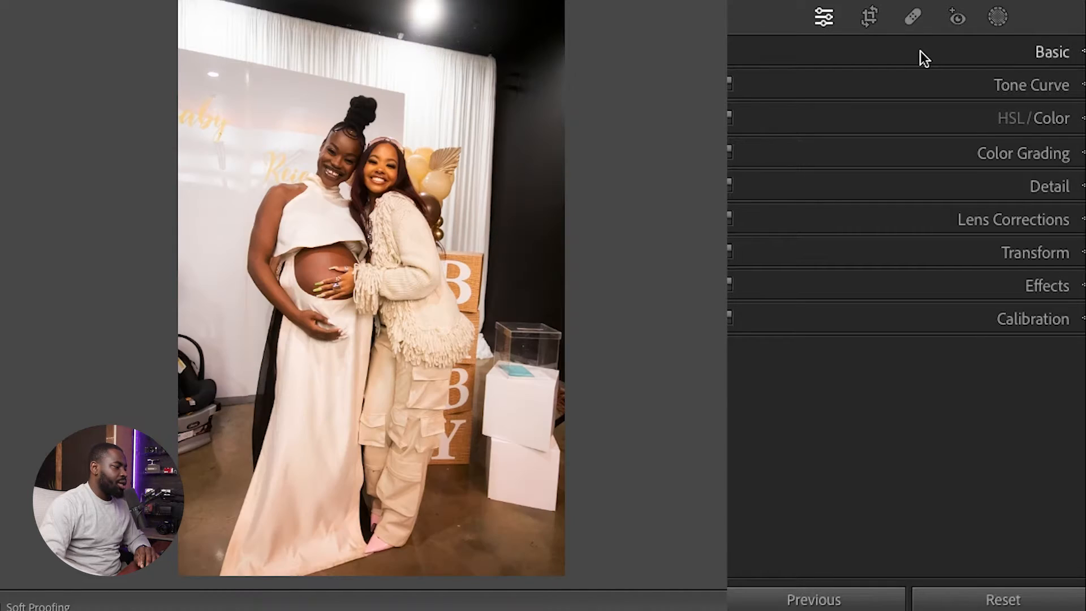
pyautogui.press('r')
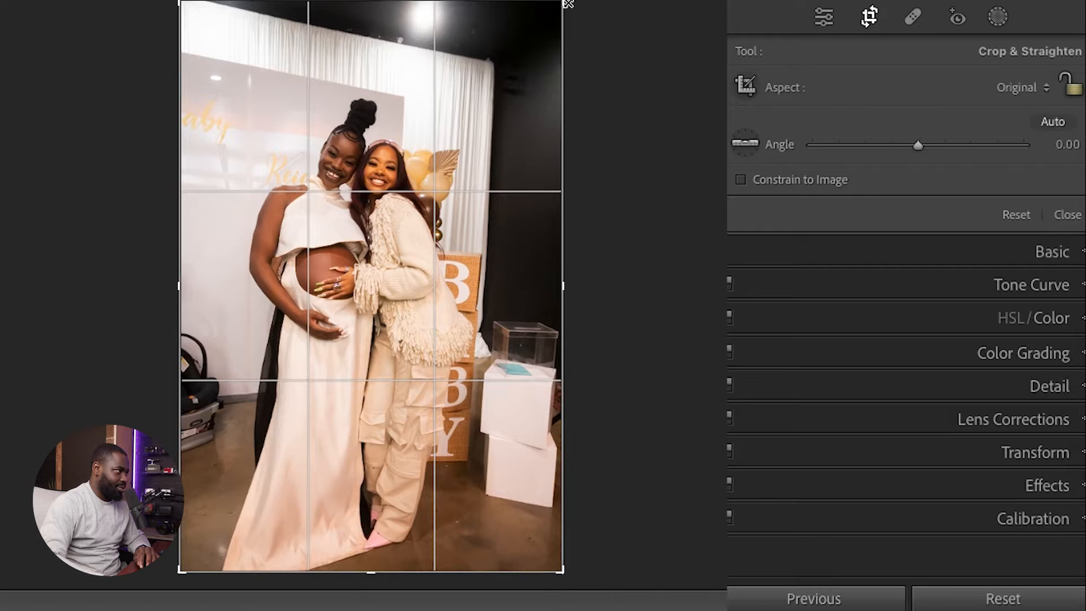
pyautogui.moveTo(563, 3); pyautogui.dragTo(521, 55)
pyautogui.click(874, 22)
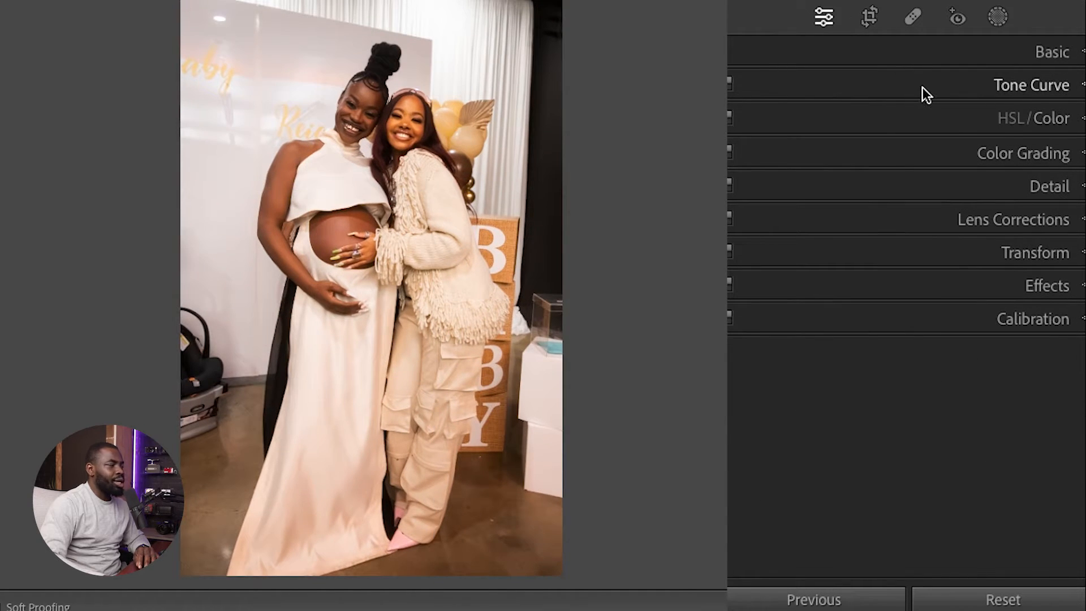
# Lower the orange saturation in the two photos with the woman in the fringed cardigan.
pyautogui.click(938, 133)
pyautogui.moveTo(917, 222); pyautogui.dragTo(913, 234)
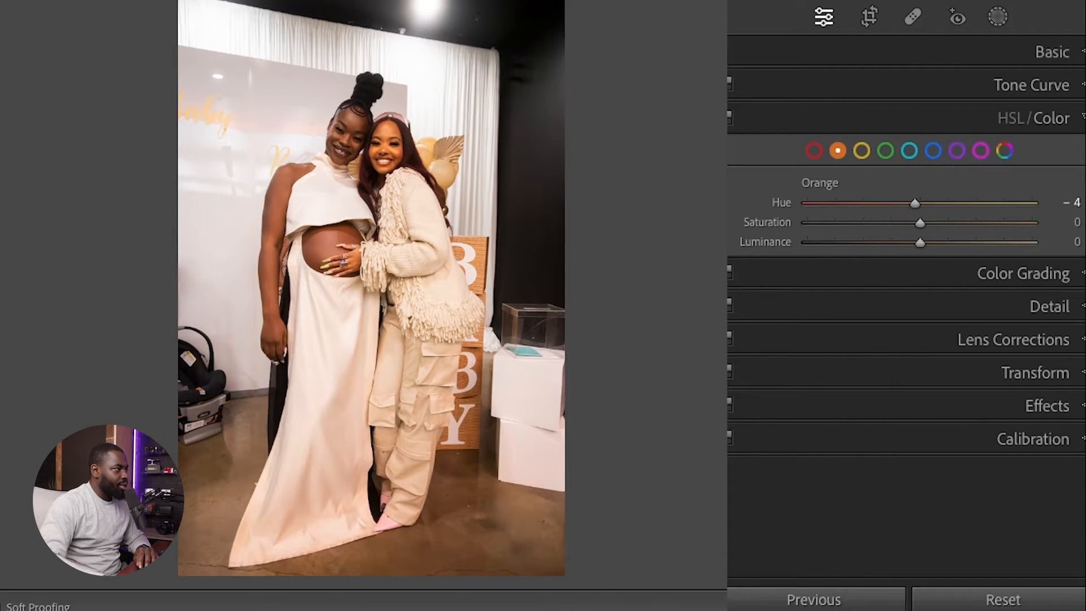
pyautogui.click(908, 224)
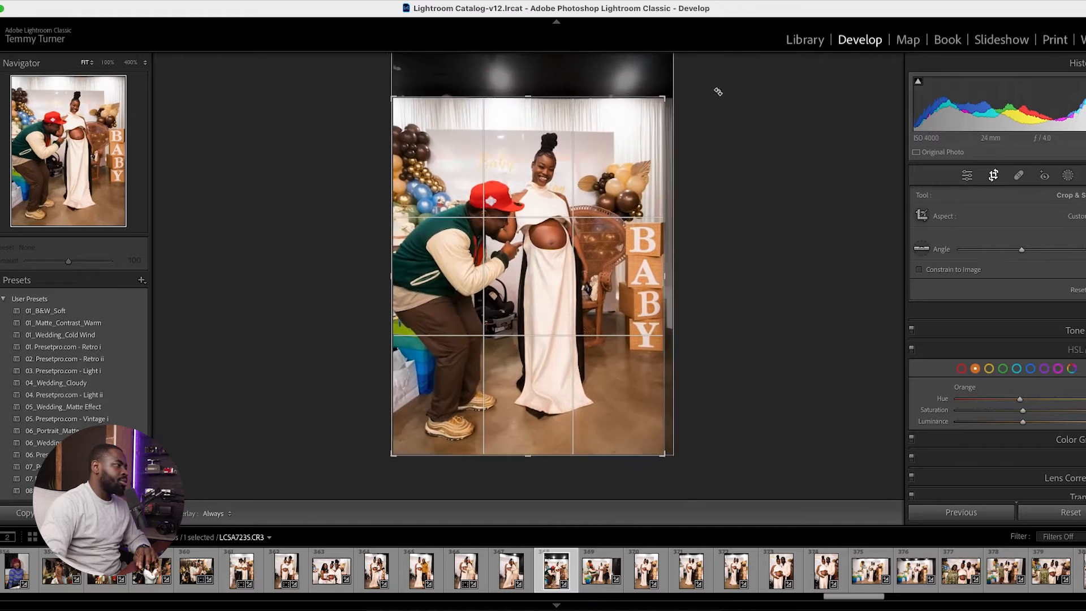
# Apply the crop to LCSA7235, the man in the red cap, and trim the wide photo of the couple, LCSA7244.
pyautogui.press('Return')
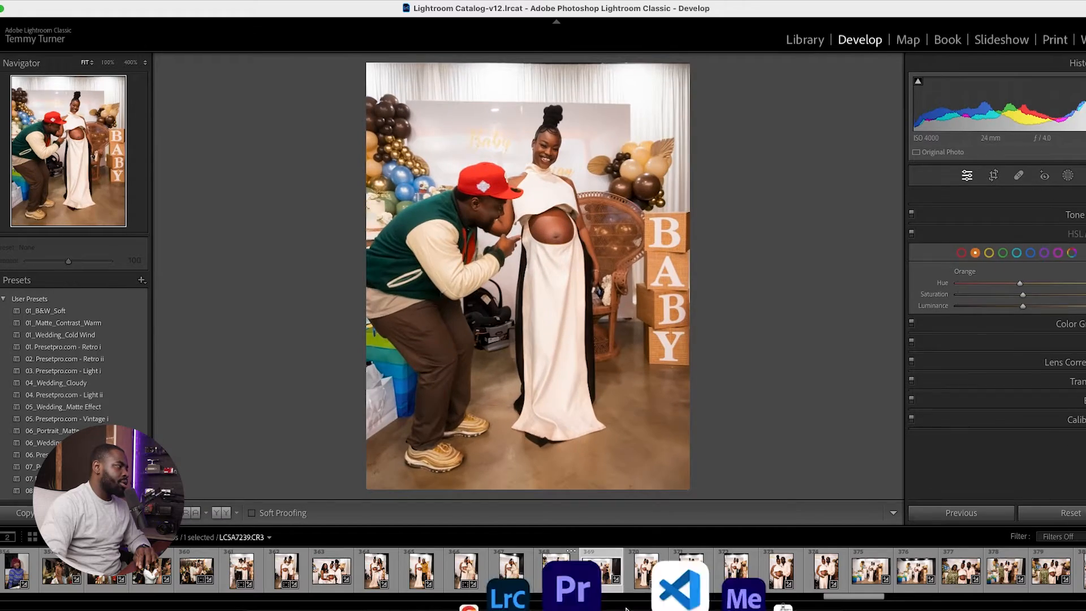
pyautogui.press('Right')
pyautogui.press('Right')
pyautogui.press('Right')
pyautogui.press('Right')
pyautogui.press('Right')
pyautogui.press('Right')
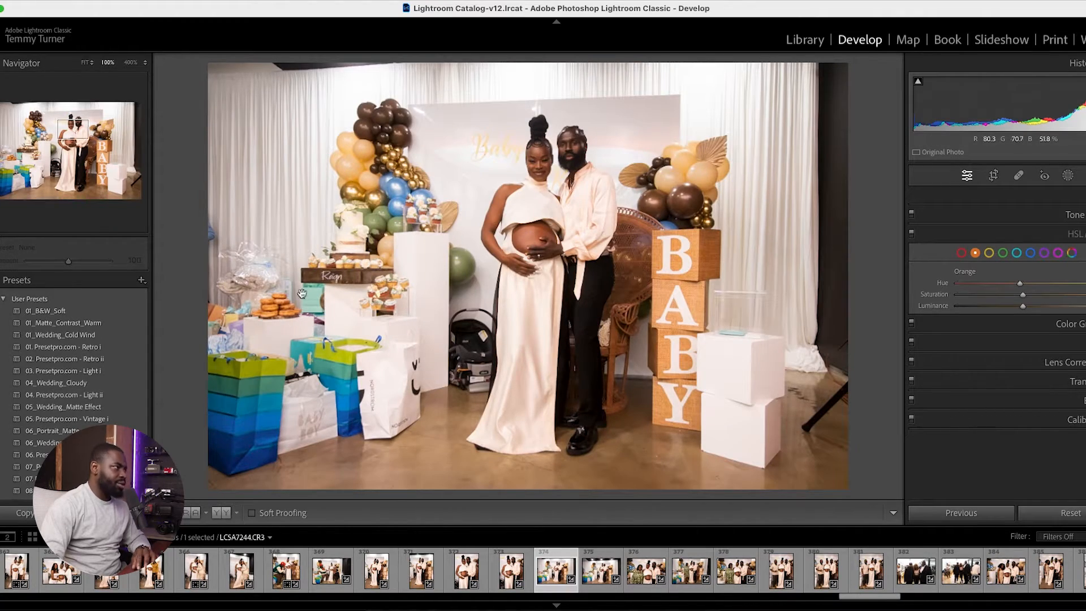
pyautogui.press('r')
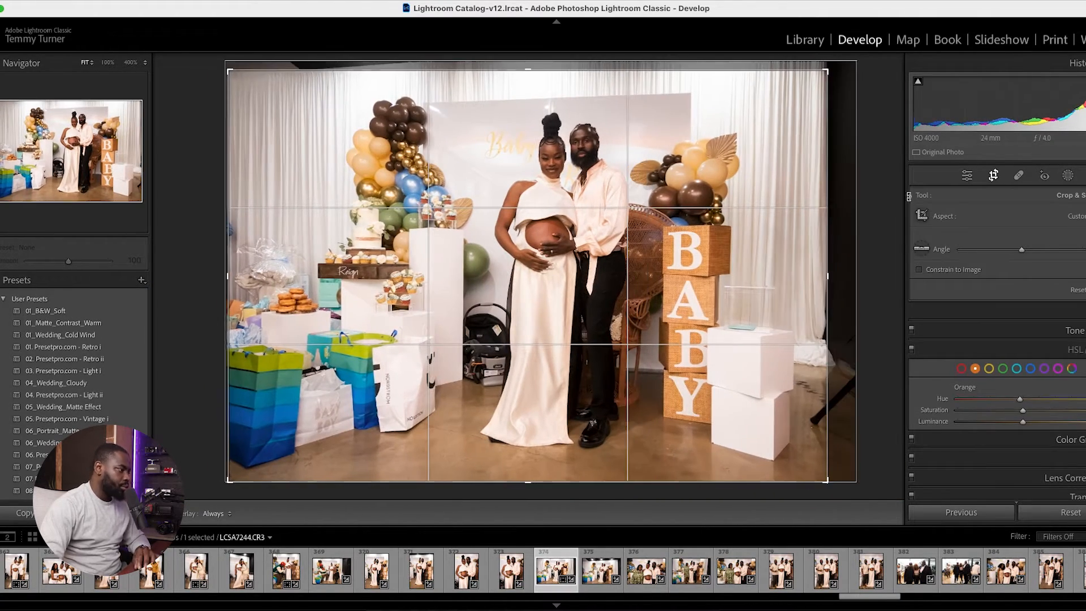
pyautogui.click(992, 176)
# Check the framing of the next group photos, including the three-person photo LCSA7246.
pyautogui.press('Right')
pyautogui.press('Right')
pyautogui.press('Right')
pyautogui.press('Left')
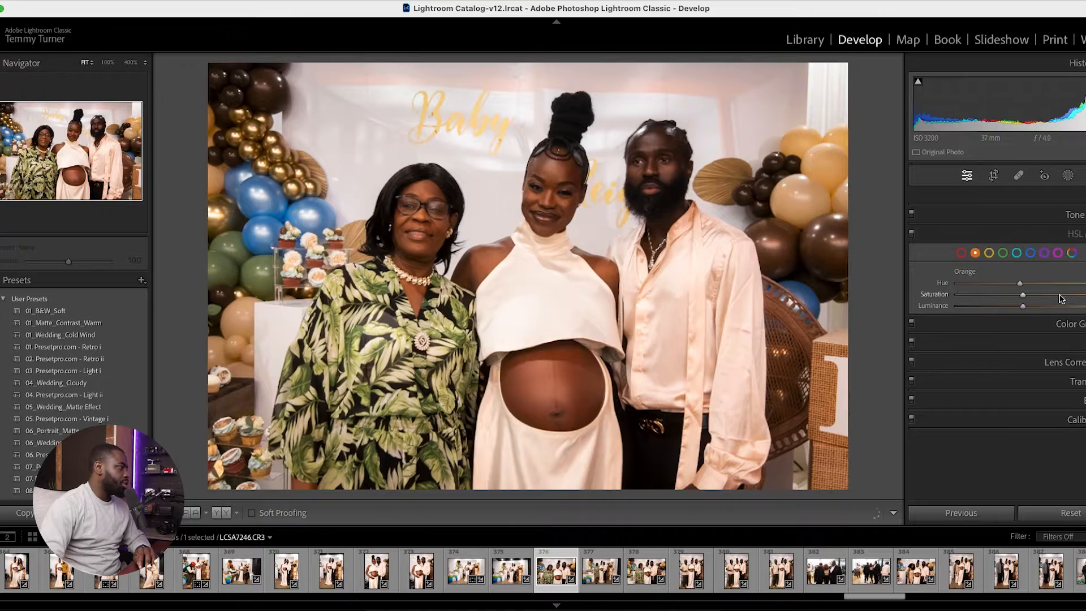
pyautogui.click(994, 175)
pyautogui.click(998, 177)
pyautogui.press('Right')
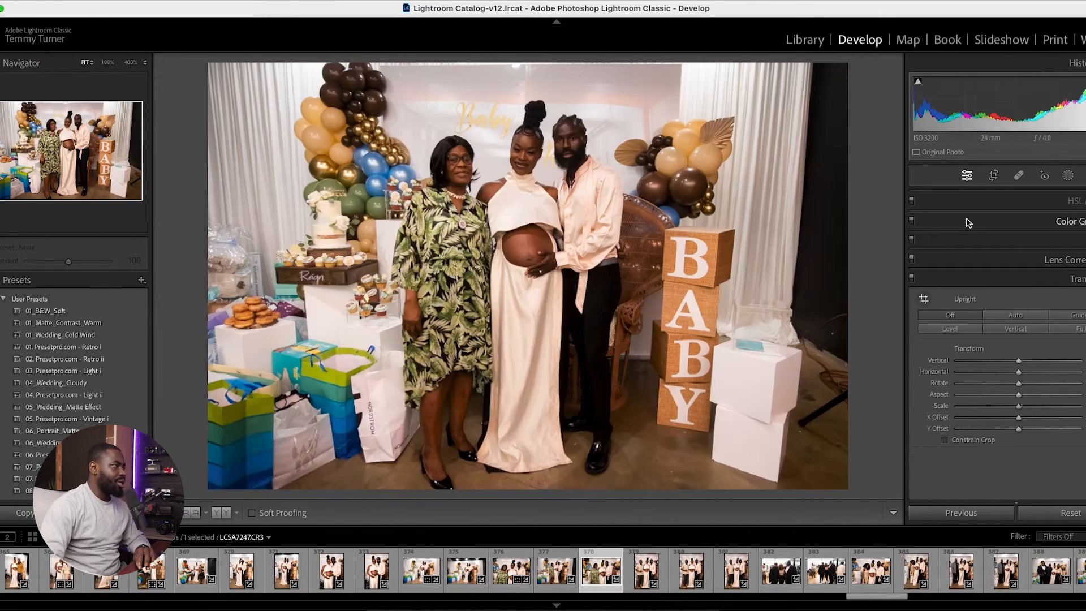
# Review the following group portraits of guests with the couple up to LCSA7256, examining framing and detail.
pyautogui.press('Right')
pyautogui.press('Right')
pyautogui.press('z')
pyautogui.press('z')
pyautogui.press('Right')
pyautogui.press('Right')
pyautogui.press('Right')
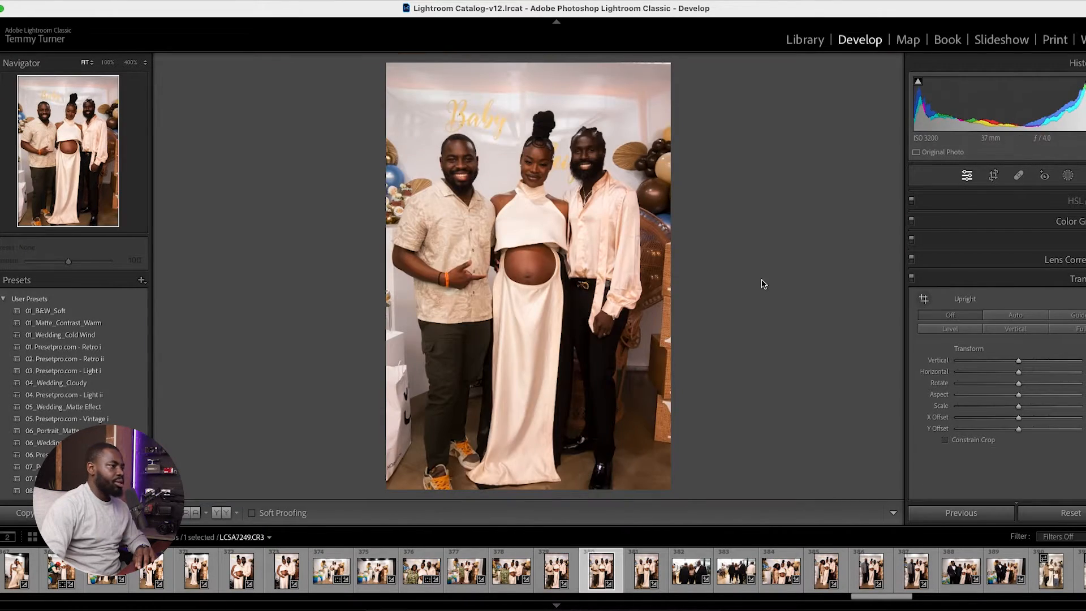
pyautogui.moveTo(480, 441); pyautogui.dragTo(622, 266)
pyautogui.press('Right')
pyautogui.press('Right')
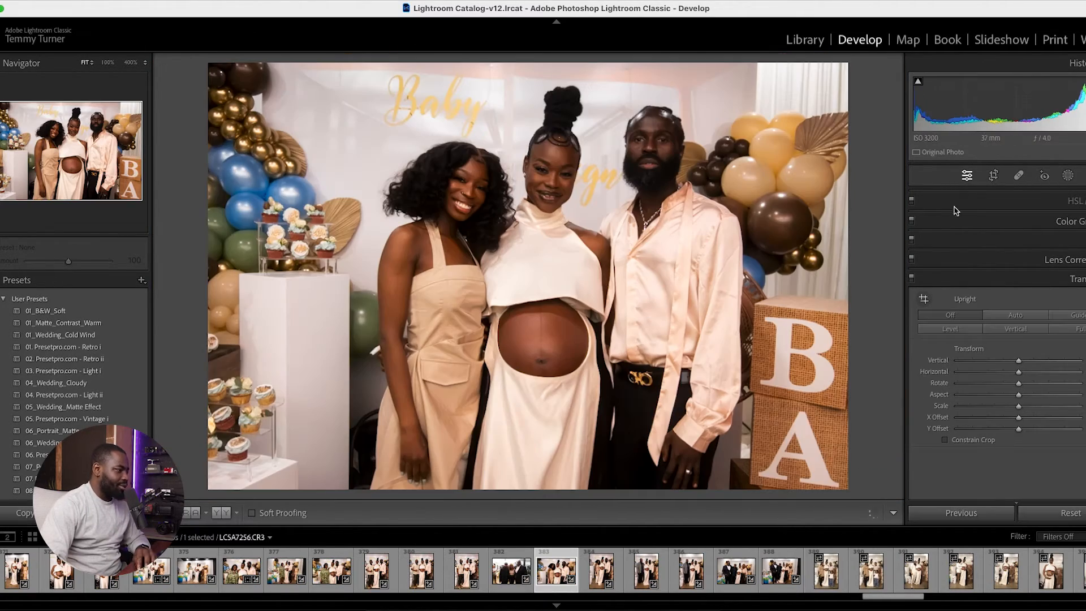
# Move on through the group portraits to LC5A7264 and examine the noise on the mother-to-be's face up close.
pyautogui.press('Right')
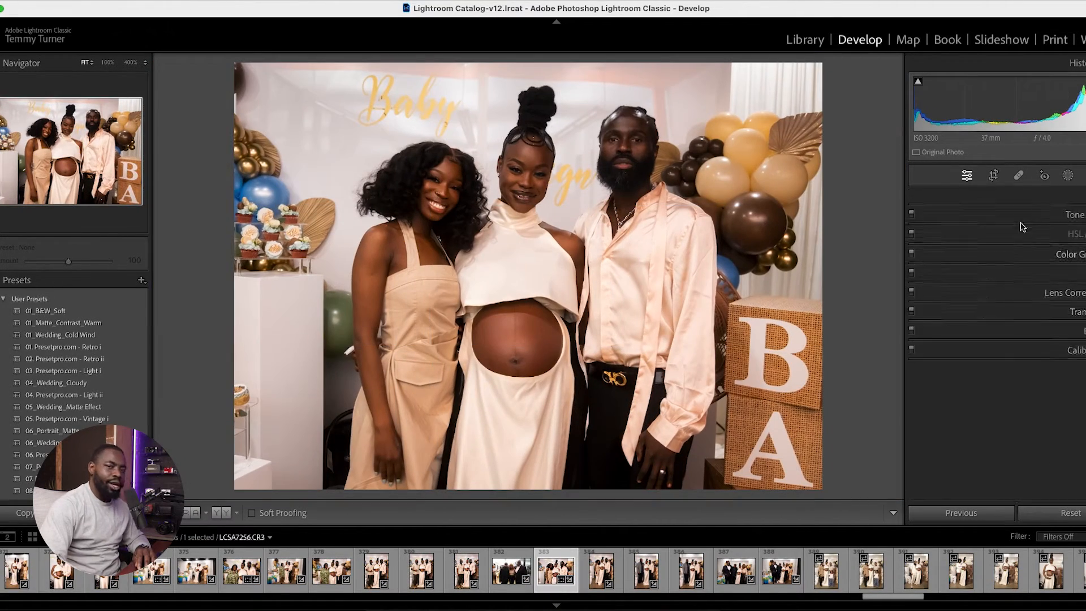
pyautogui.press('Right')
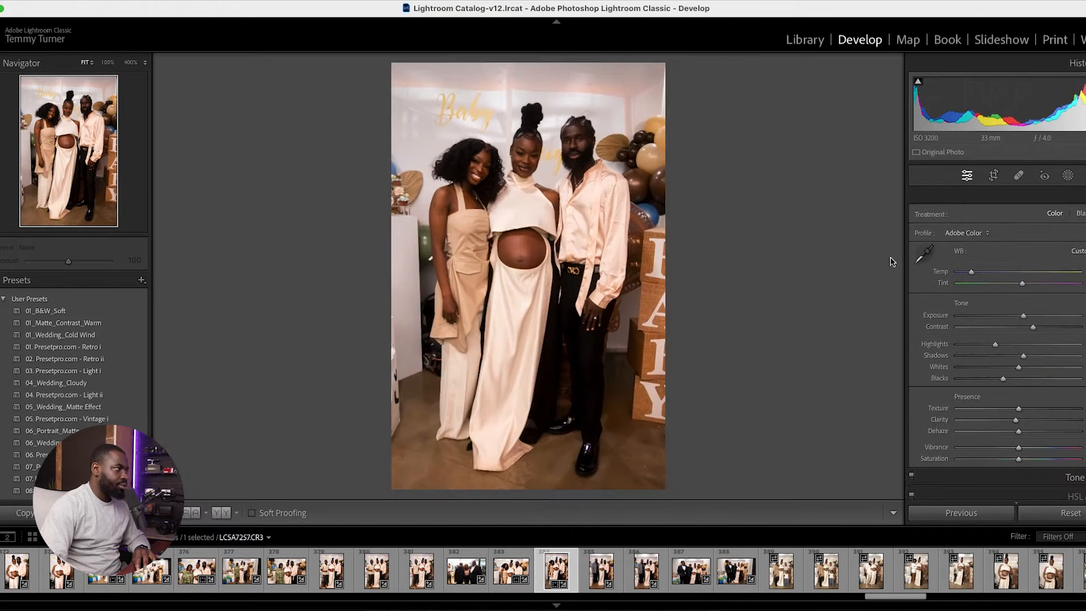
pyautogui.press('Right')
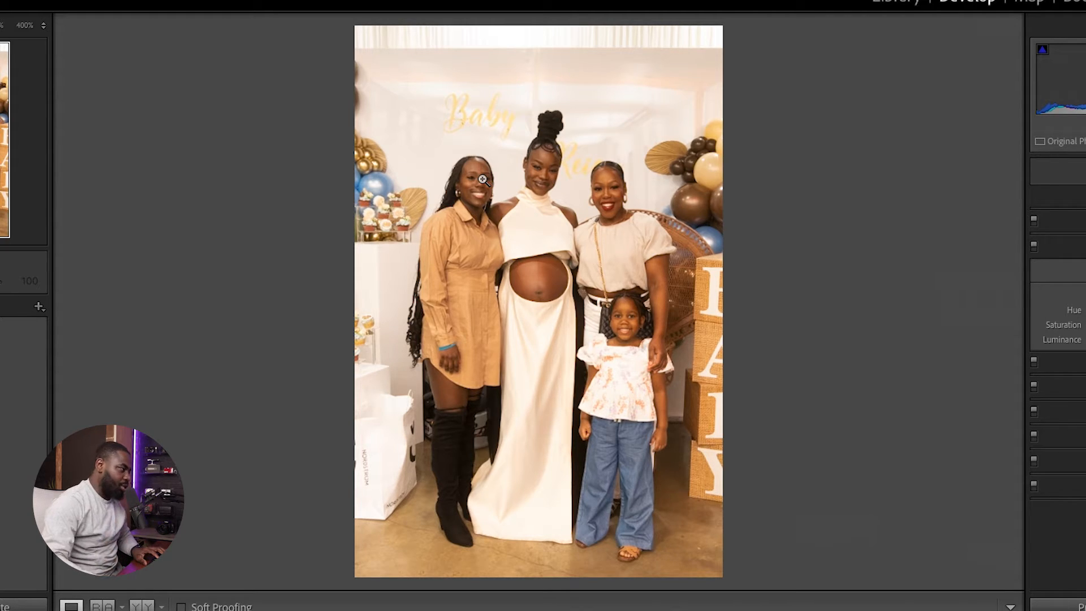
pyautogui.click(530, 198)
pyautogui.moveTo(528, 194); pyautogui.dragTo(444, 244)
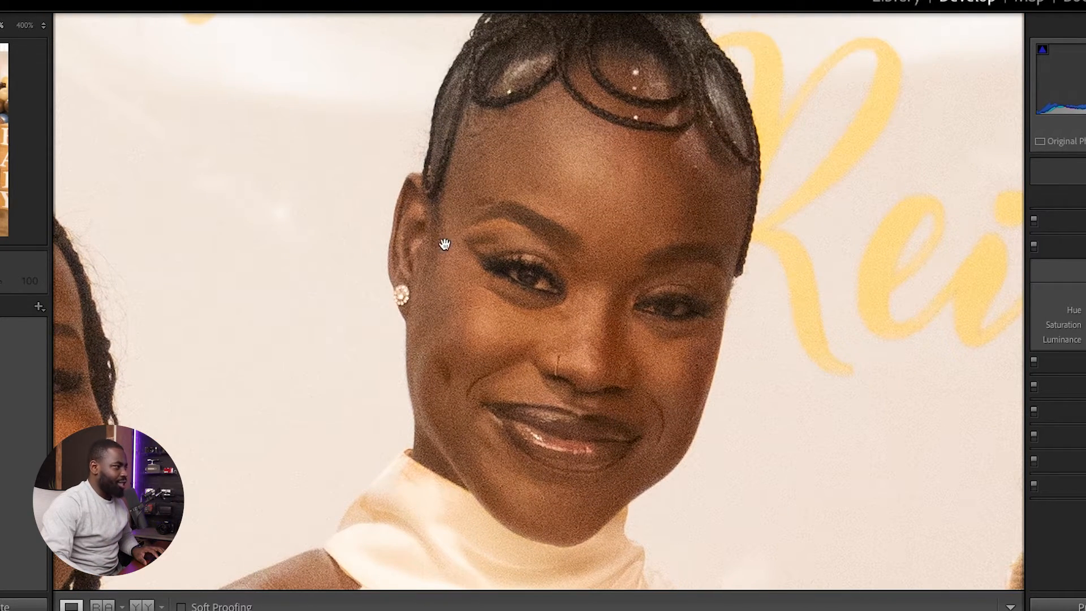
pyautogui.click(471, 354)
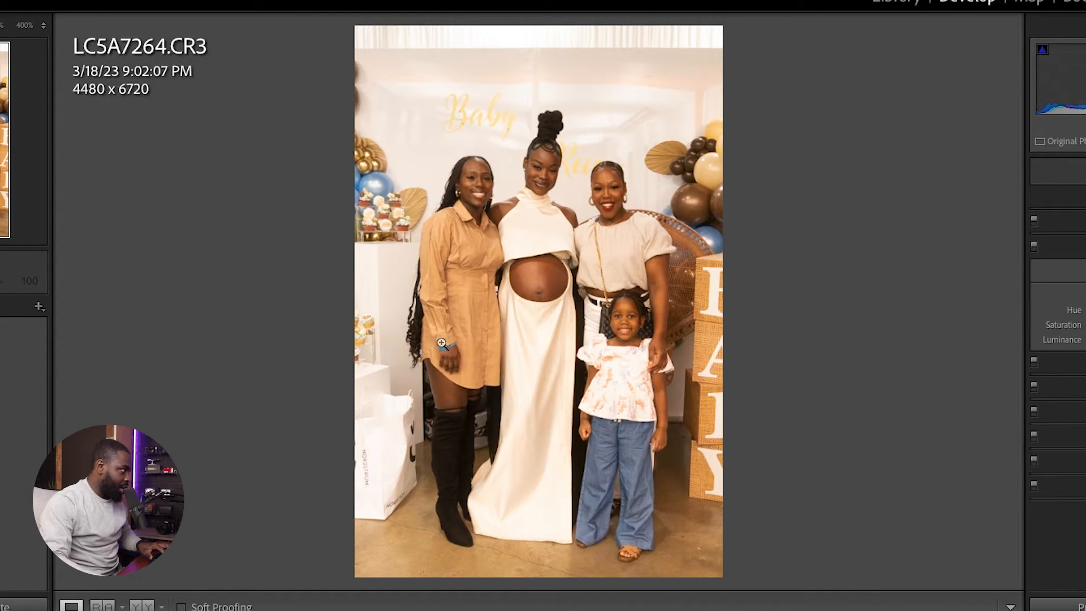
# Show the shutter speed, aperture, ISO and lens overlay on LC5A7264 and inspect the mother-to-be's face for grain.
pyautogui.press('i')
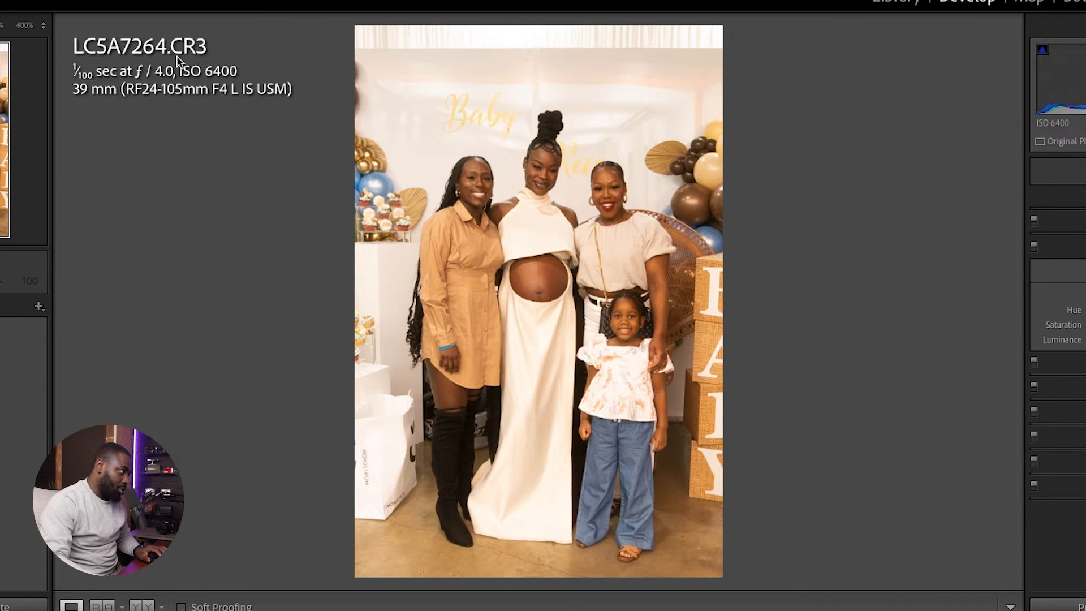
pyautogui.press('i')
pyautogui.press('i')
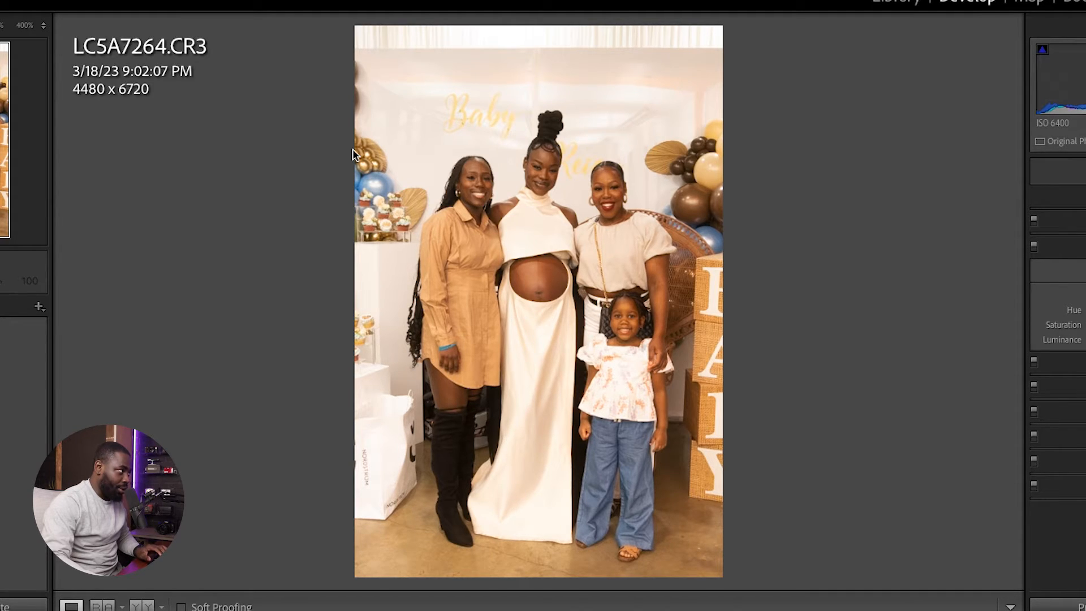
pyautogui.press('i')
pyautogui.press('i')
pyautogui.press('i')
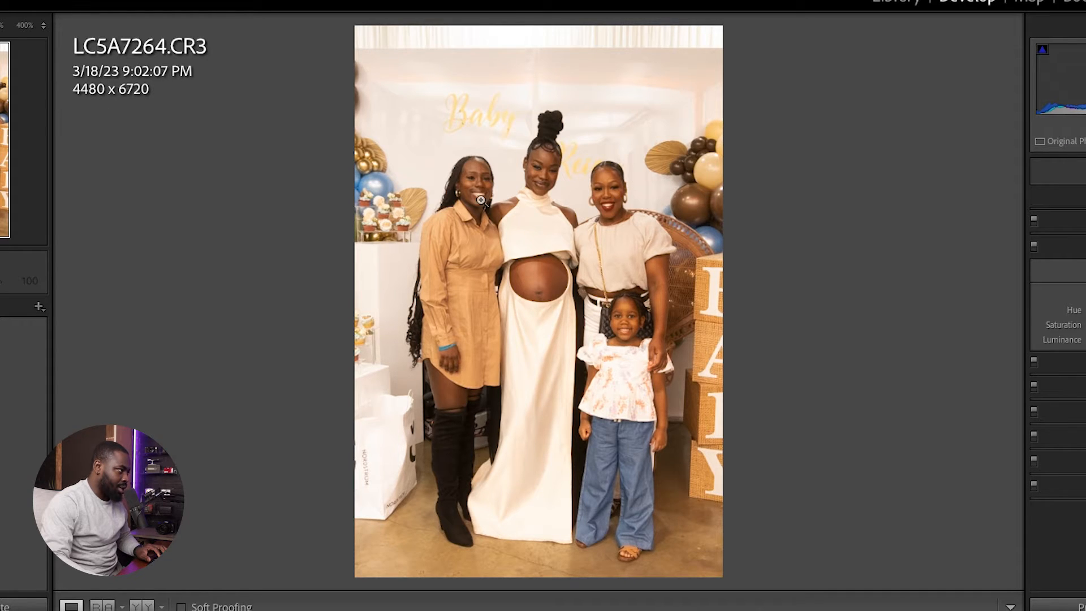
pyautogui.press('i')
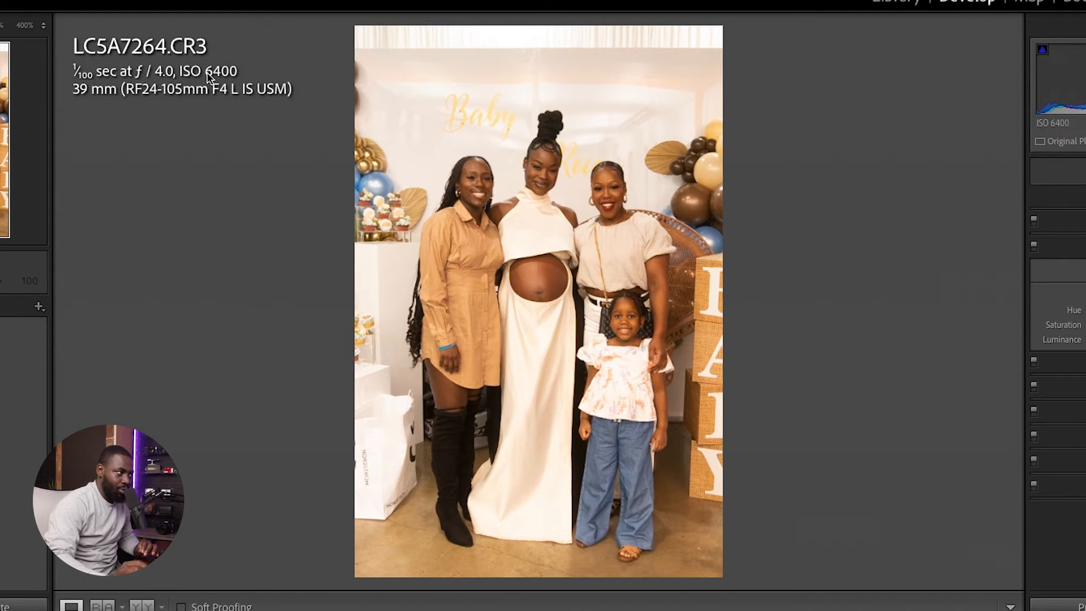
pyautogui.click(547, 179)
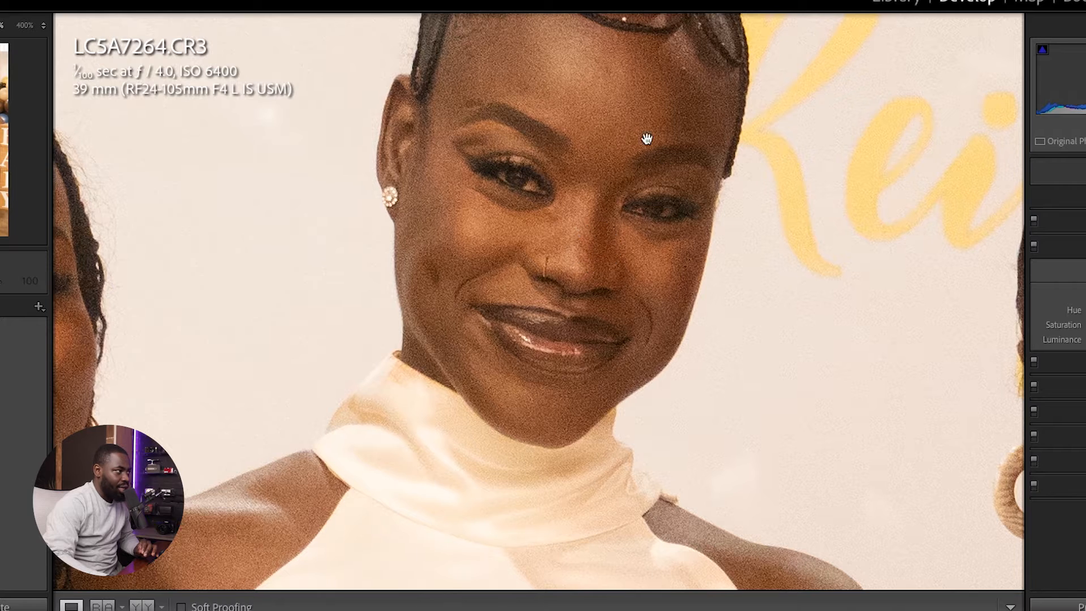
pyautogui.click(544, 224)
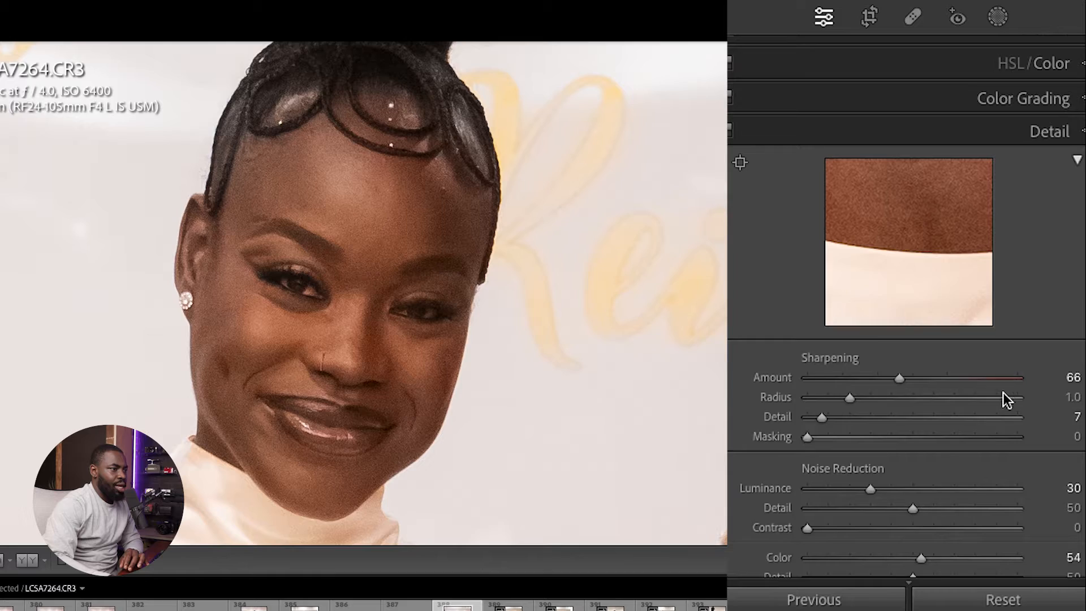
# Set LC5A7264's sharpening Detail to 15 and its luminance noise reduction to 39.
pyautogui.scroll(-1, 1003, 392)
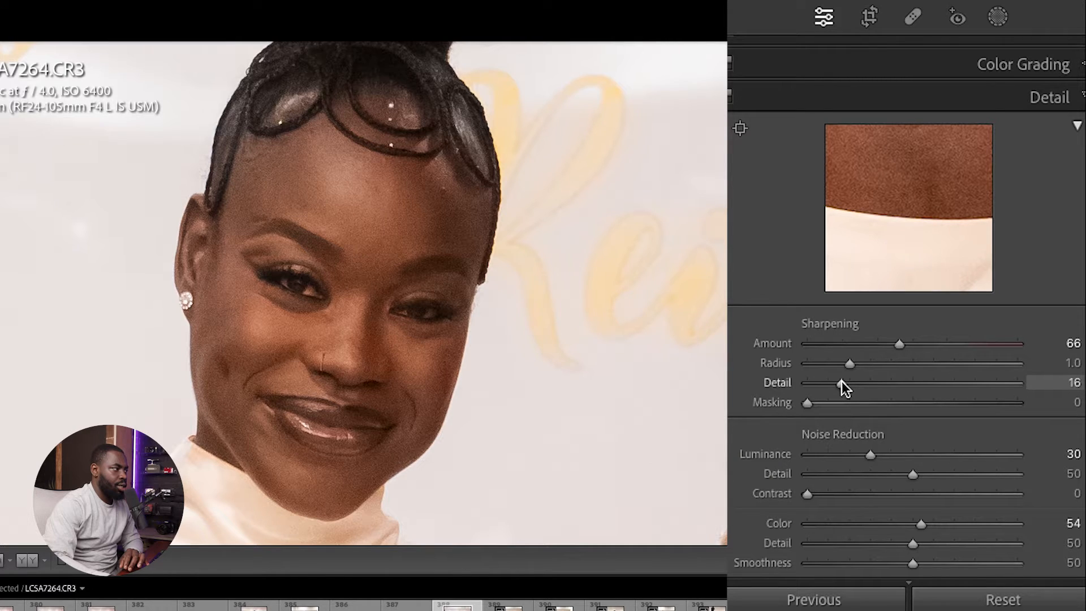
pyautogui.moveTo(841, 381); pyautogui.dragTo(837, 383)
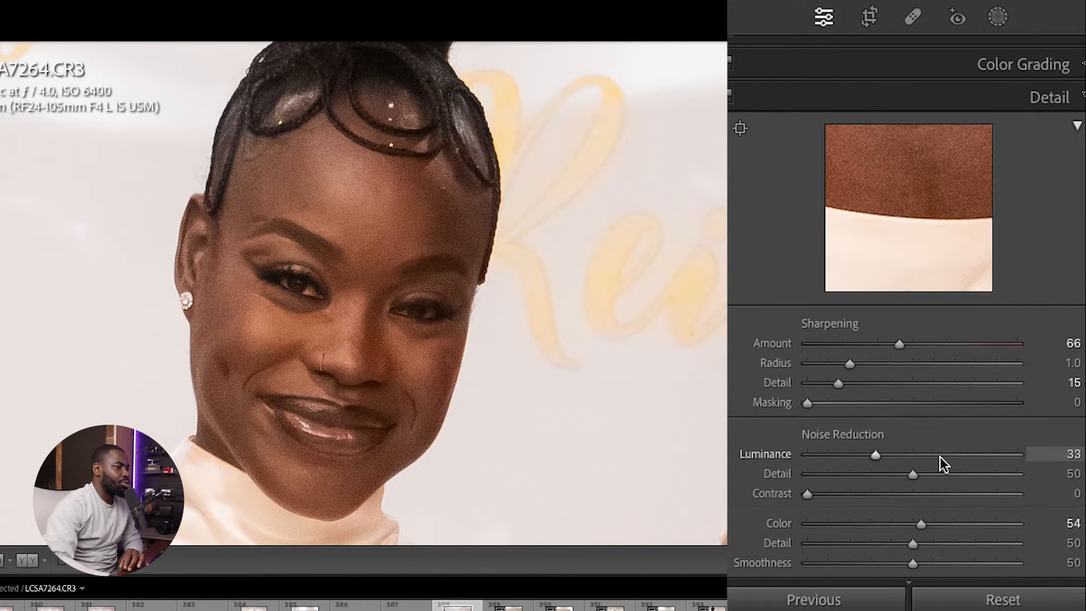
pyautogui.click(955, 460)
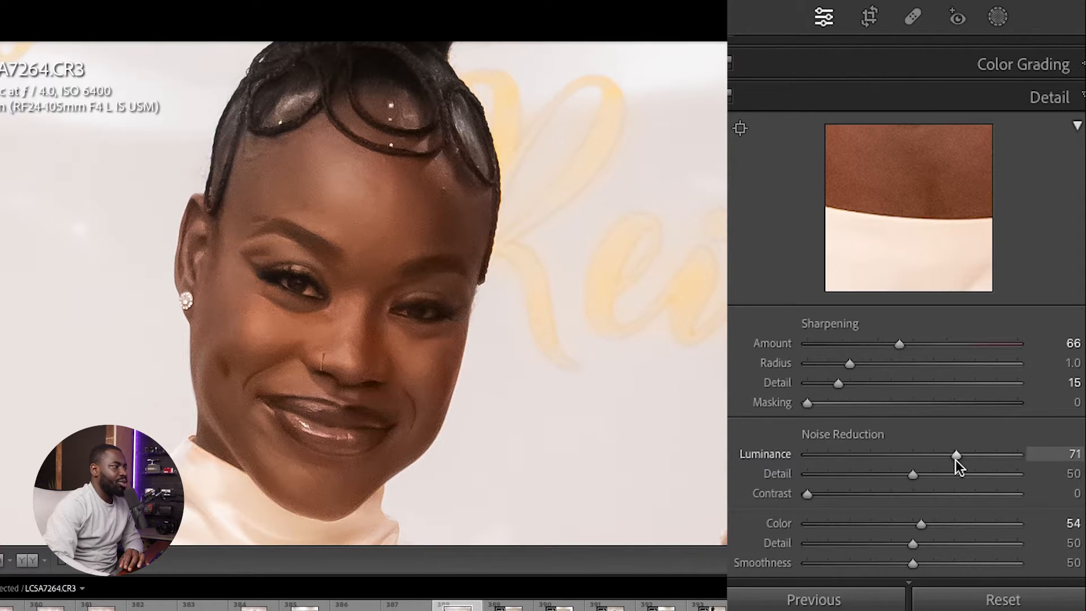
pyautogui.click(899, 456)
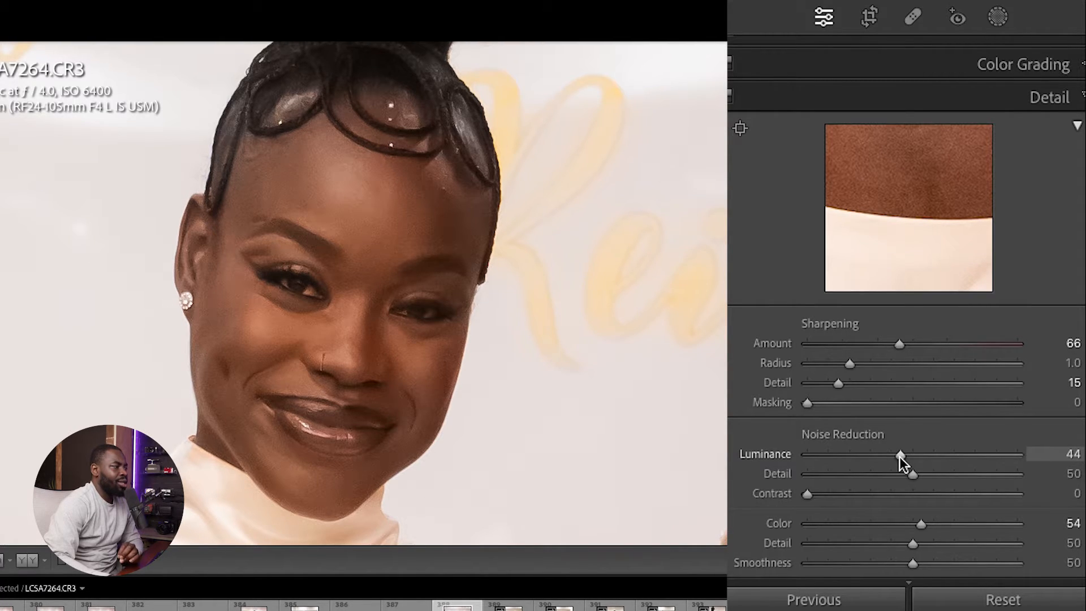
pyautogui.moveTo(899, 456); pyautogui.dragTo(890, 456)
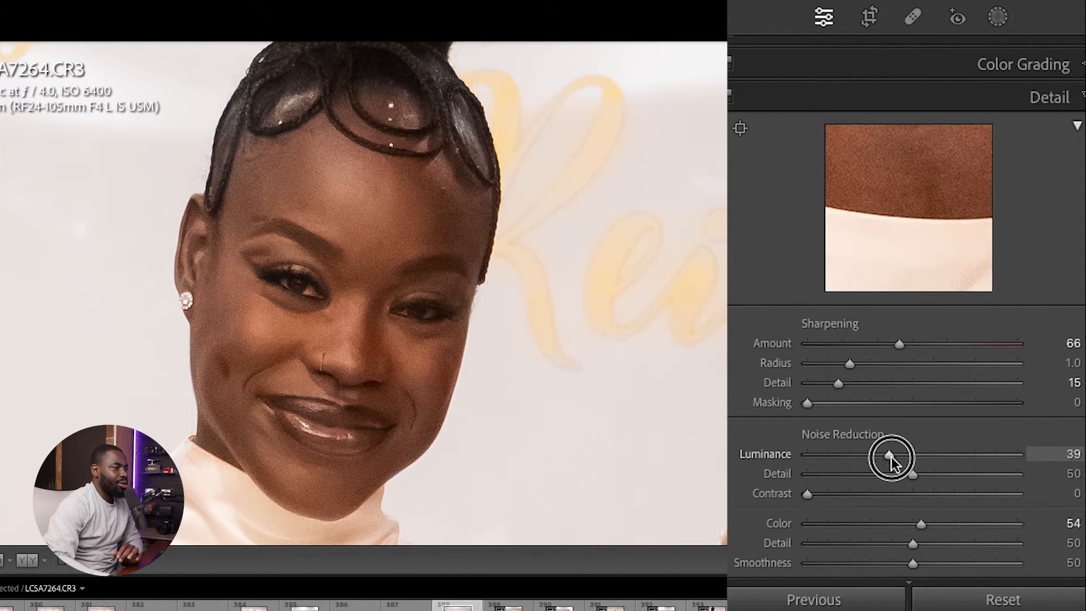
pyautogui.click(603, 431)
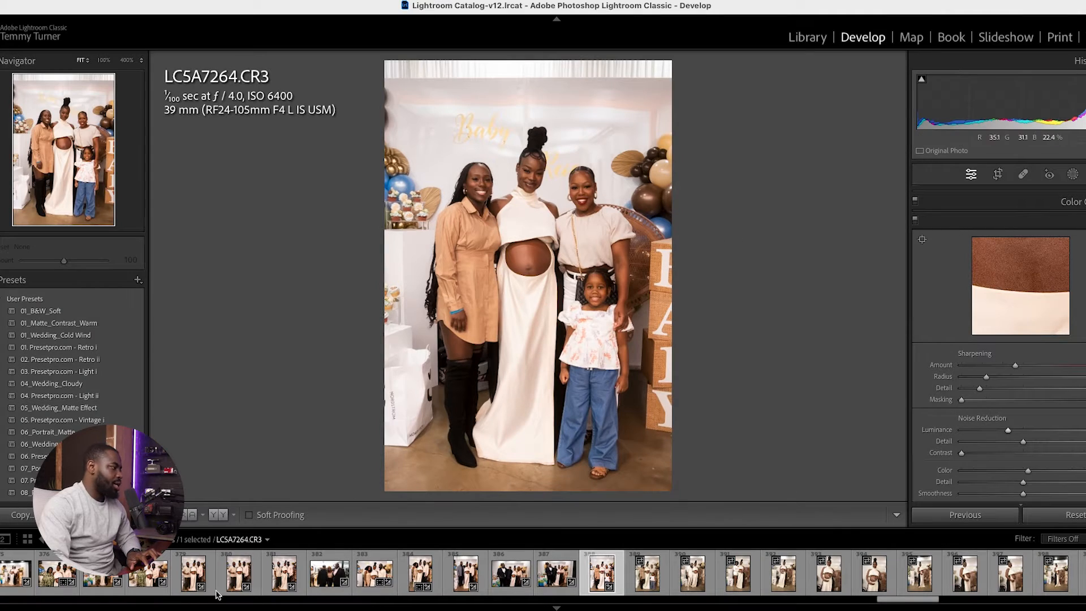
# Sync LC5A7264's settings to every following photo through LC5A7394 in the Library, leaving out healing, crop and masking.
pyautogui.click(800, 41)
pyautogui.scroll(-5, 551, 284)
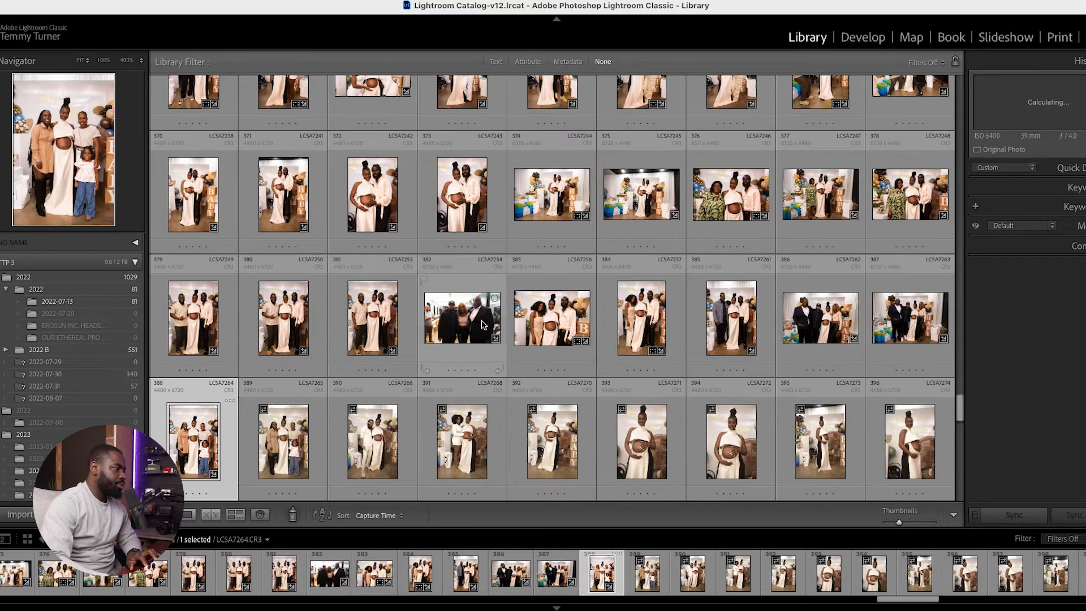
pyautogui.scroll(-4, 551, 285)
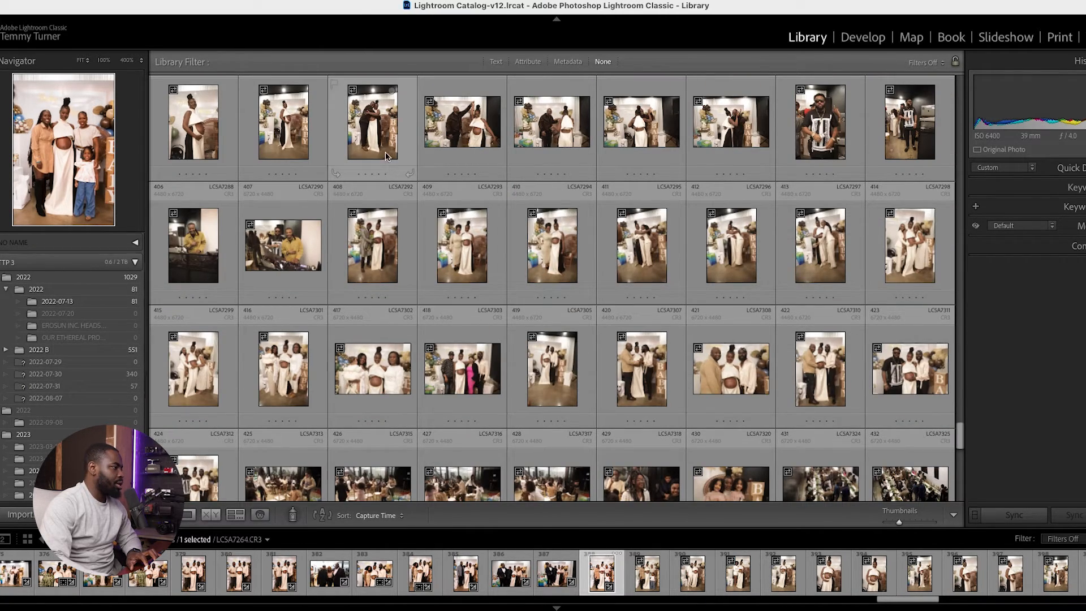
pyautogui.scroll(-3, 487, 257)
pyautogui.scroll(-6, 489, 259)
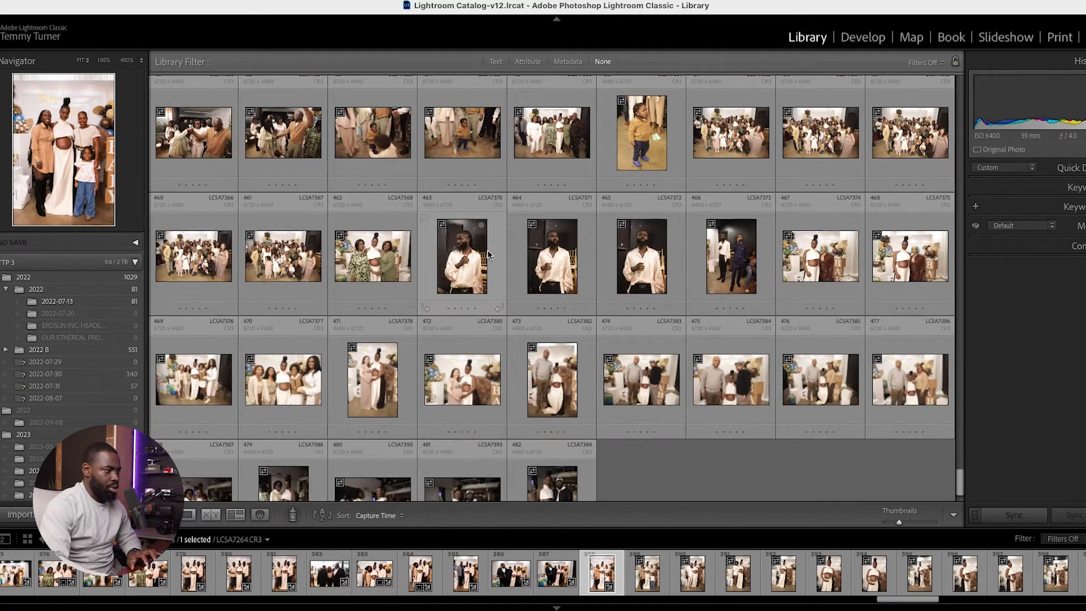
pyautogui.hotkey('shift', 'Down')
pyautogui.hotkey('shift', 'Down')
pyautogui.hotkey('shift', 'Down')
pyautogui.hotkey('shift', 'Down')
pyautogui.hotkey('shift', 'Down')
pyautogui.hotkey('shift', 'Down')
pyautogui.hotkey('shift', 'Down')
pyautogui.hotkey('shift', 'Down')
pyautogui.hotkey('shift', 'Down')
pyautogui.hotkey('shift', 'Down')
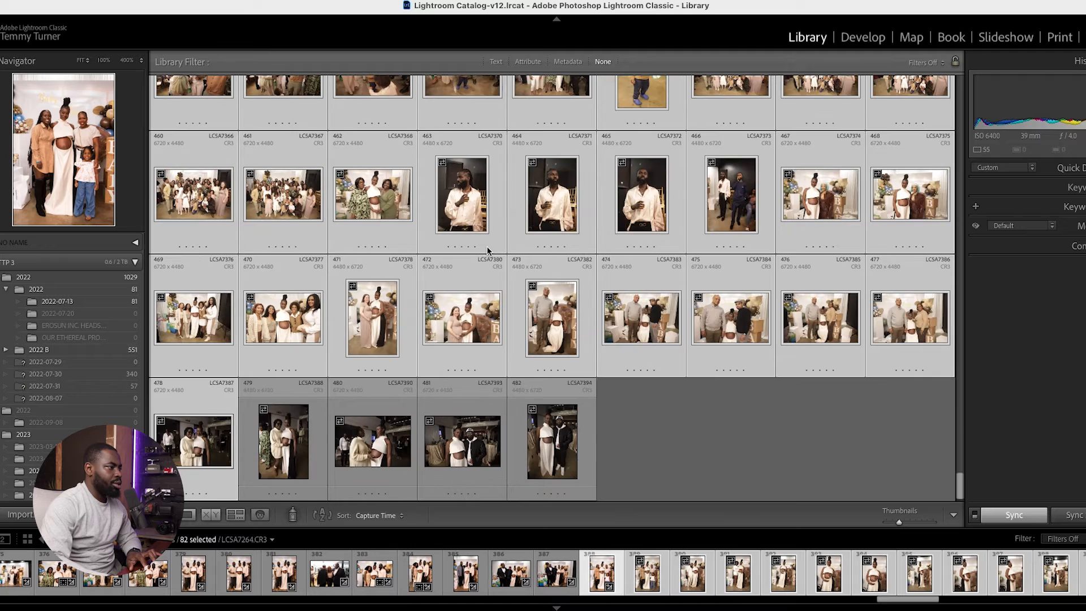
pyautogui.hotkey('shift', 'Right')
pyautogui.hotkey('shift', 'Right')
pyautogui.hotkey('shift', 'Right')
pyautogui.hotkey('shift', 'Right')
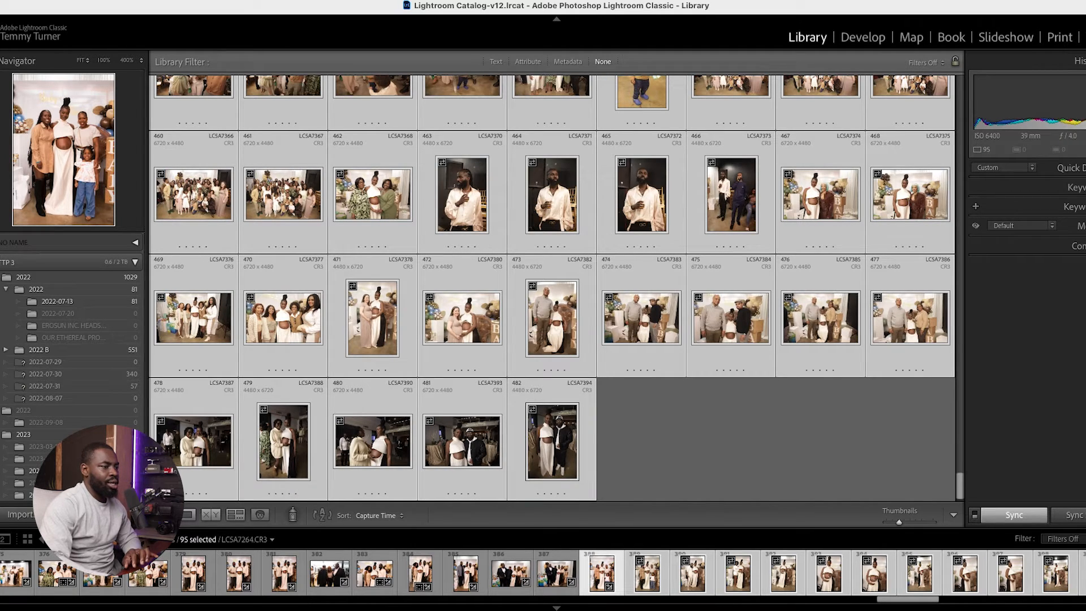
pyautogui.click(1077, 515)
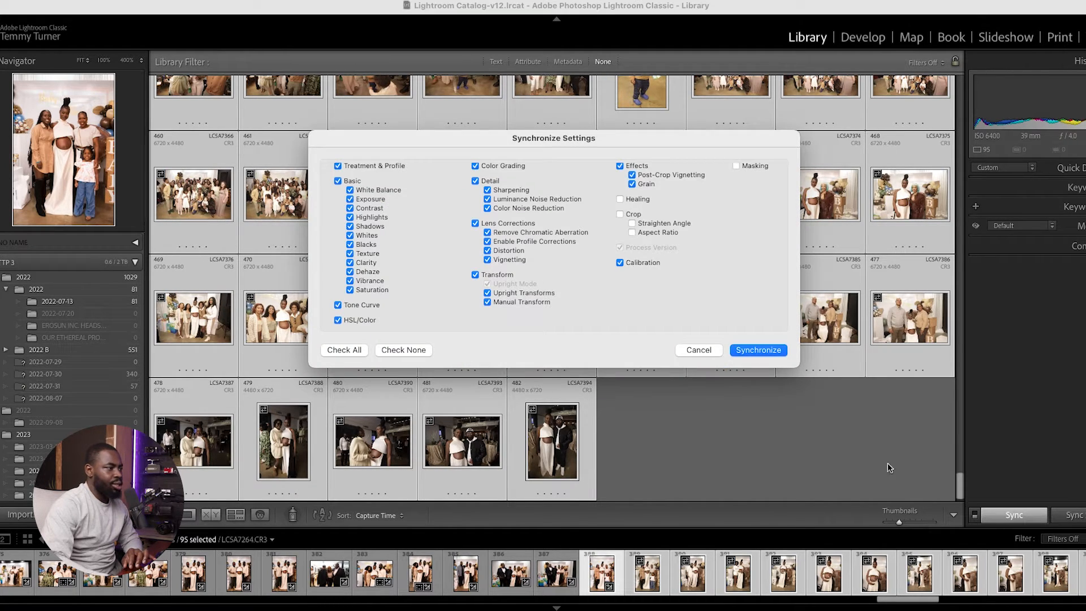
pyautogui.click(778, 353)
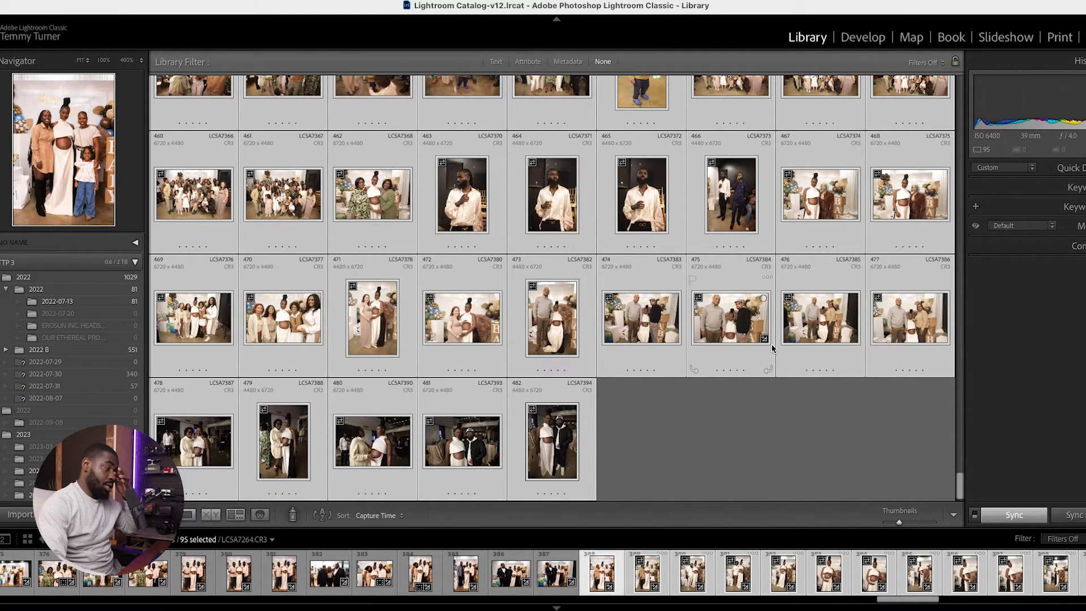
# Open LC5A7265 from the Library grid and look through the next synced photos.
pyautogui.scroll(3, 763, 347)
pyautogui.scroll(12, 764, 347)
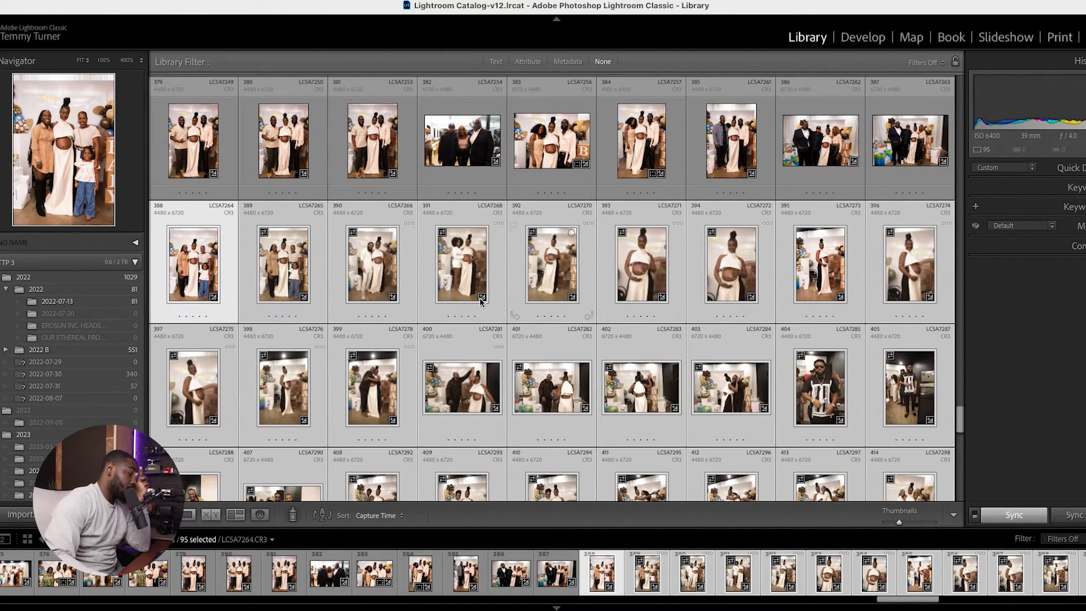
pyautogui.doubleClick(321, 254)
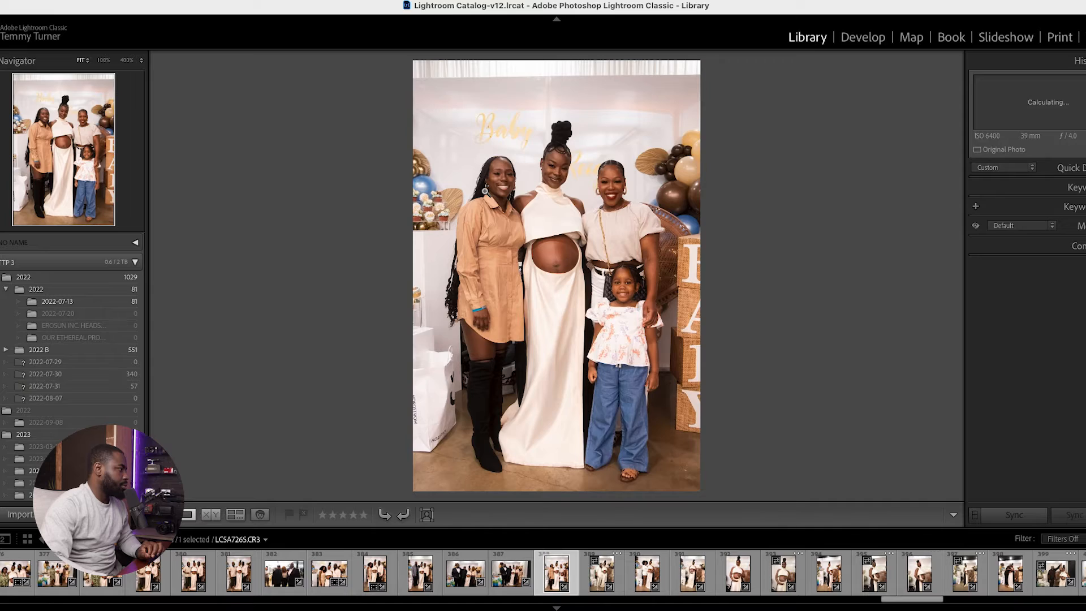
pyautogui.press('Right')
pyautogui.press('Right')
# Crop LC5A7270 in Develop more tightly around the mother-to-be holding her belly.
pyautogui.click(855, 40)
pyautogui.click(1031, 219)
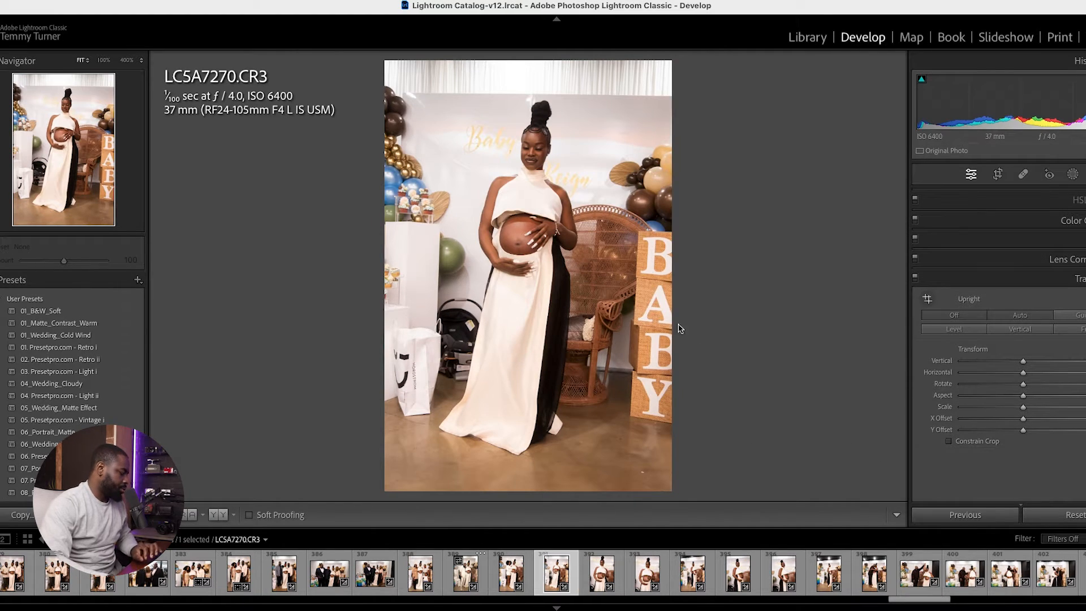
pyautogui.click(997, 174)
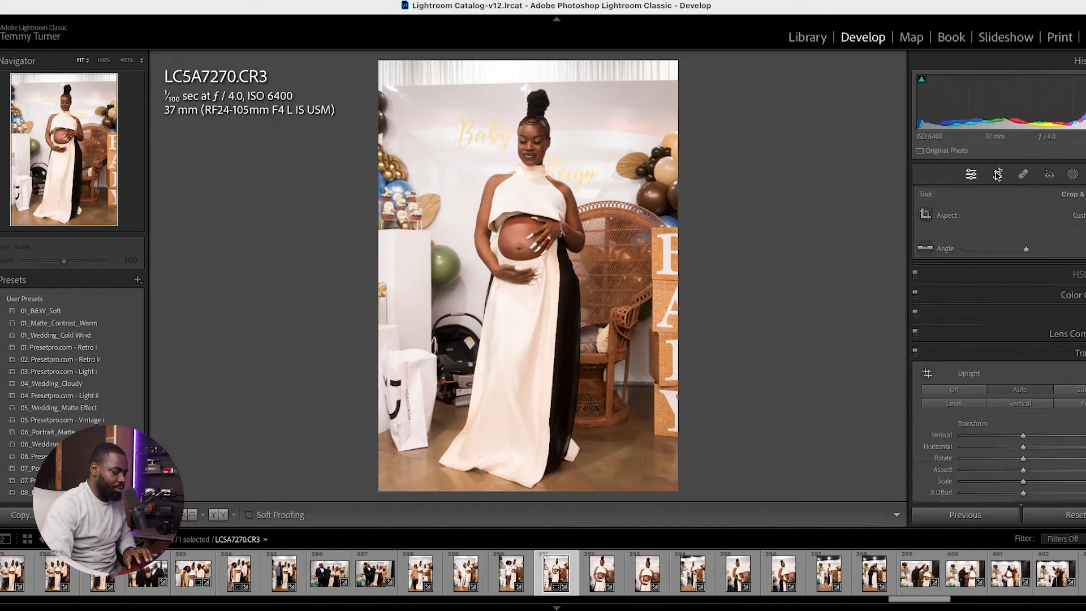
pyautogui.click(996, 173)
# Remove an unwanted solo portrait following LC5A7270 and set the crop aspect ratio of LC5A7273 to Original.
pyautogui.press('Right')
pyautogui.press('Delete')
pyautogui.scroll(2, 1050, 201)
pyautogui.press('Right')
pyautogui.press('r')
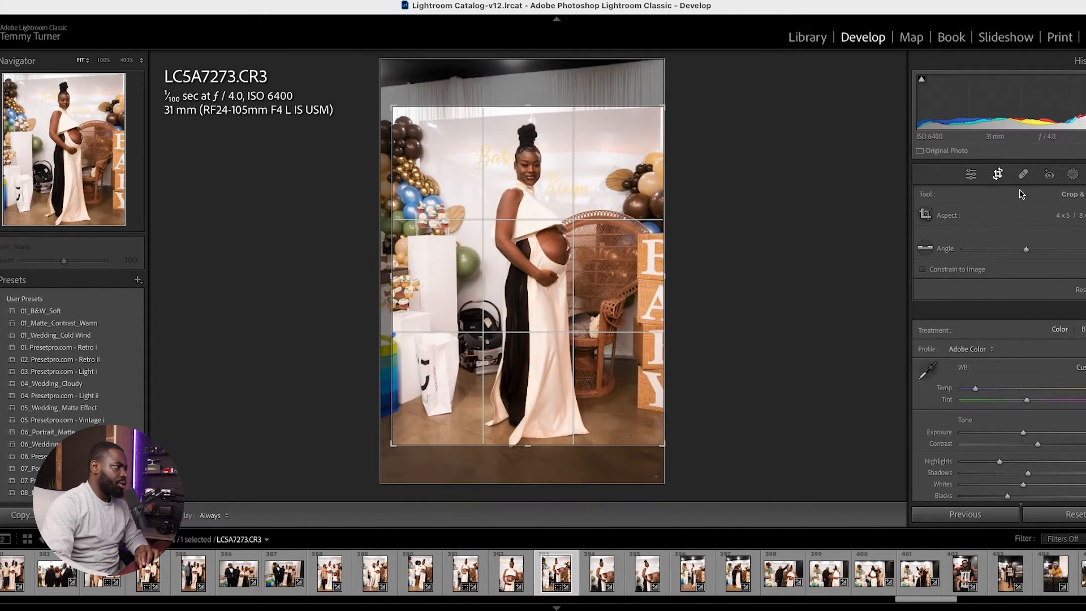
pyautogui.click(1071, 214)
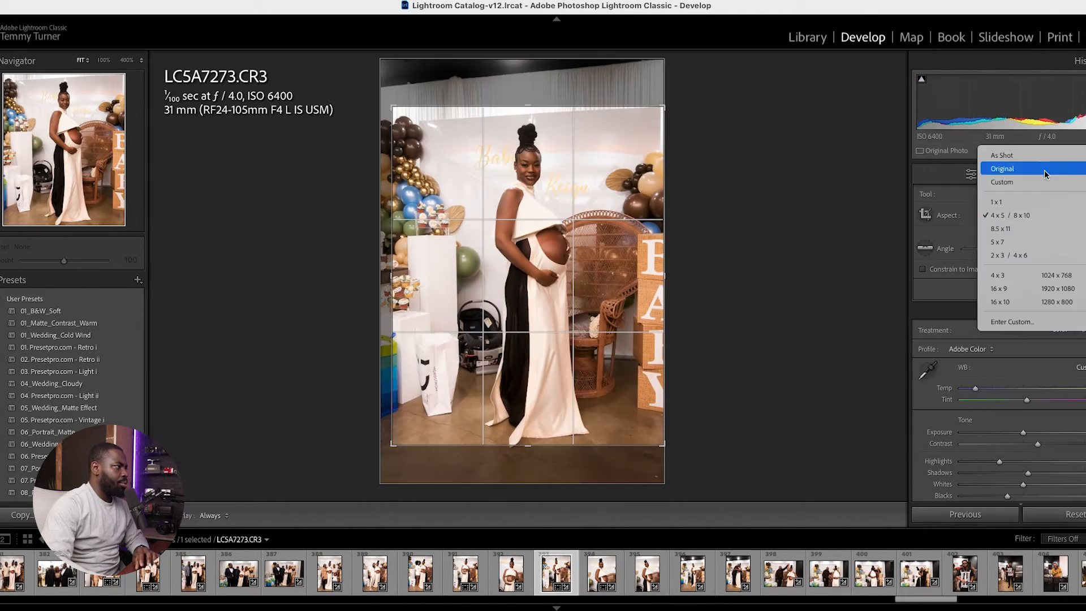
pyautogui.click(1073, 215)
# Crop LC5A7295 tighter around the two embracing women and check the crop of the similar shot LC5A7296.
pyautogui.click(997, 173)
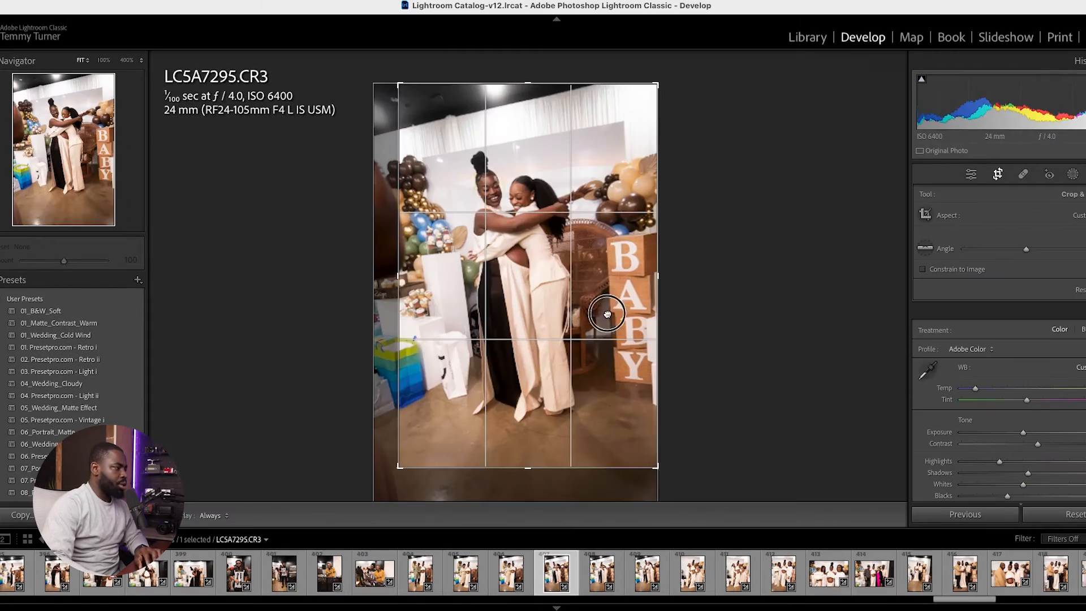
pyautogui.click(995, 176)
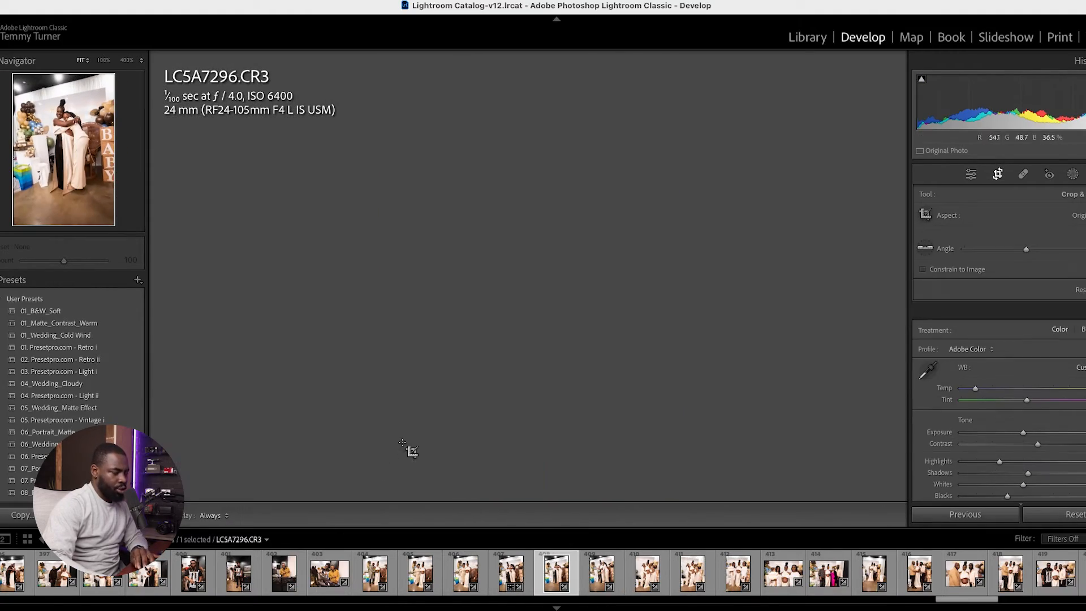
pyautogui.press('r')
pyautogui.press('r')
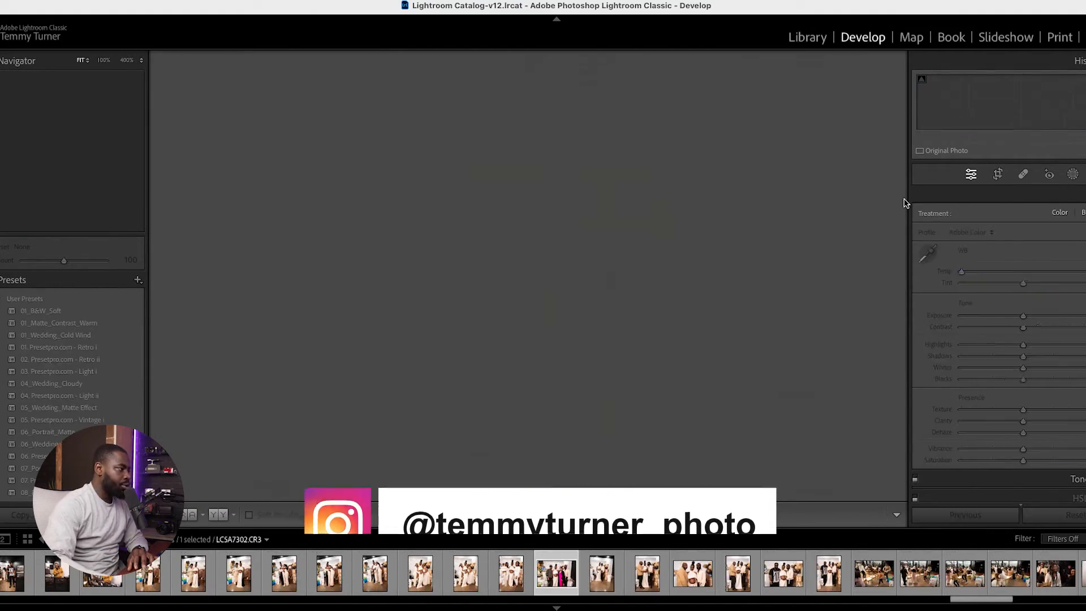
# Straighten the crop of the couple's portrait LC5A7305 slightly and look through the photos that follow it.
pyautogui.press('r')
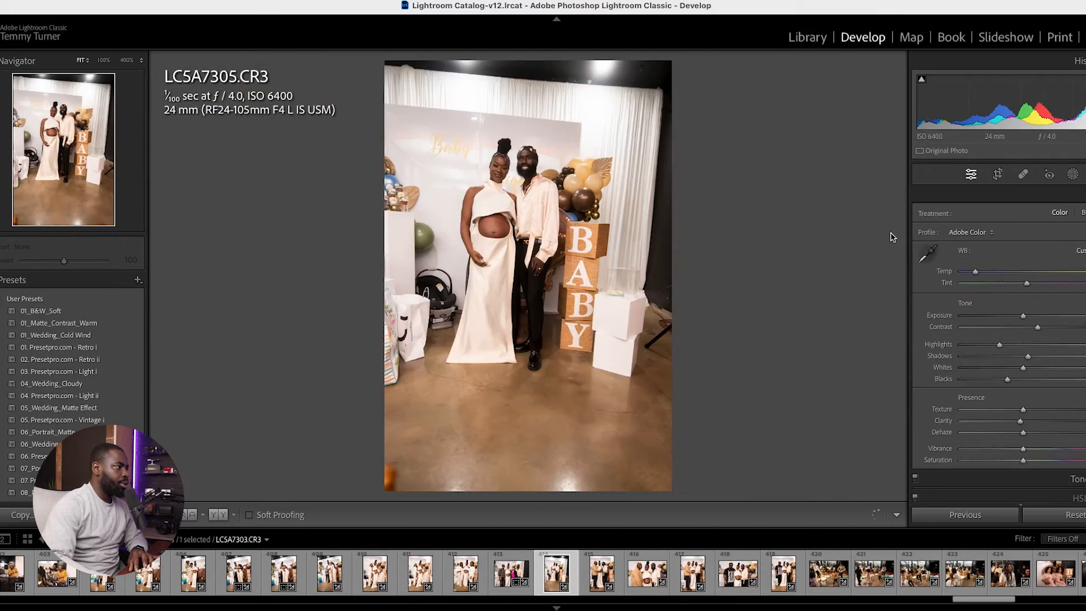
pyautogui.press('r')
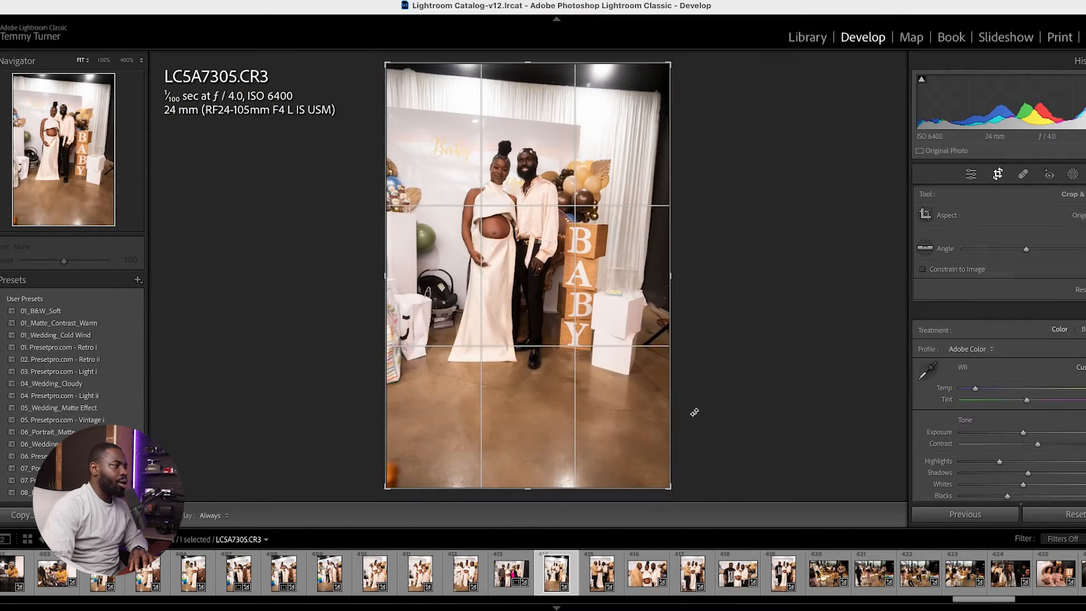
pyautogui.moveTo(1026, 249); pyautogui.dragTo(1024, 251)
pyautogui.press('r')
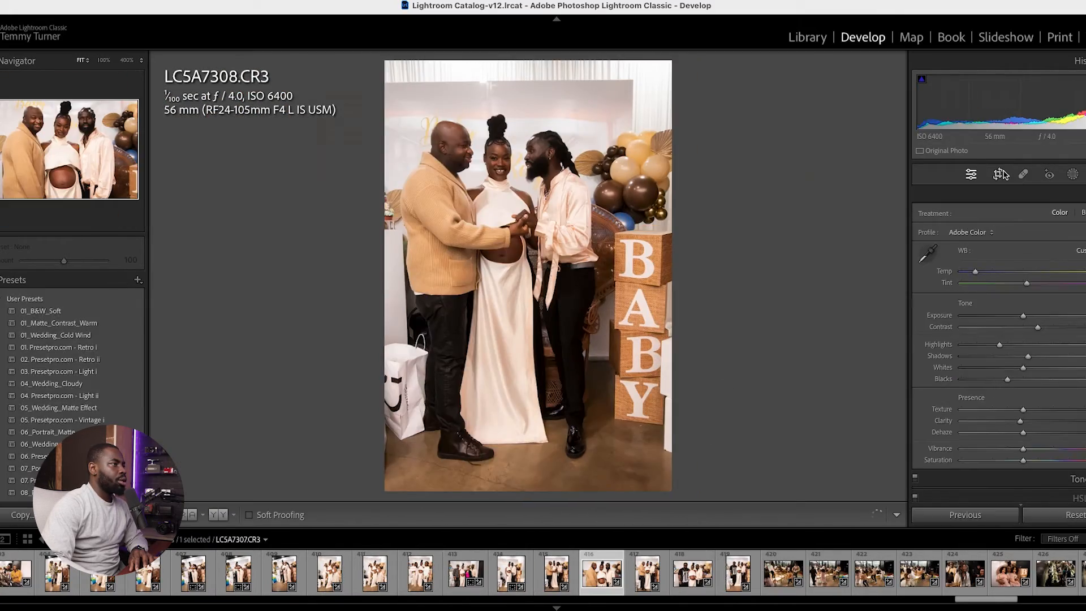
pyautogui.click(1022, 198)
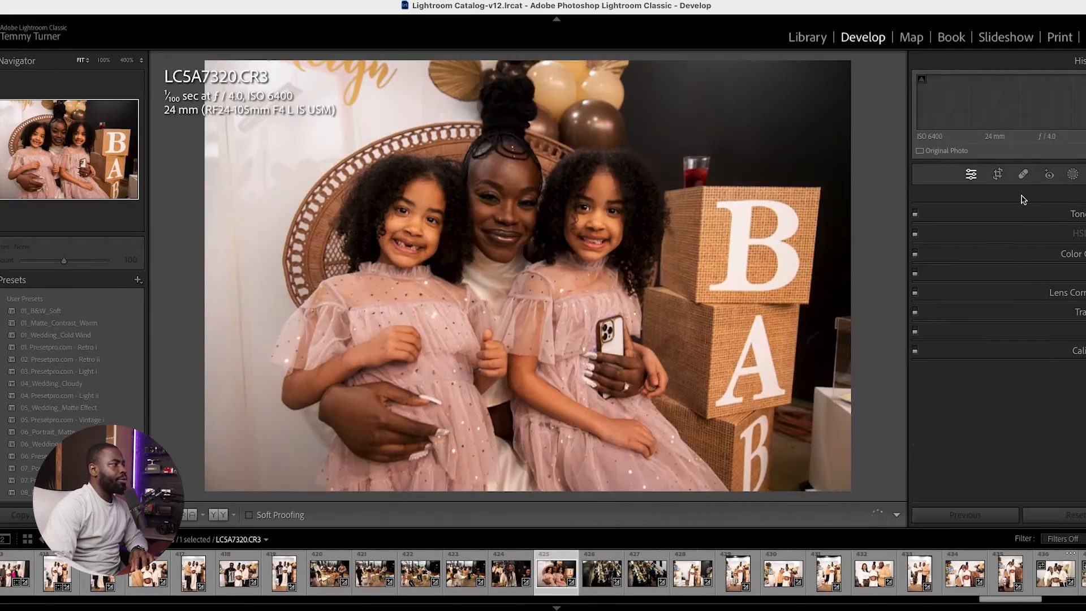
pyautogui.click(1022, 198)
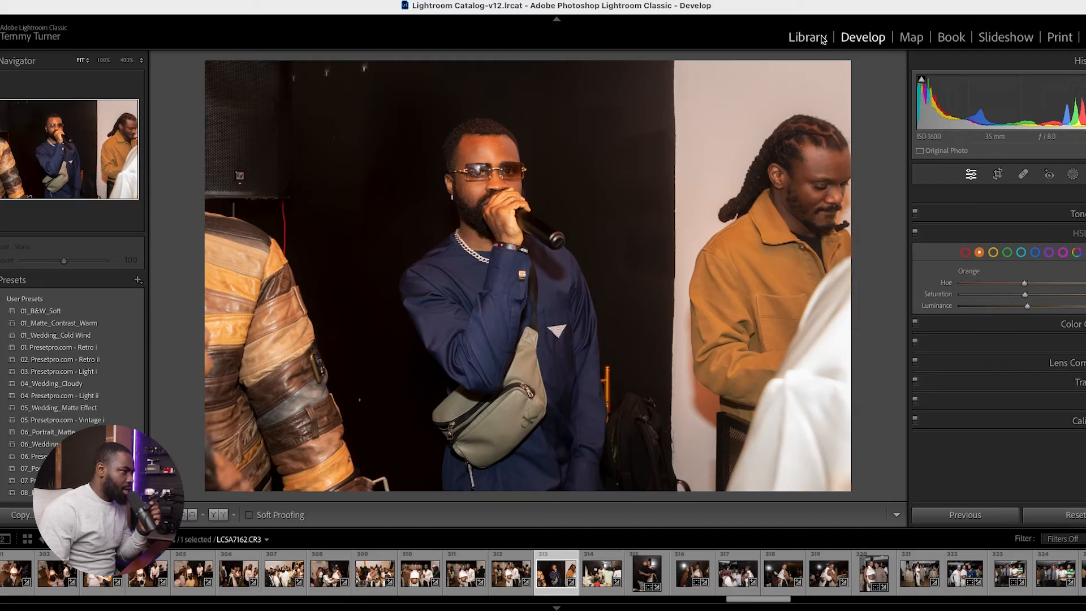
# Return to the Library grid and select the first baby shower photo, the cake shot LC5A6961.
pyautogui.press('g')
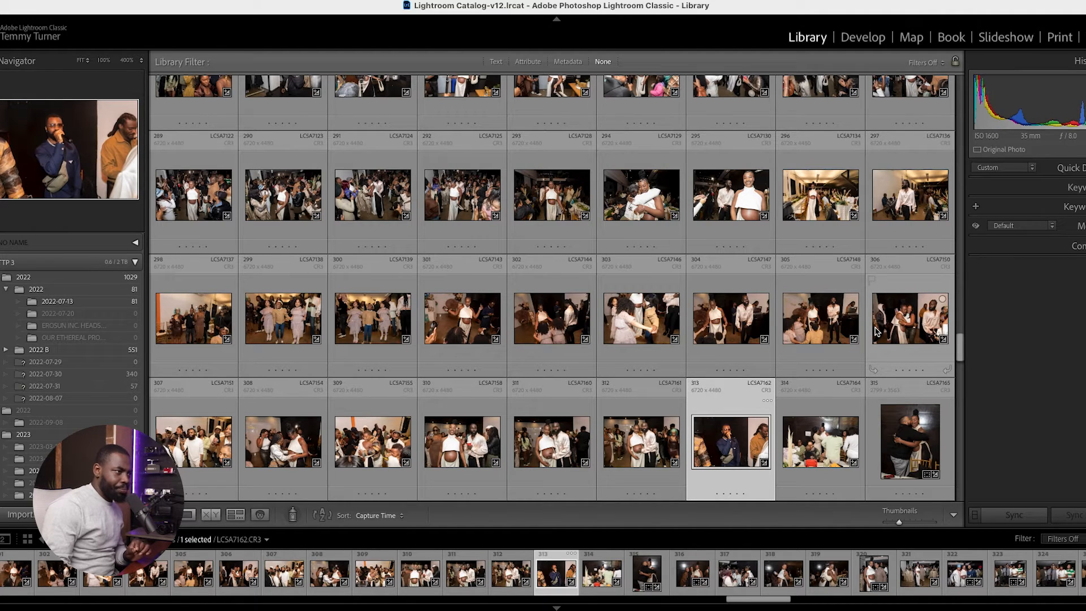
pyautogui.scroll(4, 874, 331)
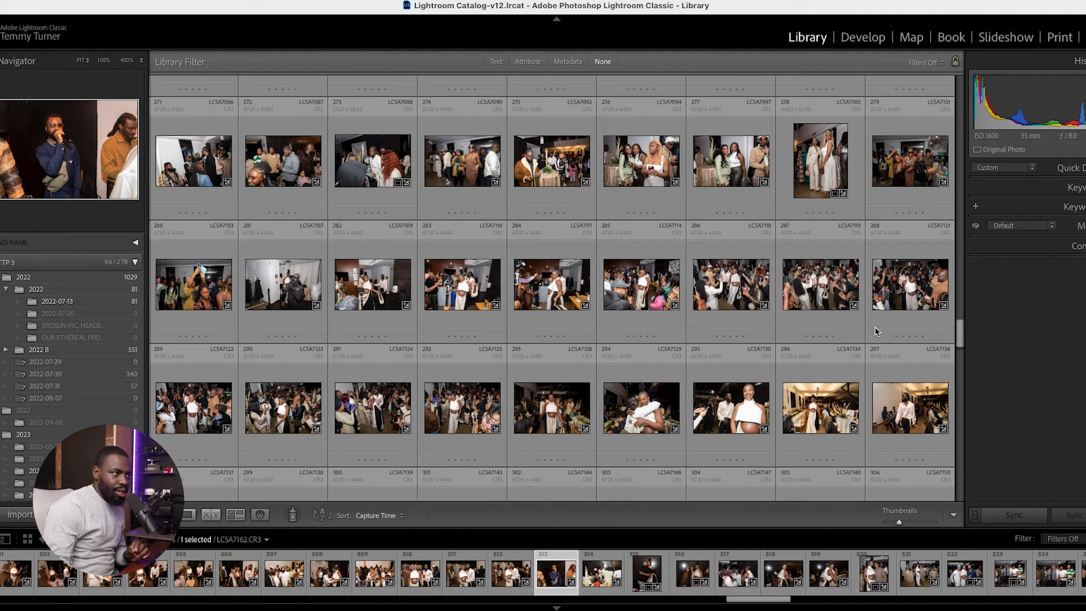
pyautogui.scroll(8, 875, 331)
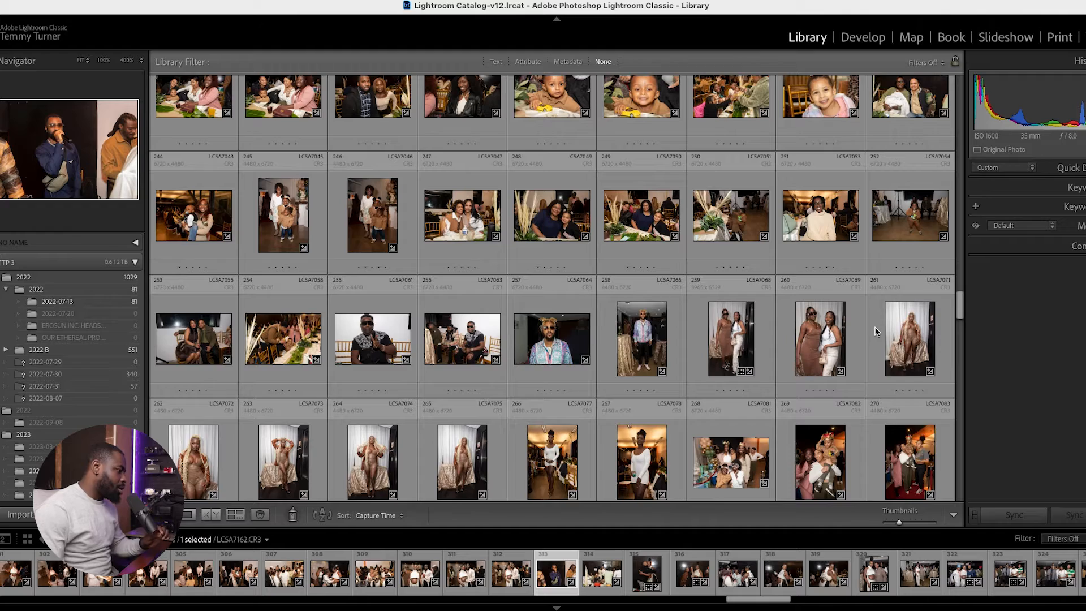
pyautogui.scroll(8, 874, 331)
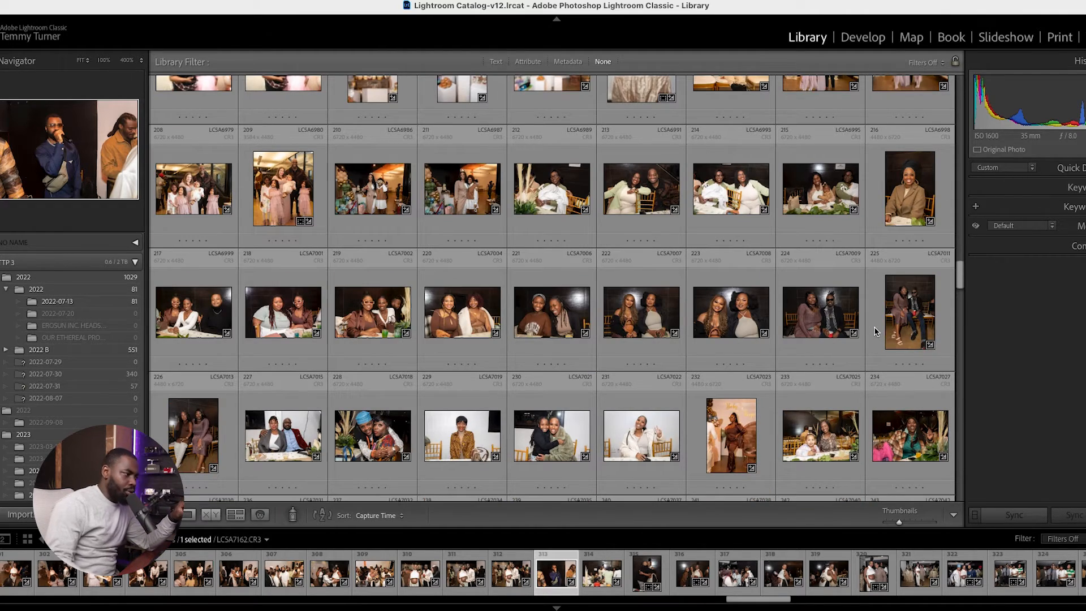
pyautogui.scroll(5, 874, 331)
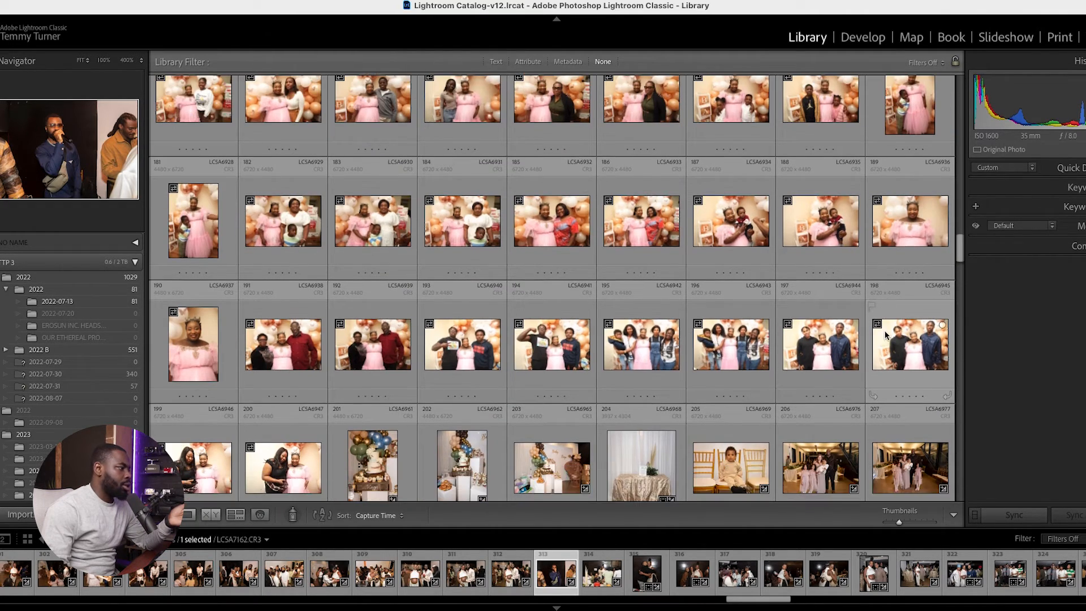
pyautogui.scroll(-1, 583, 359)
pyautogui.click(358, 450)
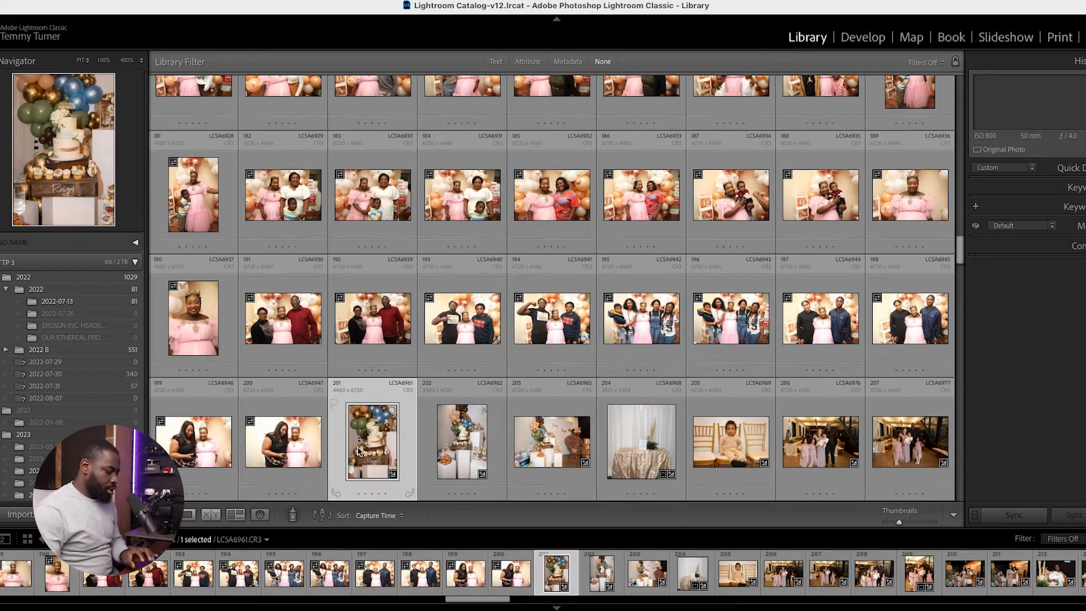
# Extend the selection from LC5A6961 through the last photo in the grid, LC5A7394.
pyautogui.hotkey('shift', 'Down')
pyautogui.hotkey('shift', 'Down')
pyautogui.hotkey('shift', 'Down')
pyautogui.hotkey('shift', 'Down')
pyautogui.hotkey('shift', 'Down')
pyautogui.hotkey('shift', 'Down')
pyautogui.hotkey('shift', 'Down')
pyautogui.hotkey('shift', 'Down')
pyautogui.hotkey('shift', 'Down')
pyautogui.hotkey('shift', 'Down')
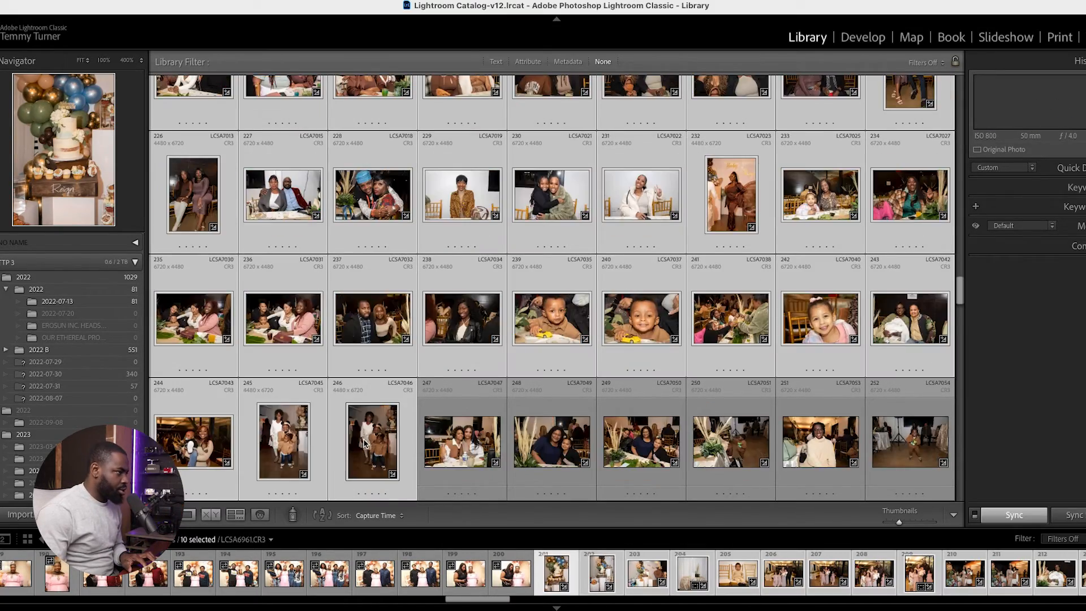
pyautogui.hotkey('shift', 'Down')
pyautogui.hotkey('shift', 'Down')
pyautogui.hotkey('shift', 'Down')
pyautogui.hotkey('shift', 'Down')
pyautogui.hotkey('shift', 'Down')
pyautogui.hotkey('shift', 'Down')
pyautogui.hotkey('shift', 'Down')
pyautogui.hotkey('shift', 'Down')
pyautogui.hotkey('shift', 'Down')
pyautogui.hotkey('shift', 'Down')
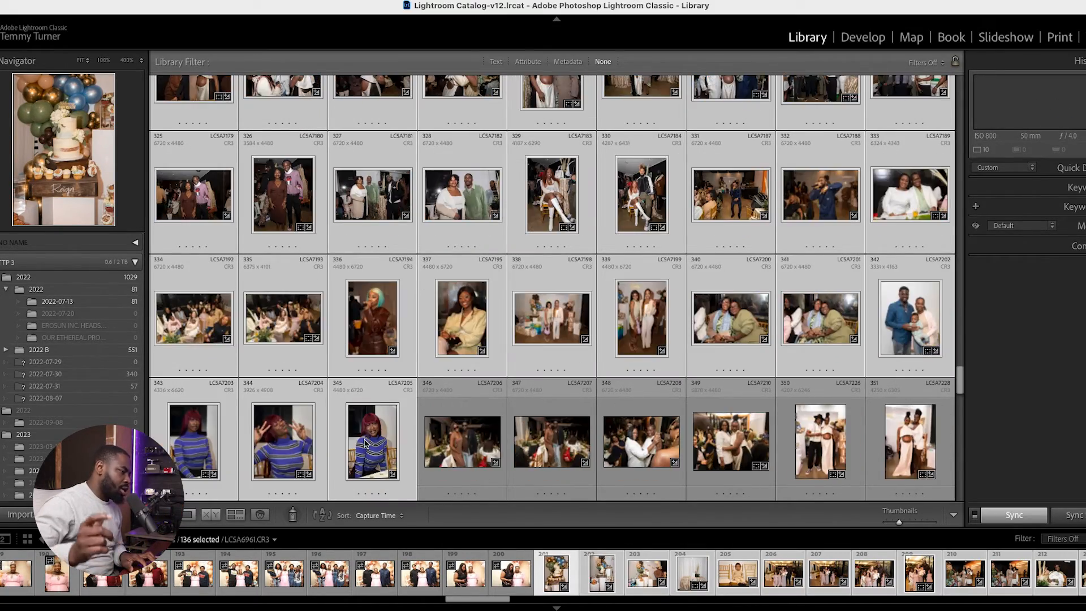
pyautogui.hotkey('shift', 'Down')
pyautogui.hotkey('shift', 'Down')
pyautogui.hotkey('shift', 'Down')
pyautogui.hotkey('shift', 'Down')
pyautogui.hotkey('shift', 'Down')
pyautogui.hotkey('shift', 'Down')
pyautogui.hotkey('shift', 'Down')
pyautogui.hotkey('shift', 'Down')
pyautogui.hotkey('shift', 'Down')
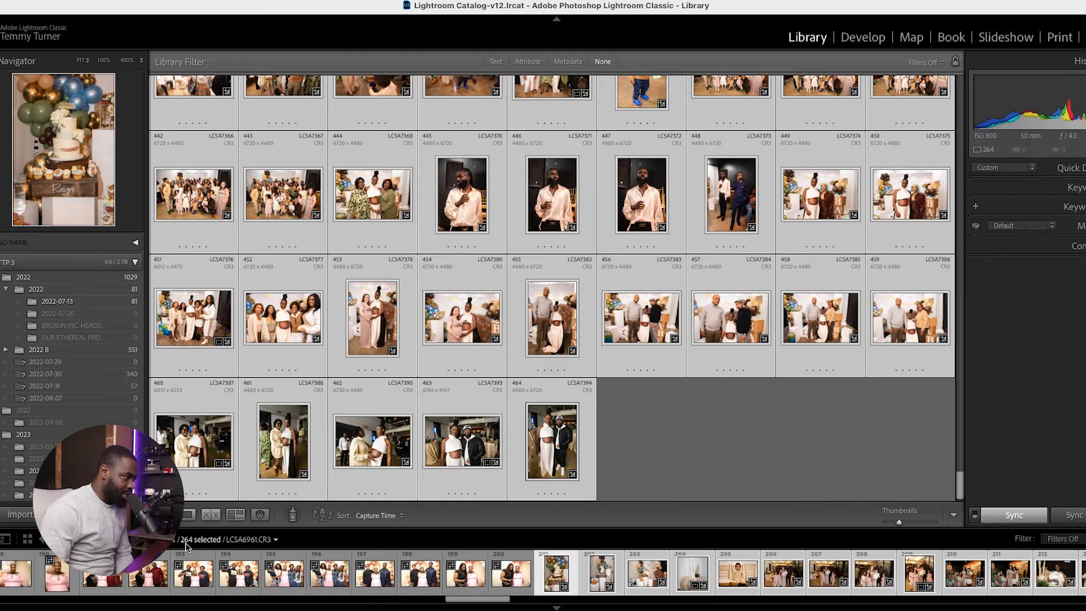
# Open the export settings for the selected photos, keep Specific folder as destination, and name the subfolder with the client's name plus BABY SHOWER PICTURES.
pyautogui.scroll(10, 646, 318)
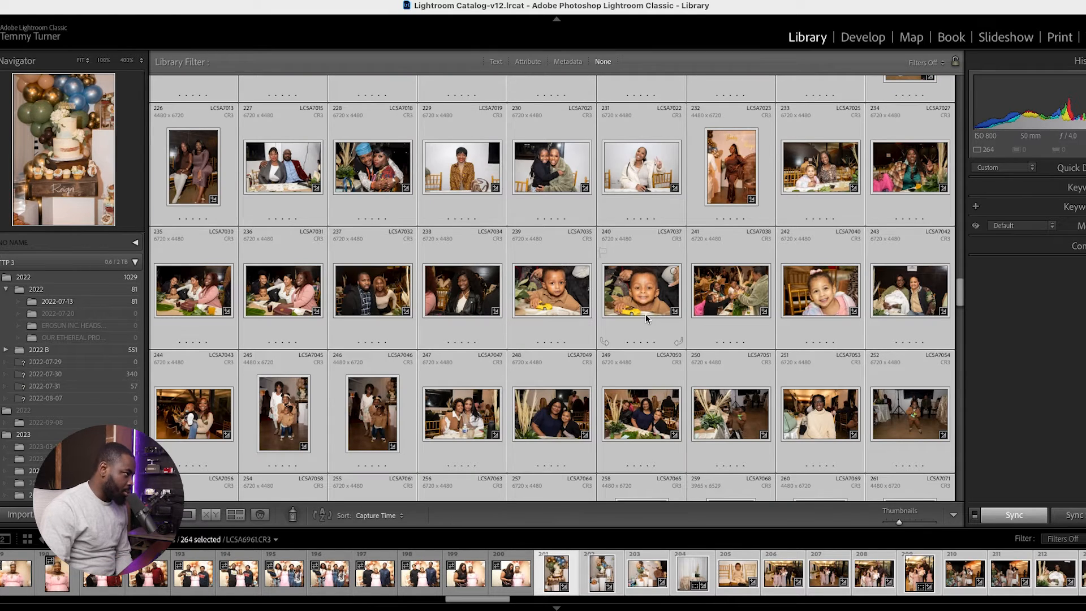
pyautogui.rightClick(642, 300)
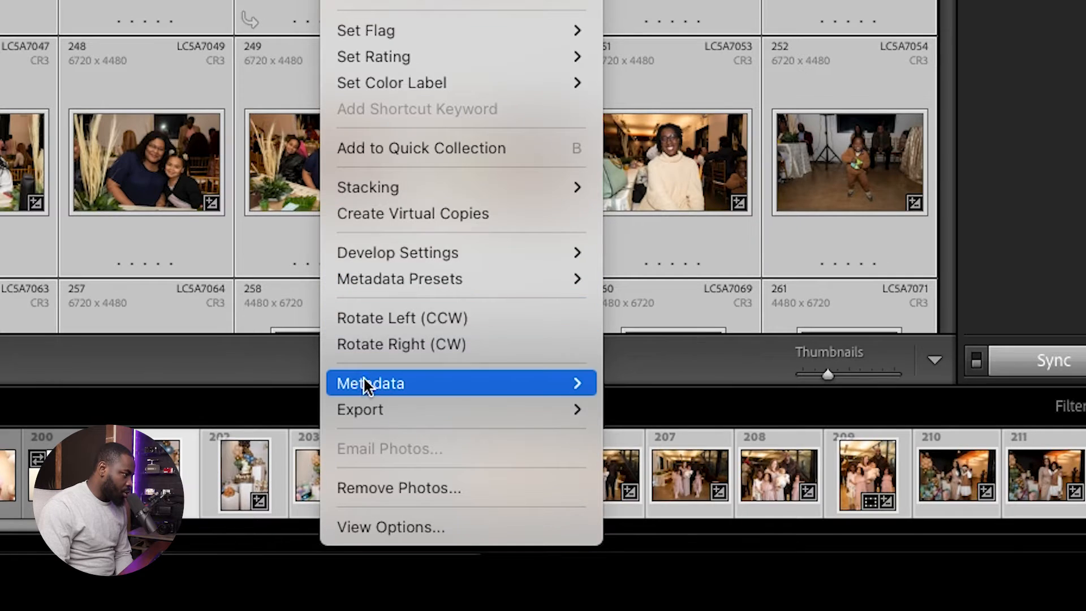
pyautogui.moveTo(365, 408)
pyautogui.click(651, 333)
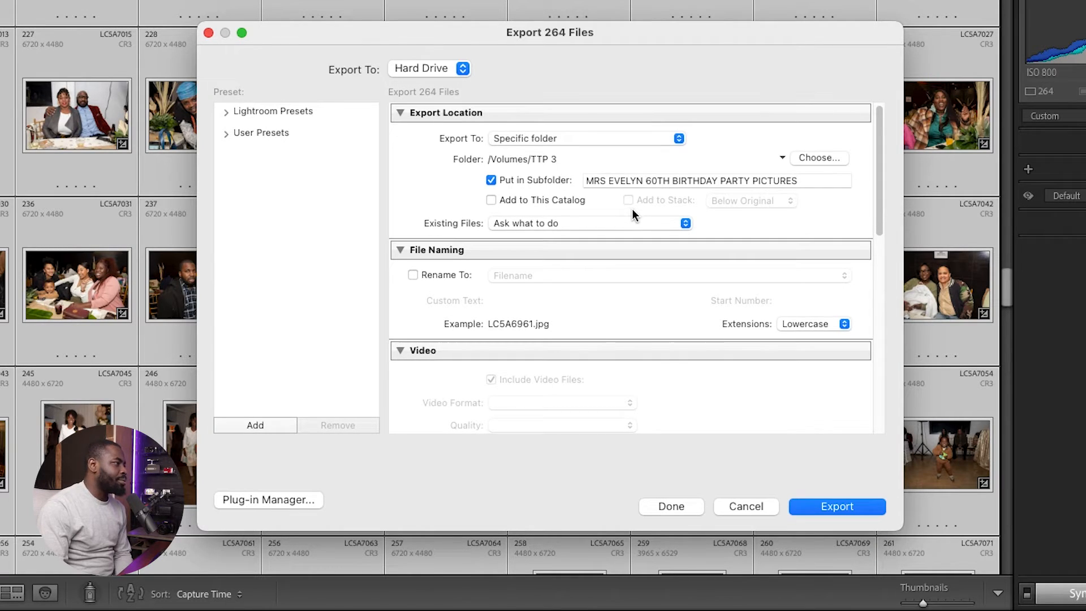
pyautogui.click(557, 139)
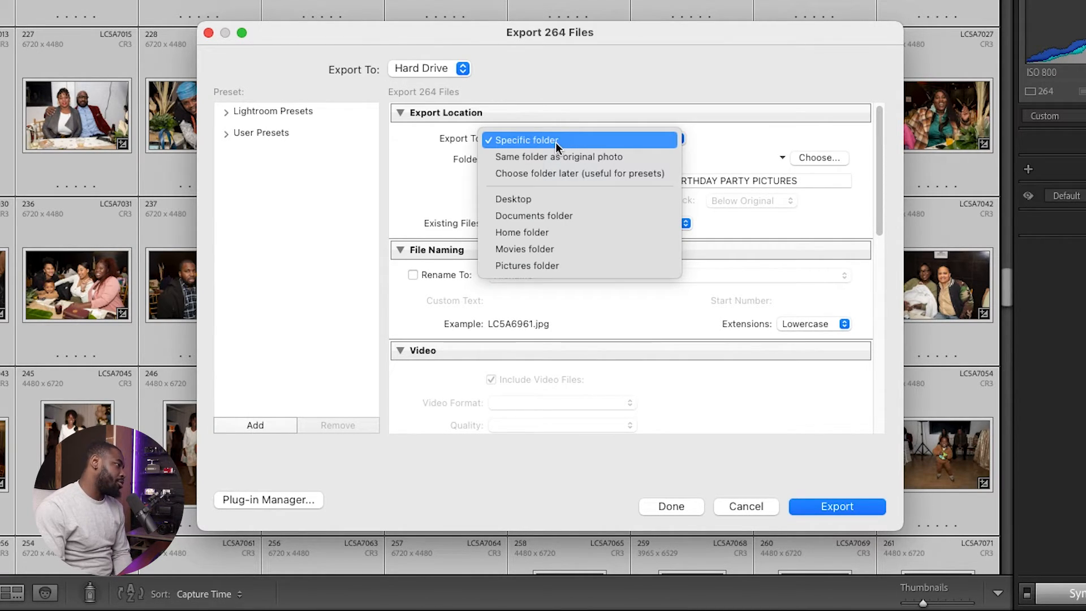
pyautogui.click(583, 142)
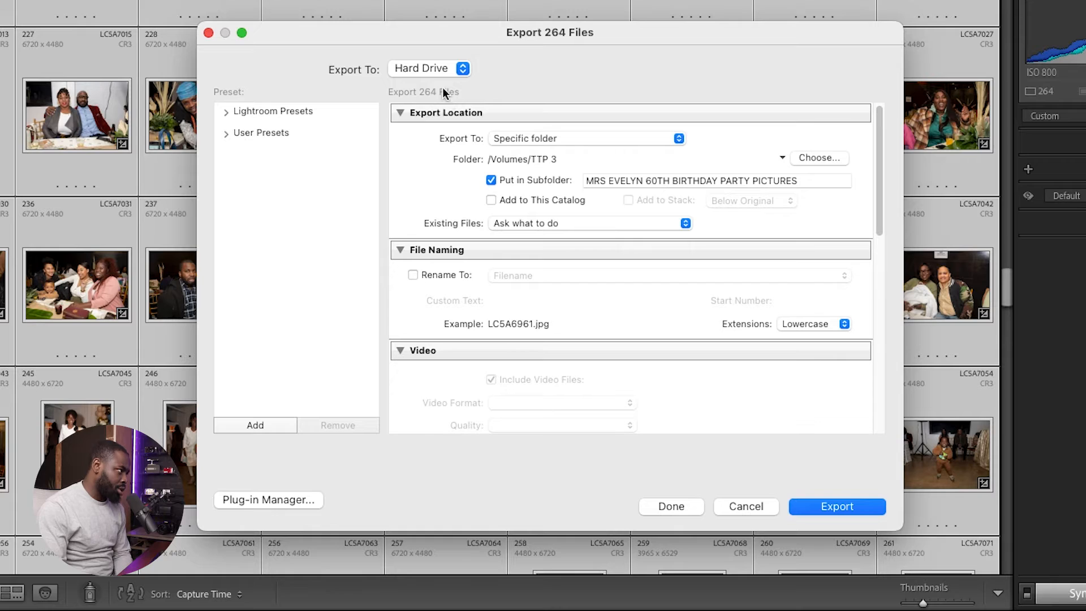
pyautogui.click(729, 182)
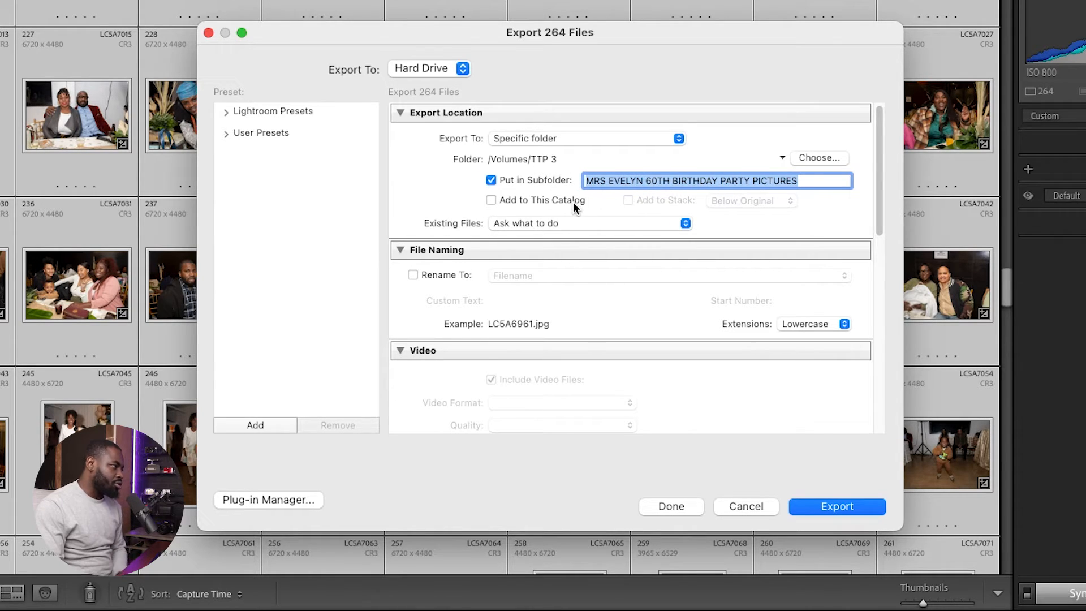
pyautogui.press('BackSpace')
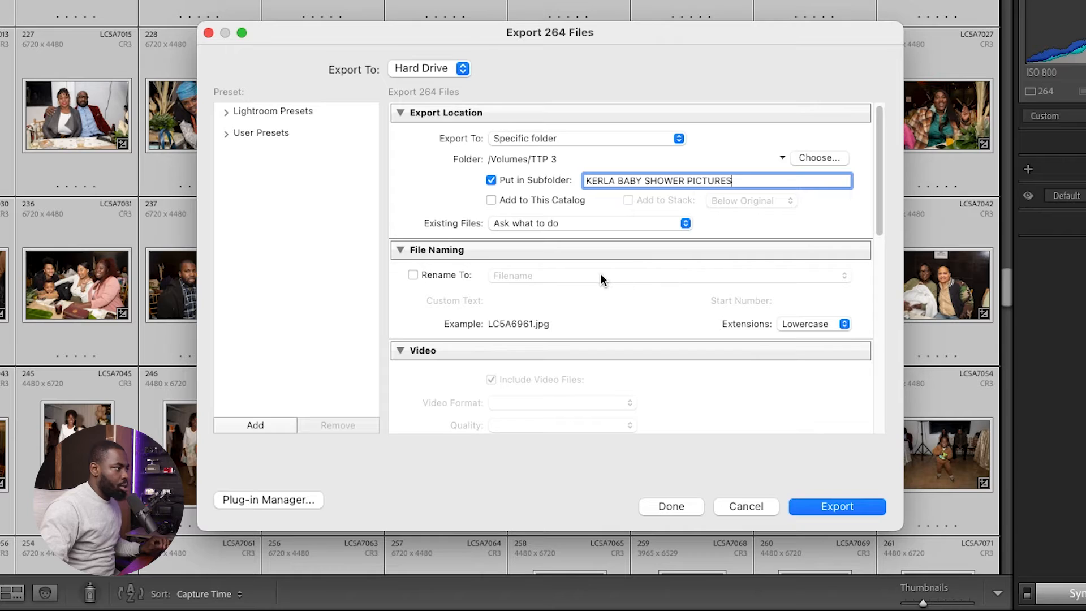
# Open the TTP watermark of the export settings in the Watermark Editor.
pyautogui.scroll(-10, 622, 273)
pyautogui.scroll(-5, 554, 287)
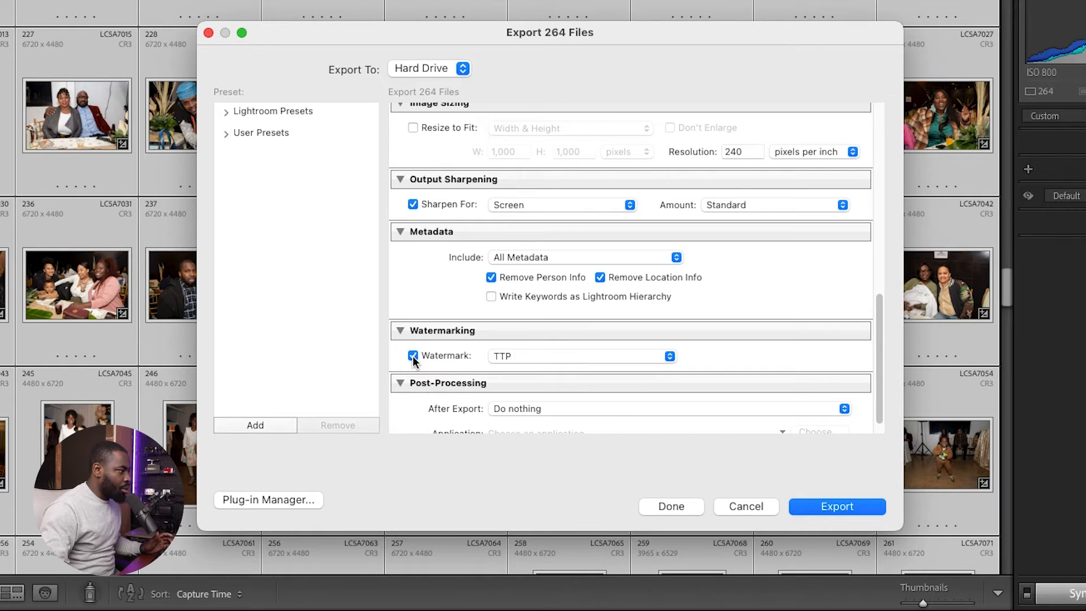
pyautogui.click(578, 358)
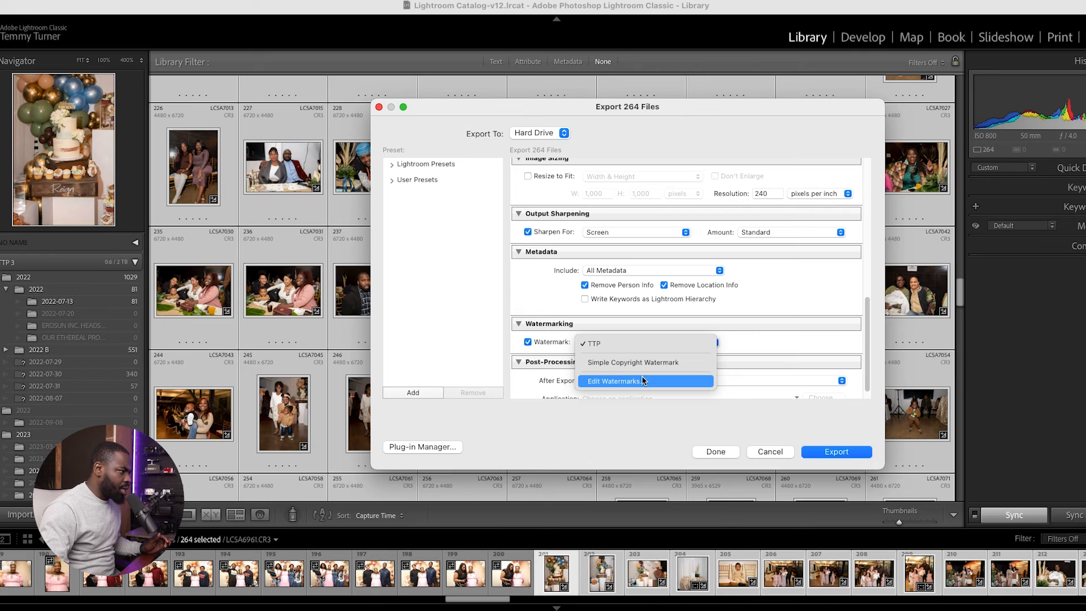
pyautogui.click(643, 380)
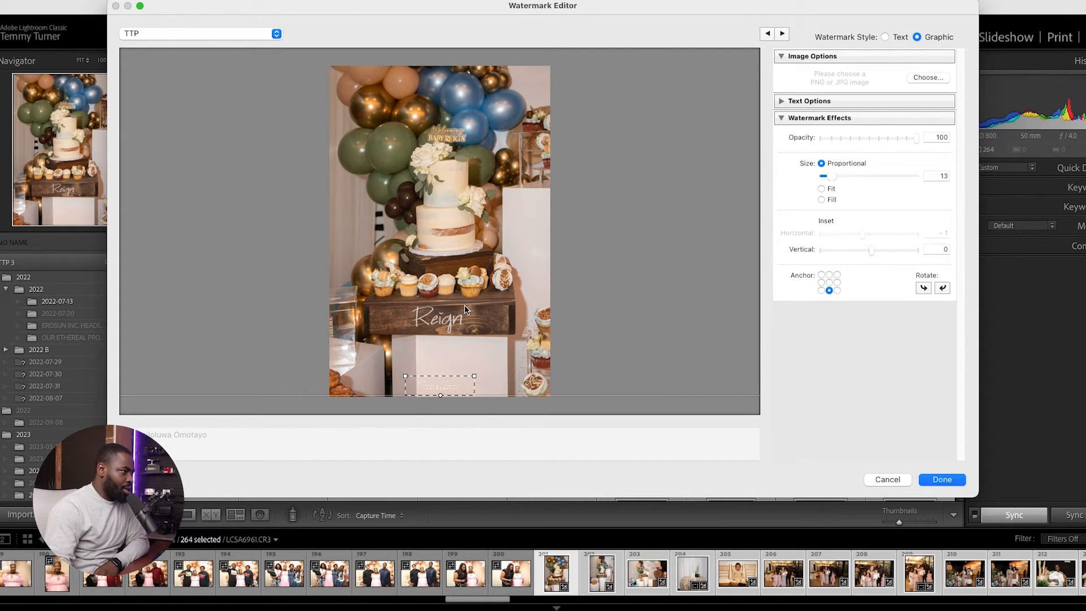
# Try the TTP watermark at several anchor positions and return it to the bottom centre of the photo.
pyautogui.click(820, 291)
pyautogui.click(829, 291)
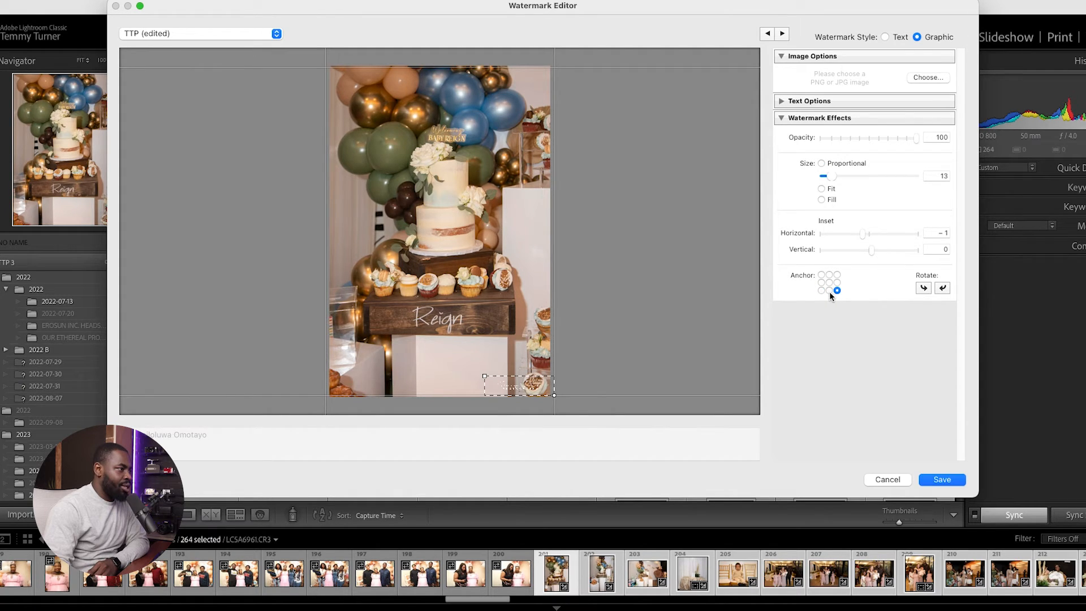
pyautogui.click(829, 283)
pyautogui.click(821, 282)
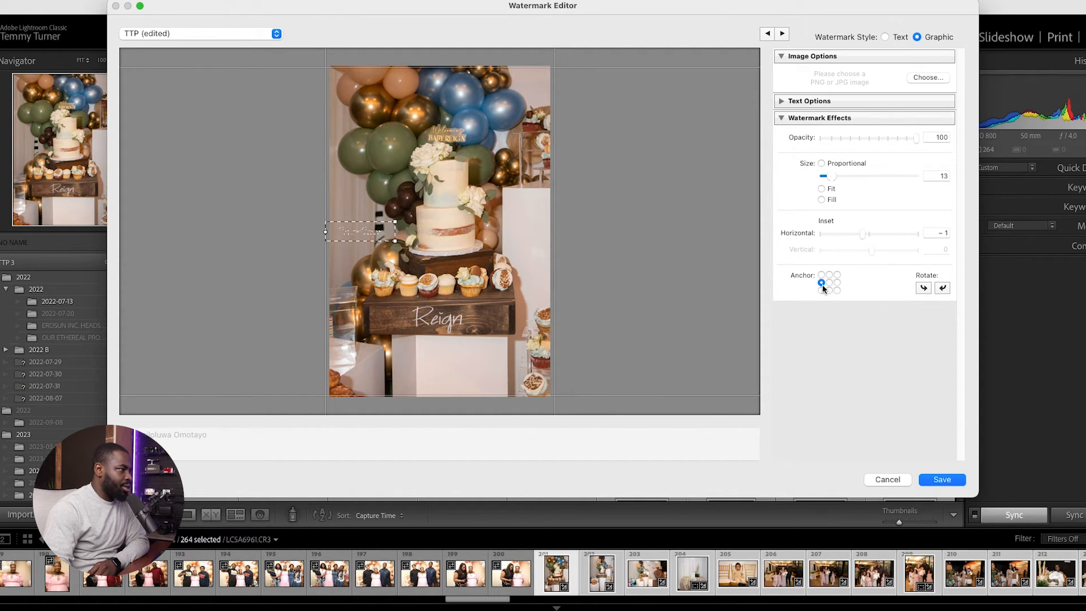
pyautogui.click(828, 276)
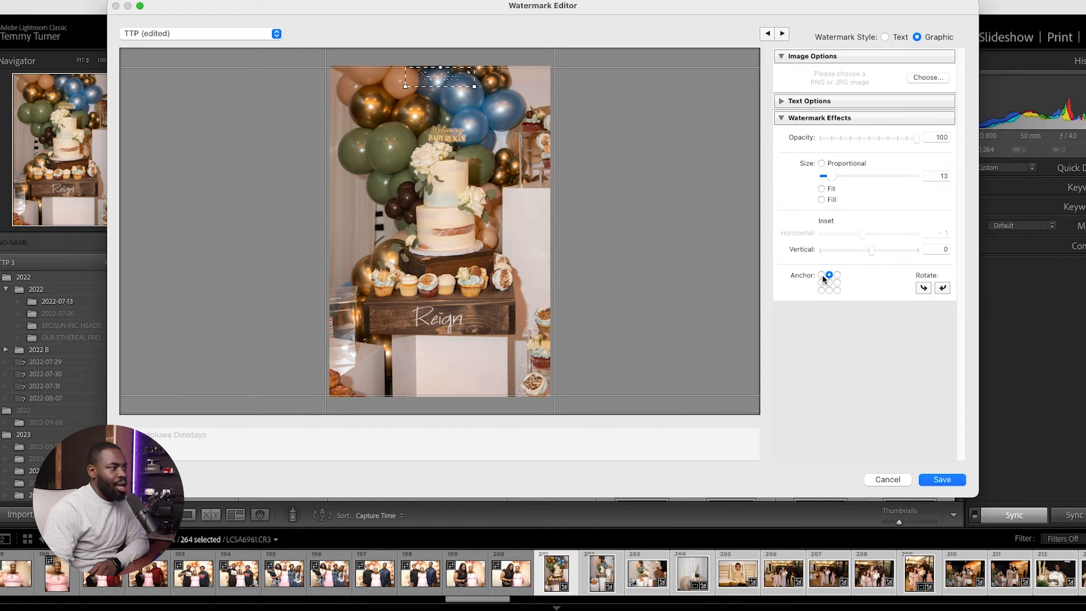
pyautogui.click(829, 291)
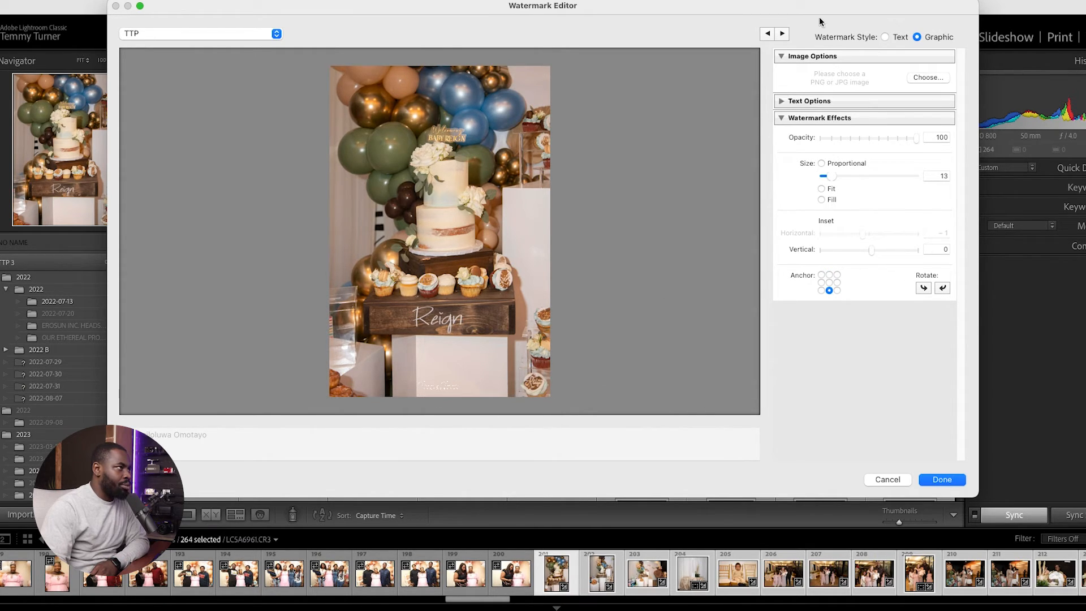
# Preview the watermark on the next few photos and anchor it to the photo's bottom-left corner.
pyautogui.click(783, 33)
pyautogui.click(783, 33)
pyautogui.click(783, 34)
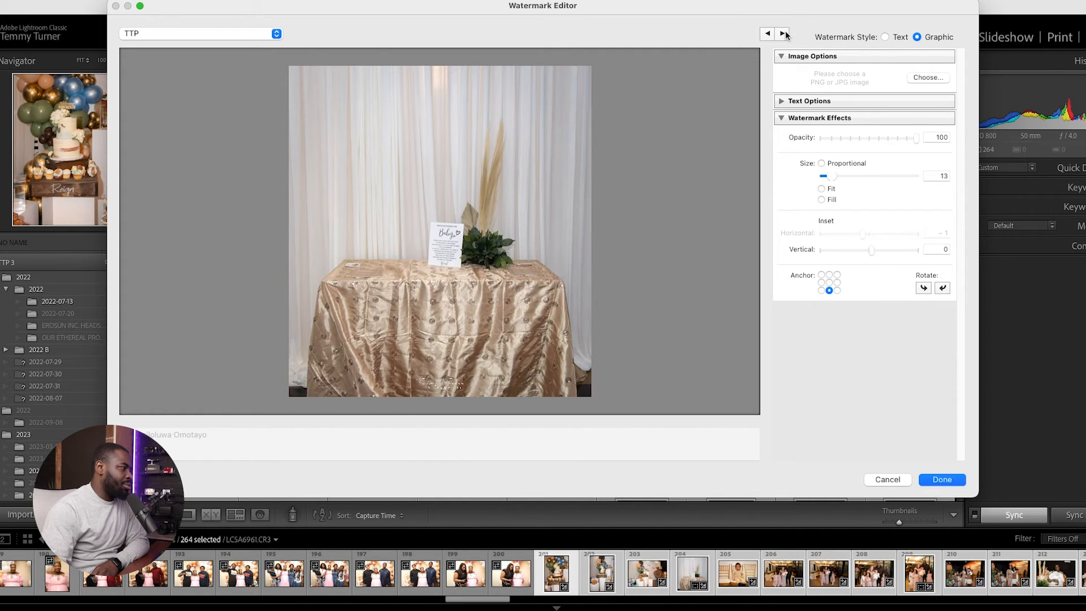
pyautogui.click(783, 33)
pyautogui.click(783, 34)
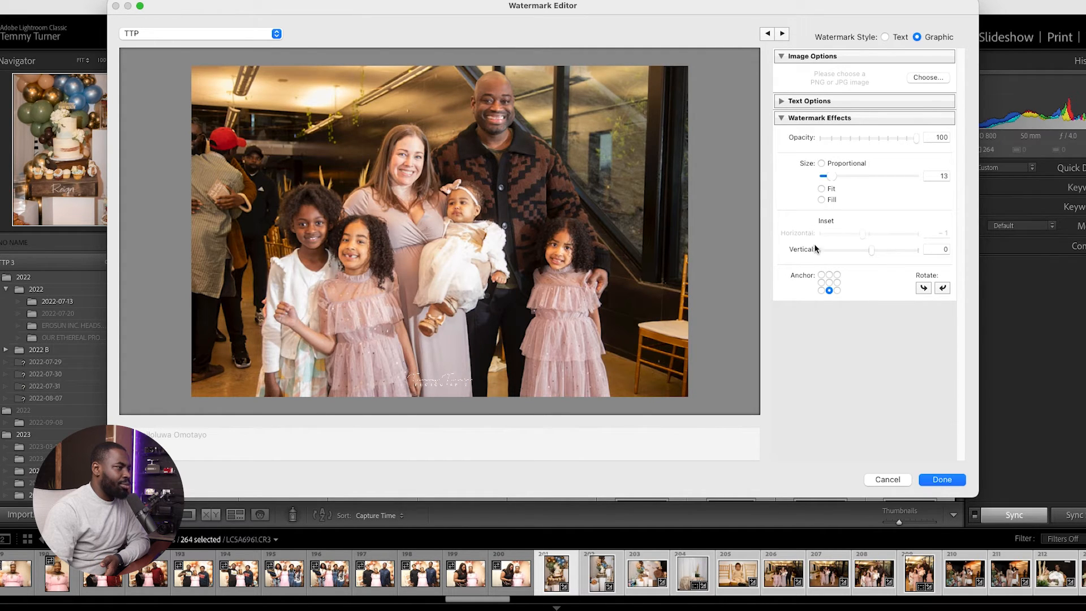
pyautogui.click(820, 289)
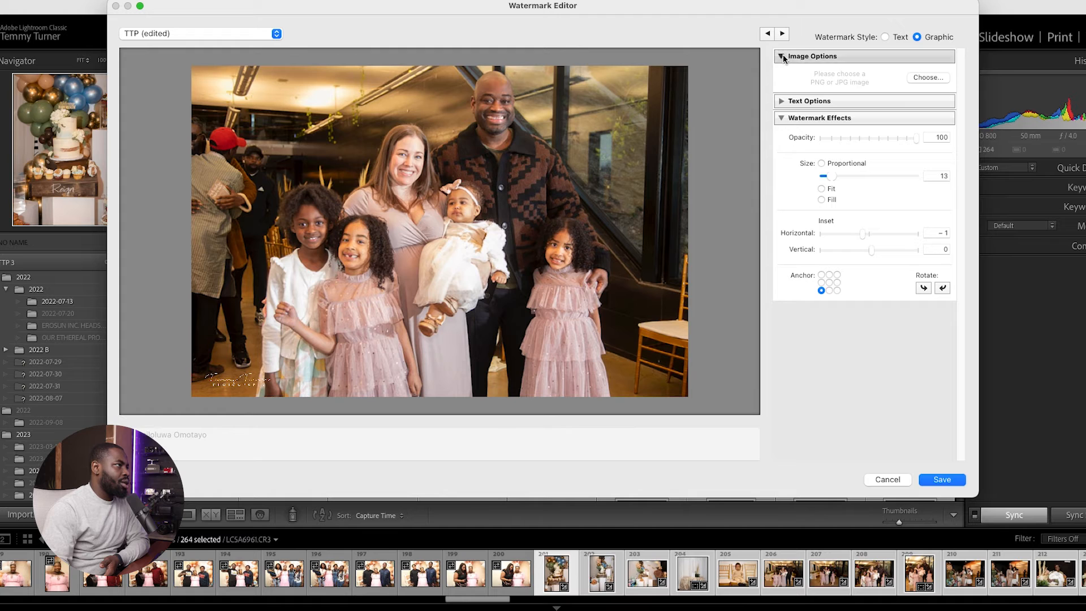
# Check how the watermark anchored at the bottom-left corner looks across the following selected photos.
pyautogui.click(783, 33)
pyautogui.click(783, 33)
pyautogui.click(783, 33)
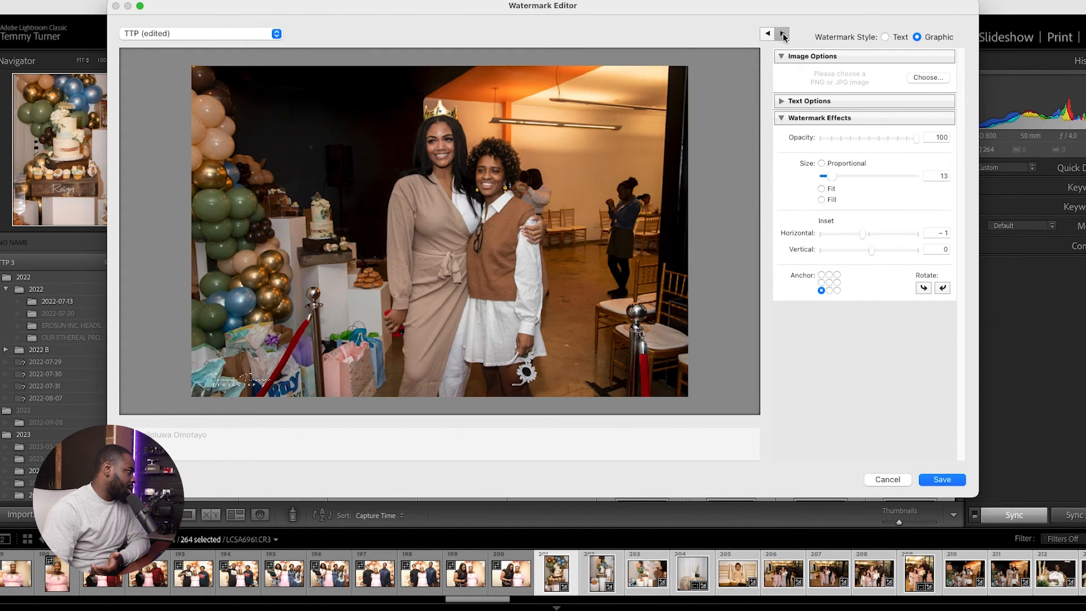
pyautogui.click(783, 34)
pyautogui.click(783, 34)
pyautogui.click(783, 34)
pyautogui.click(782, 34)
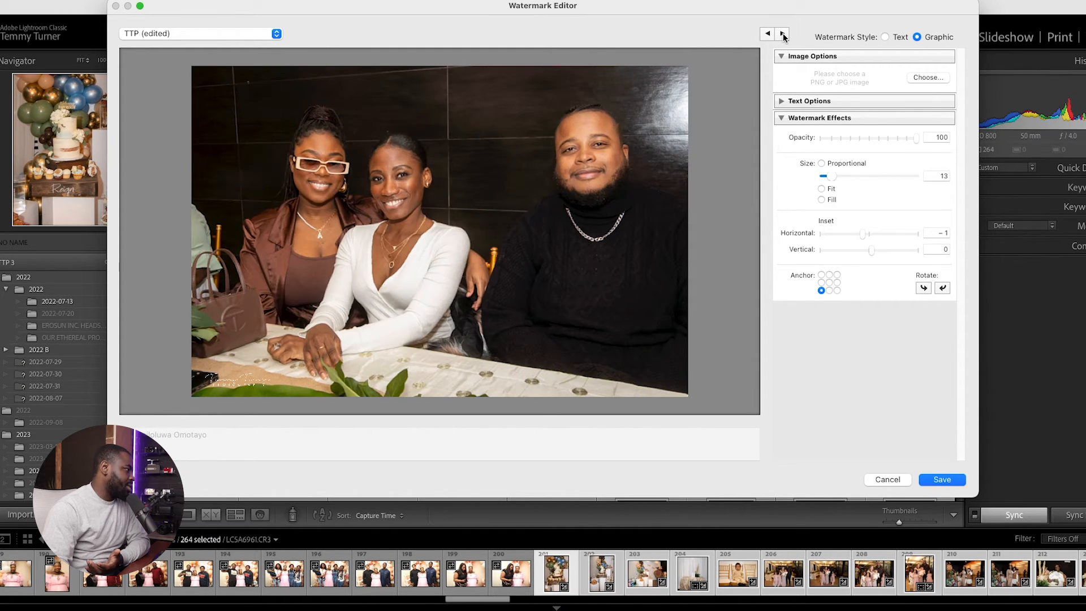
pyautogui.click(782, 34)
pyautogui.click(782, 34)
pyautogui.click(782, 34)
pyautogui.click(783, 34)
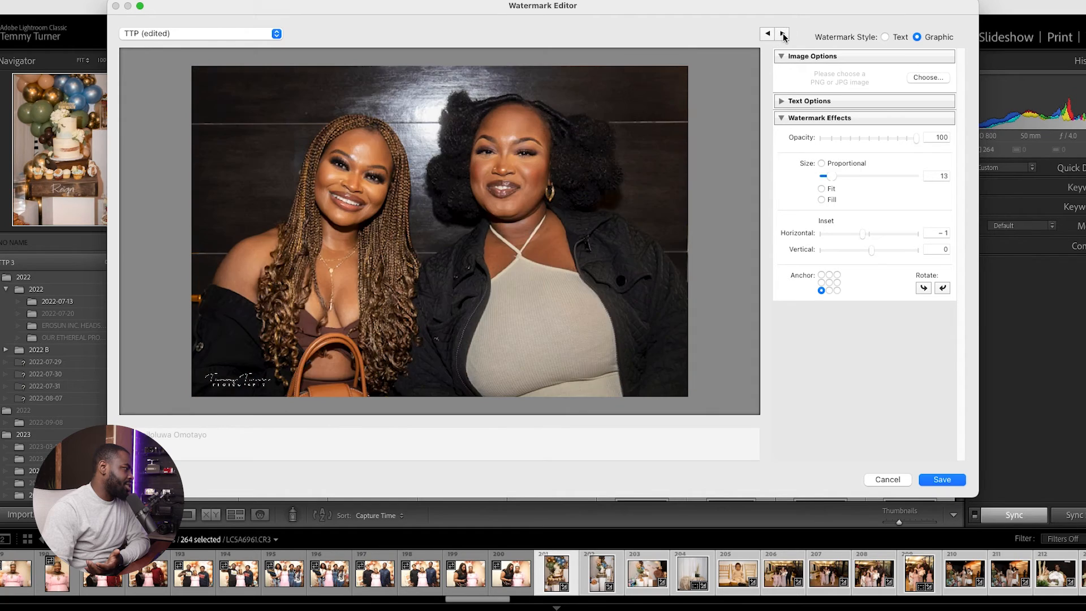
pyautogui.click(783, 34)
pyautogui.click(783, 33)
pyautogui.click(783, 34)
pyautogui.click(782, 34)
pyautogui.click(783, 34)
pyautogui.click(782, 34)
pyautogui.click(783, 34)
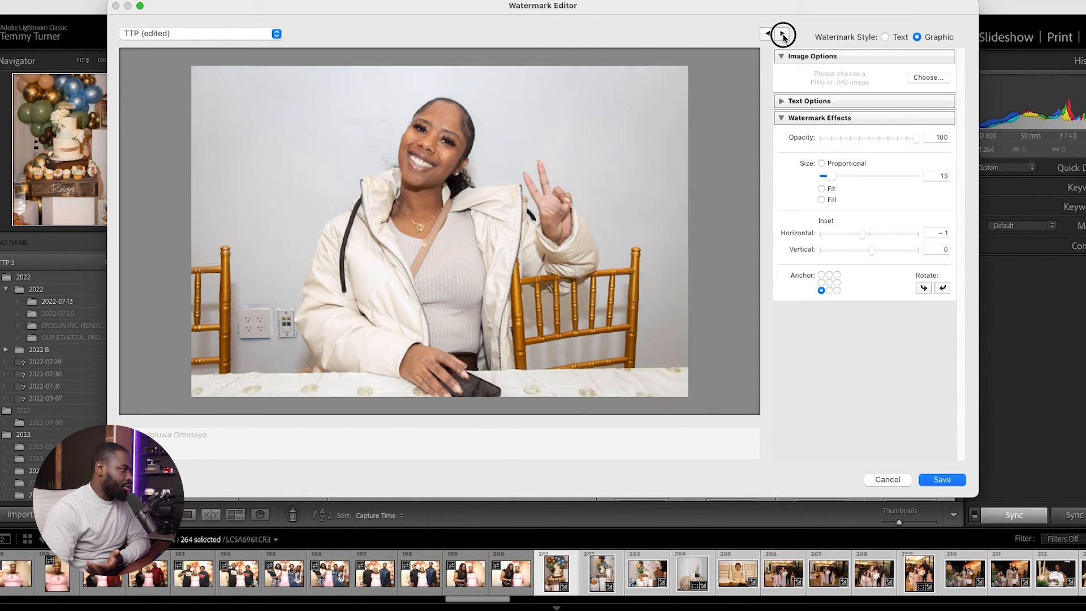
pyautogui.click(782, 34)
pyautogui.click(782, 34)
pyautogui.click(783, 34)
pyautogui.click(782, 34)
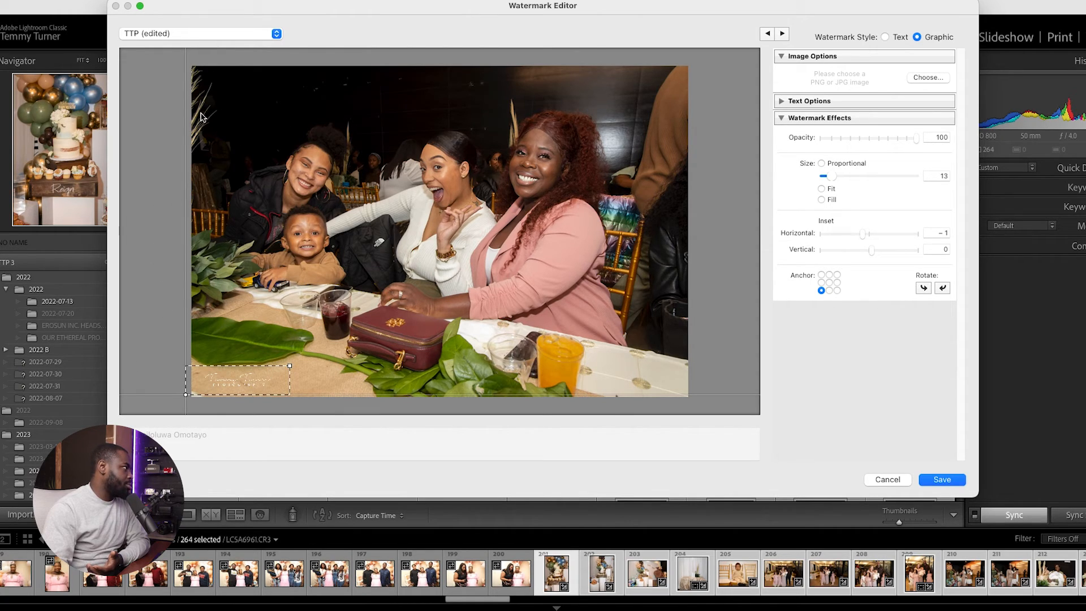
# Update the TTP watermark preset with the edited anchor and export the selected photos.
pyautogui.click(218, 34)
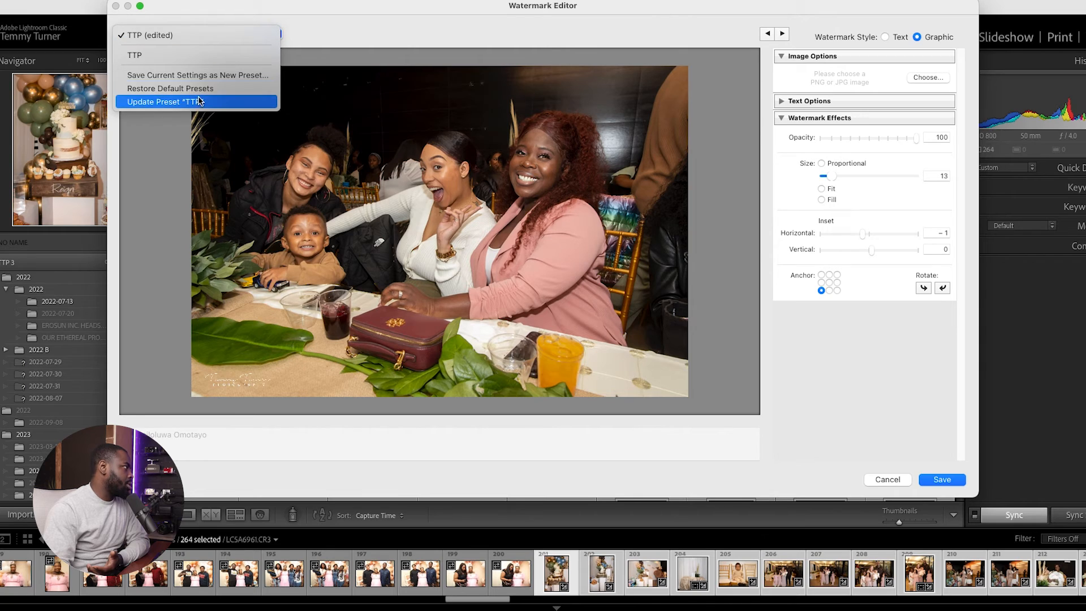
pyautogui.click(215, 101)
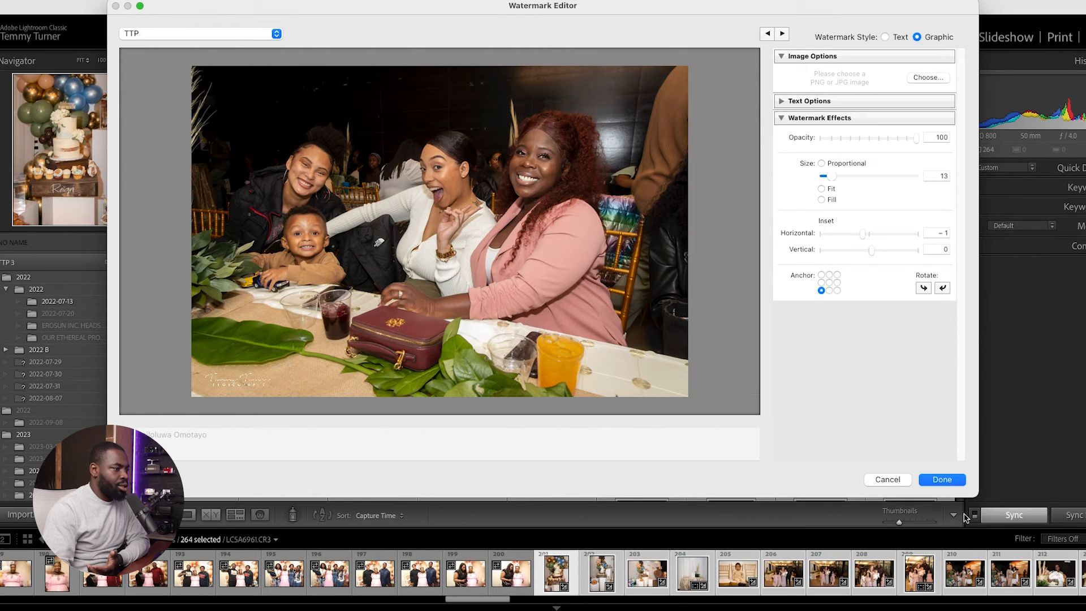
pyautogui.click(943, 479)
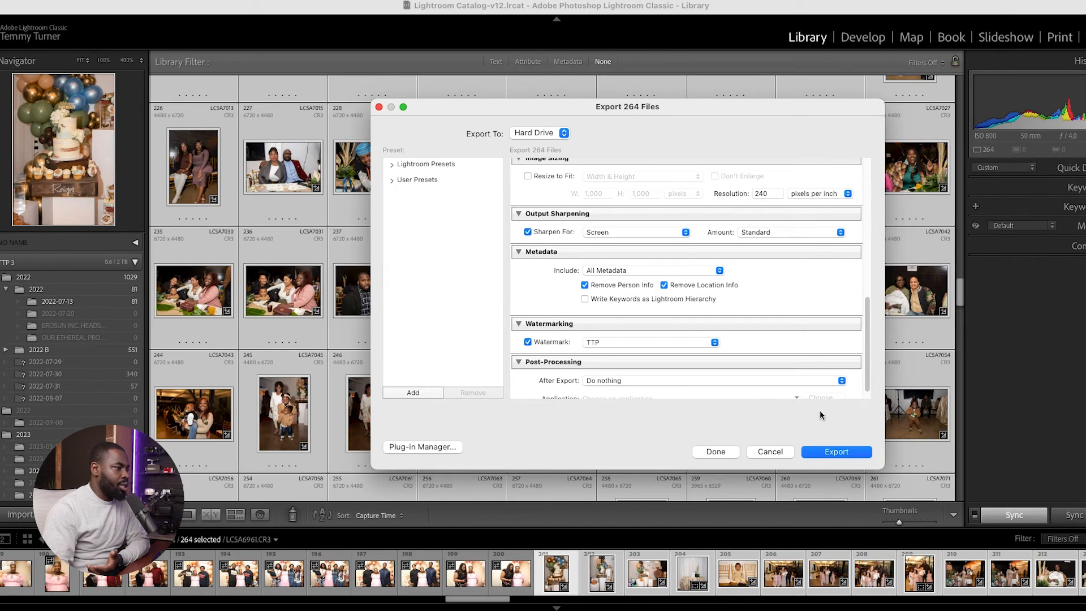
pyautogui.click(824, 452)
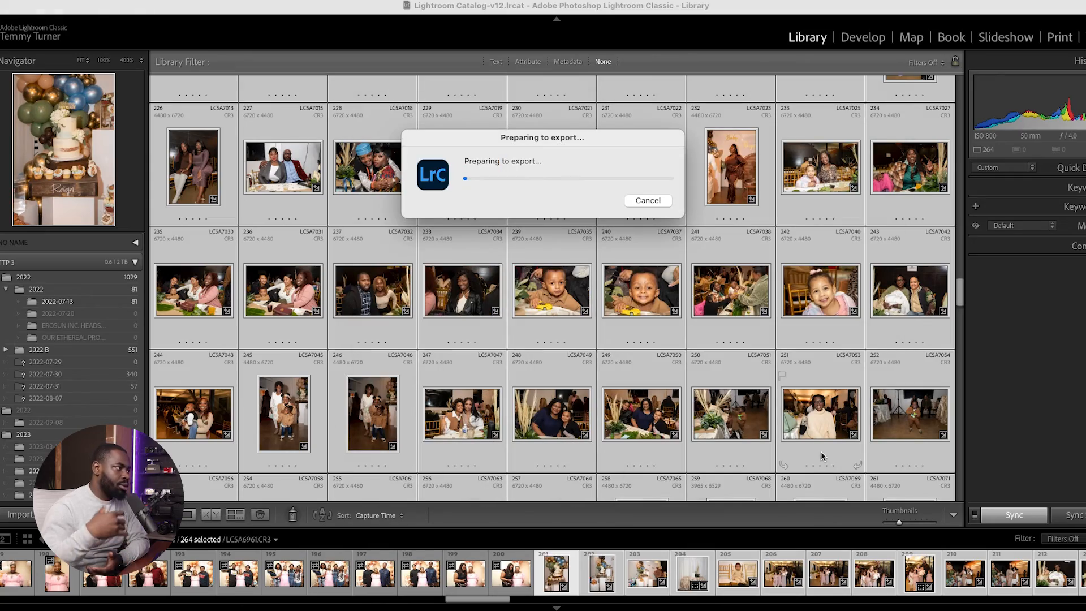